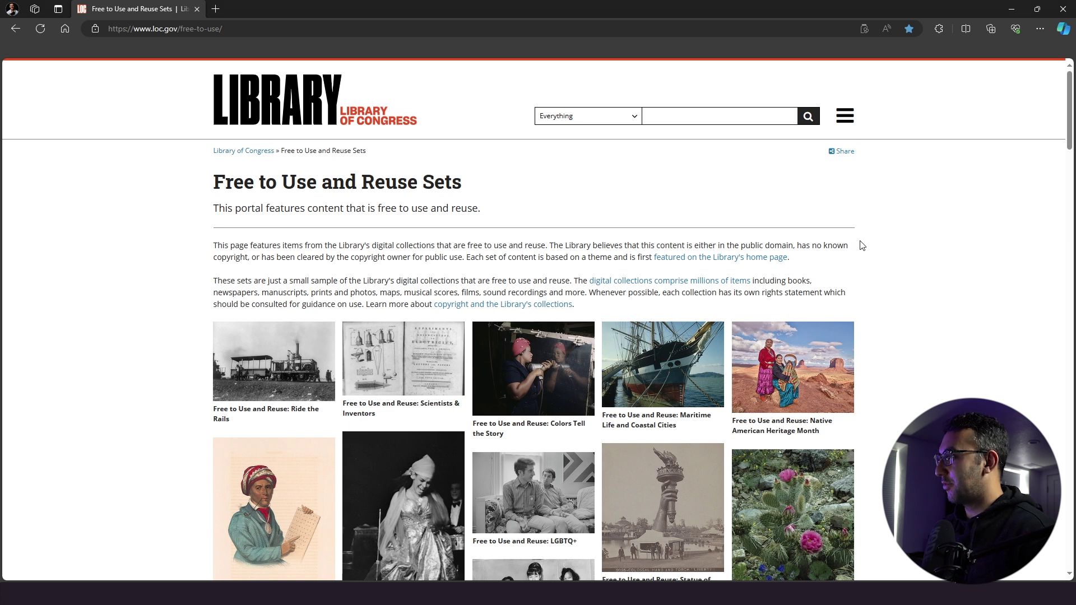
# - Limit the Library of Congress search to Newspapers and search for "battleships"
pyautogui.moveTo(214, 182); pyautogui.dragTo(314, 184)
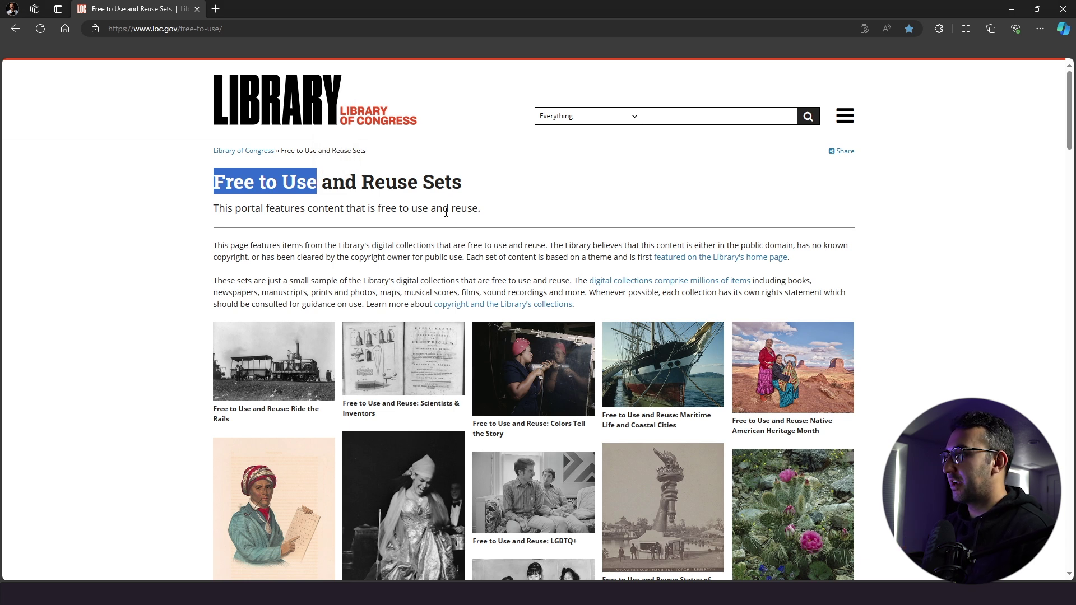
pyautogui.click(560, 177)
pyautogui.click(635, 119)
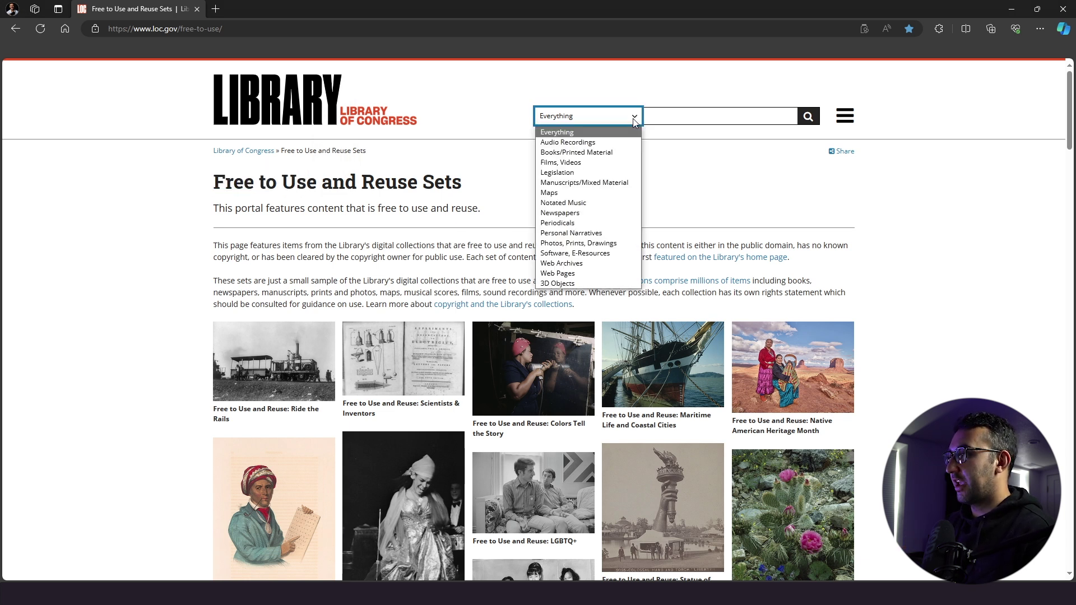
pyautogui.click(587, 213)
pyautogui.click(661, 116)
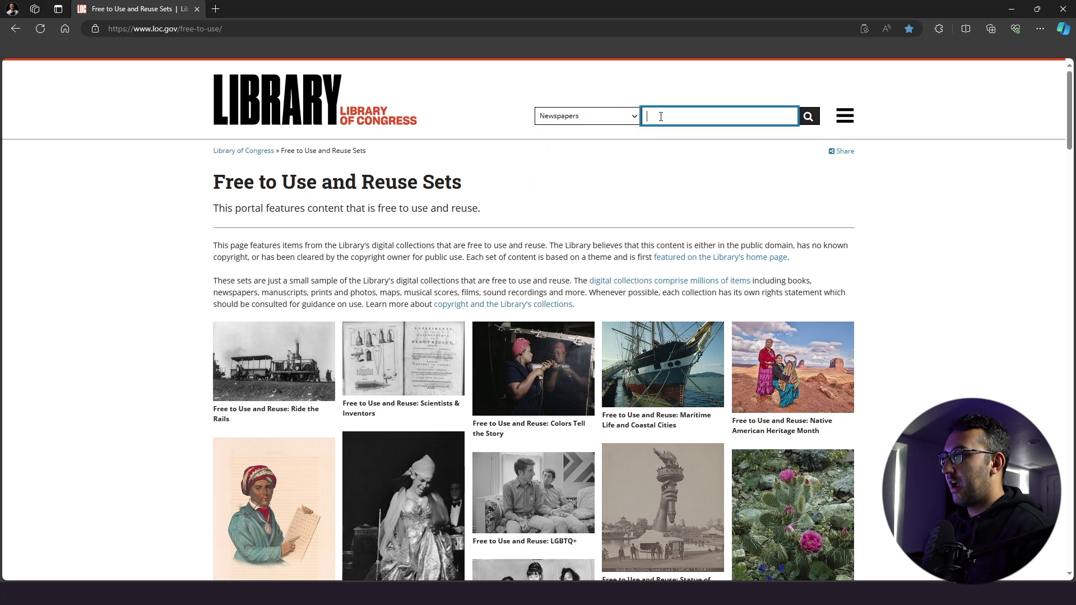
pyautogui.write('battleships')
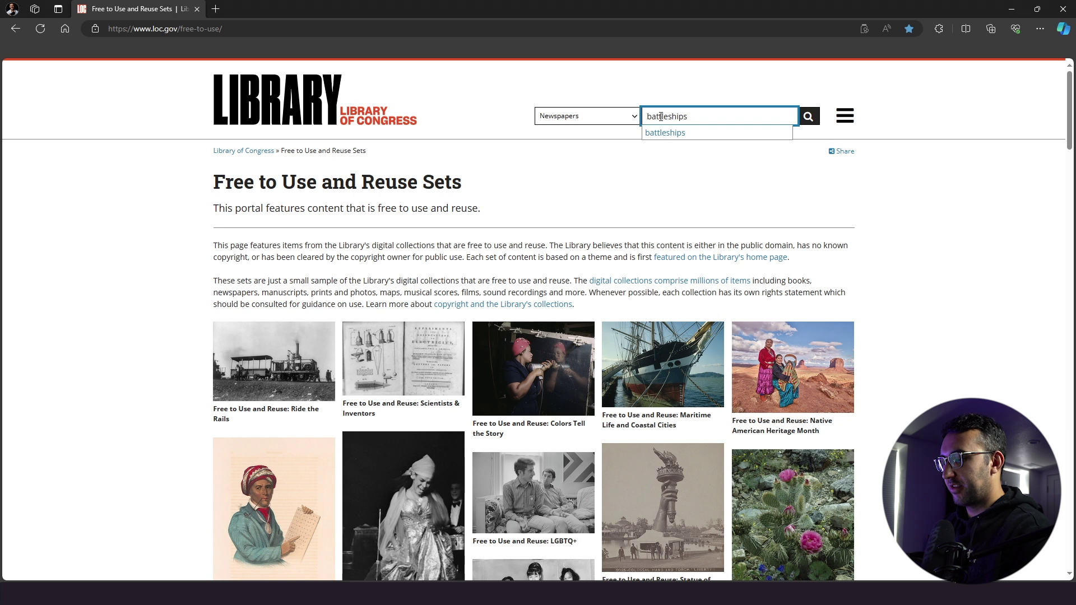
pyautogui.press('Return')
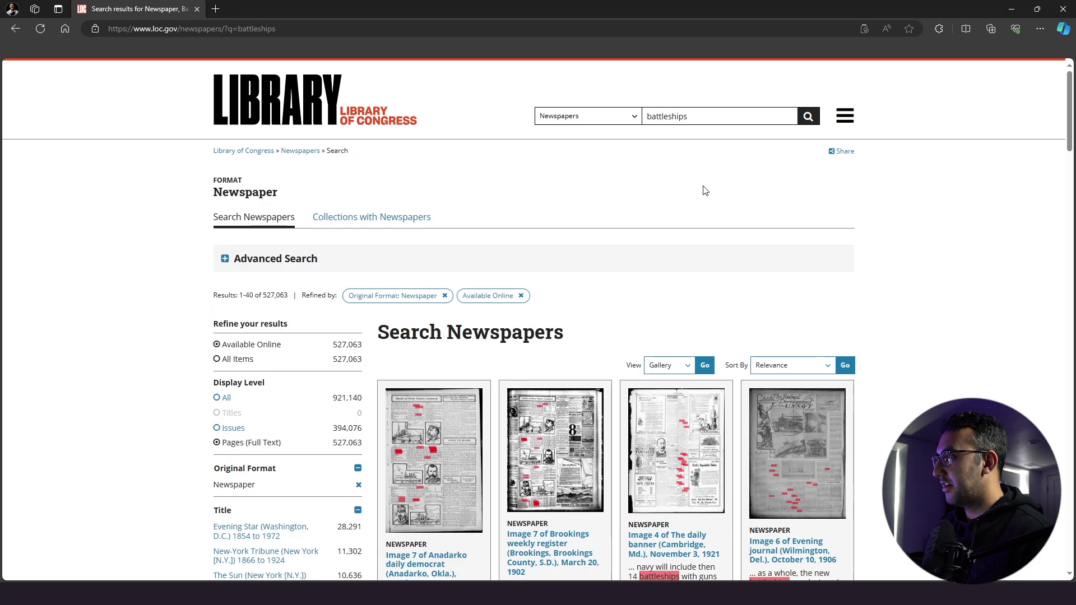
# - Browse the newspaper results and open Image 7 of Brookings weekly register, March 20, 1902
pyautogui.scroll(-4, 773, 245)
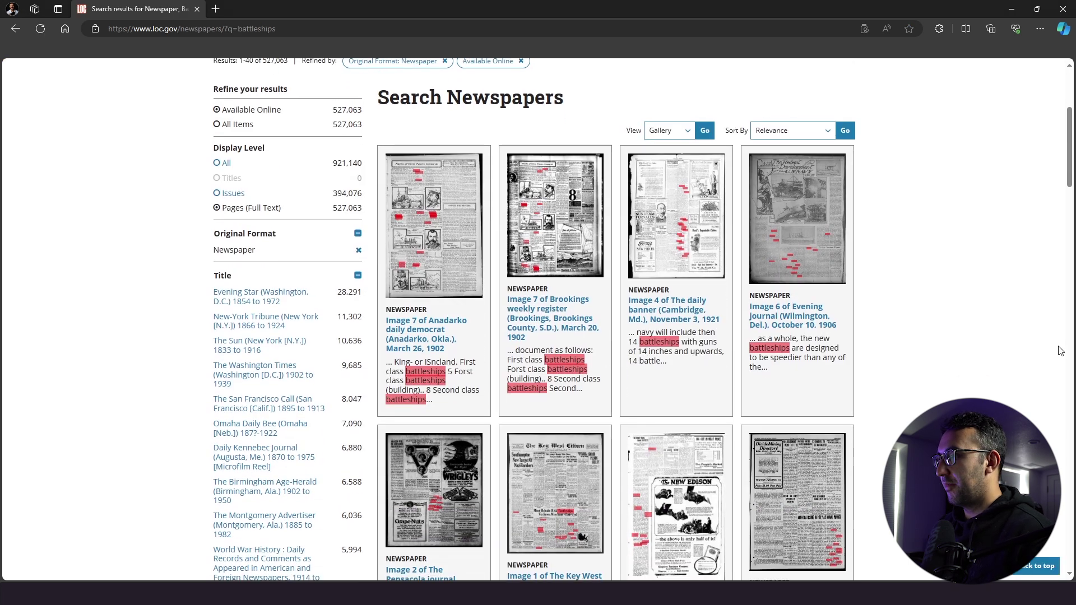
pyautogui.scroll(-7, 898, 294)
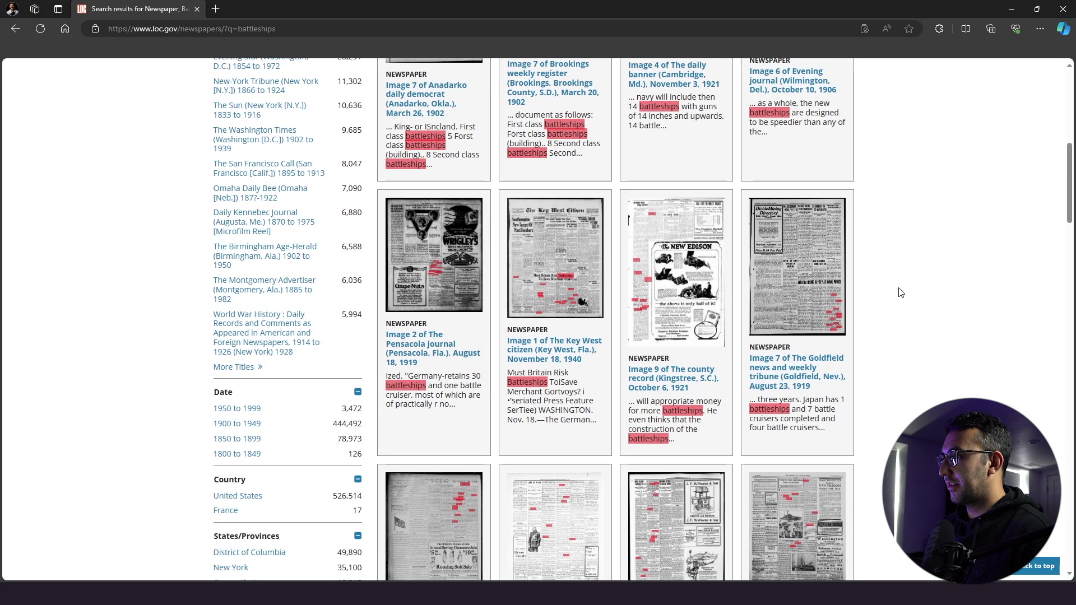
pyautogui.scroll(-4, 898, 297)
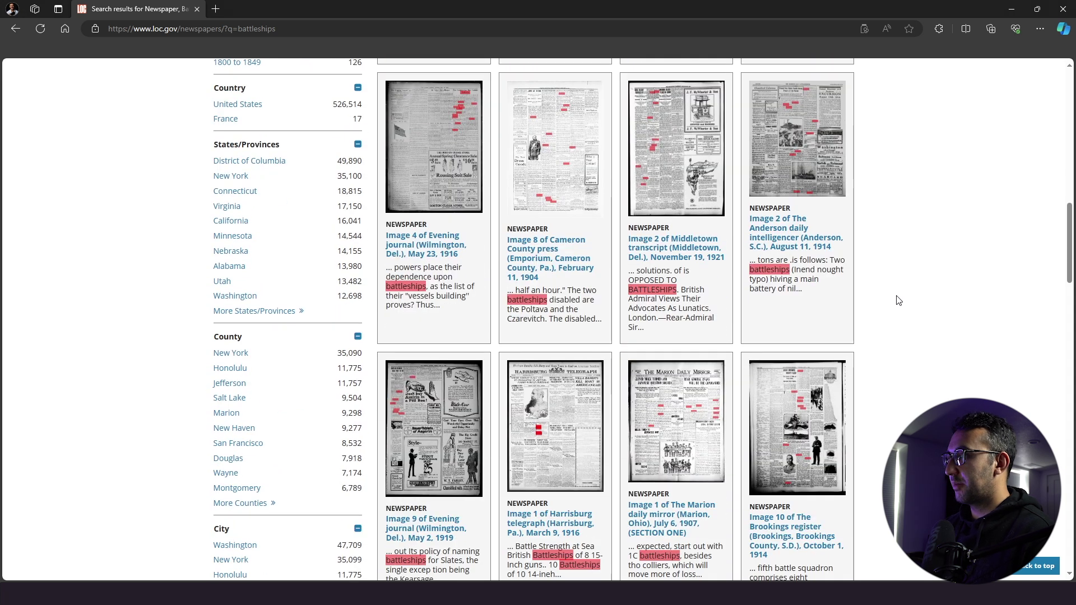
pyautogui.scroll(3, 672, 190)
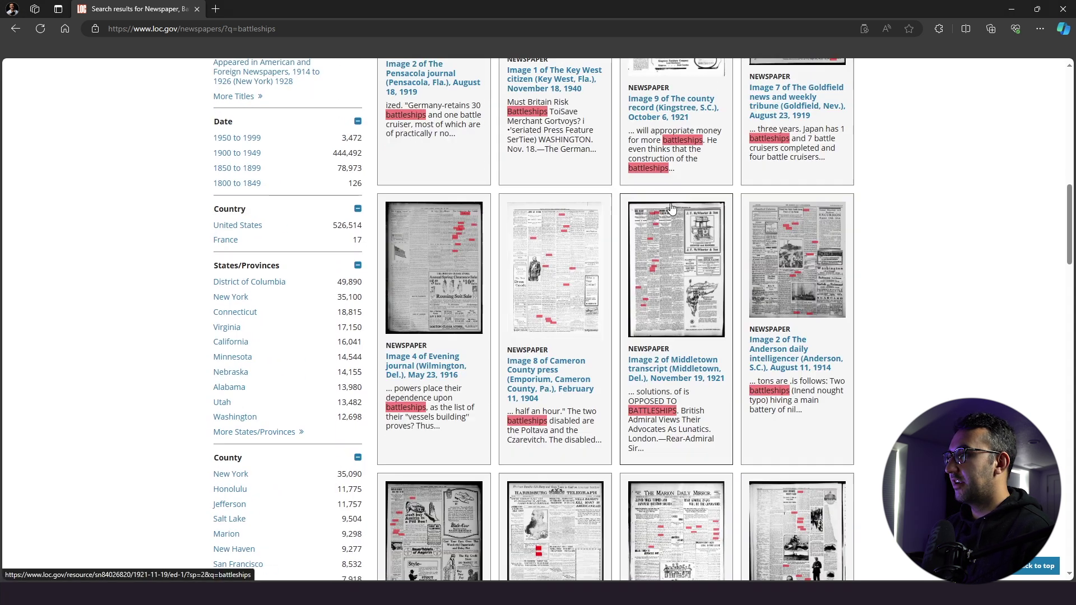
pyautogui.scroll(4, 671, 204)
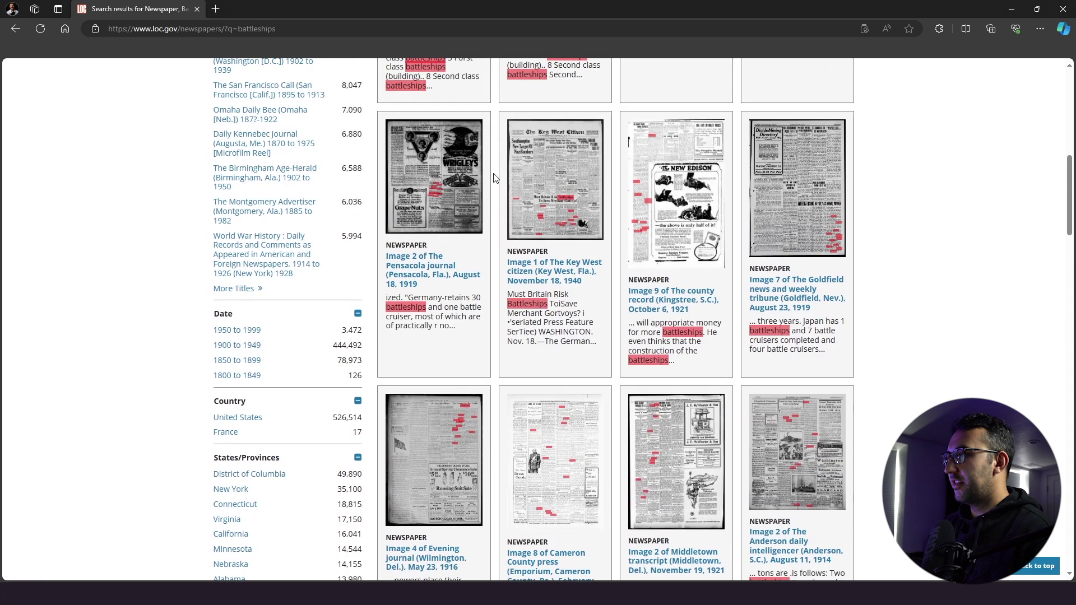
pyautogui.scroll(3, 528, 209)
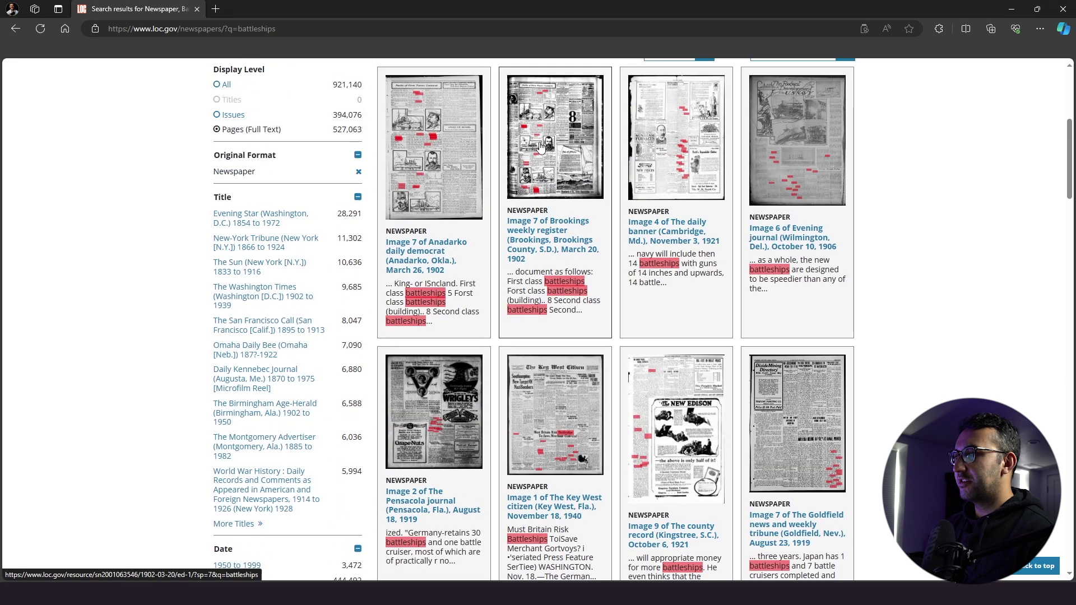
pyautogui.click(538, 143)
# - Examine the highlighted "battleships" passages on the newspaper page up close and check the viewer's display options
pyautogui.scroll(-3, 942, 350)
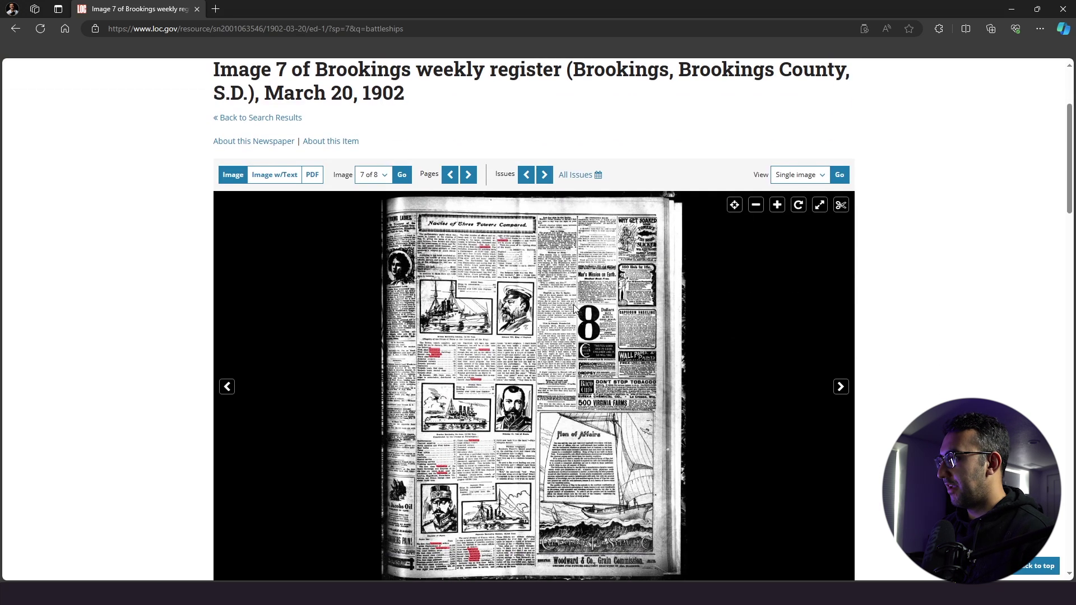
pyautogui.scroll(10, 481, 258)
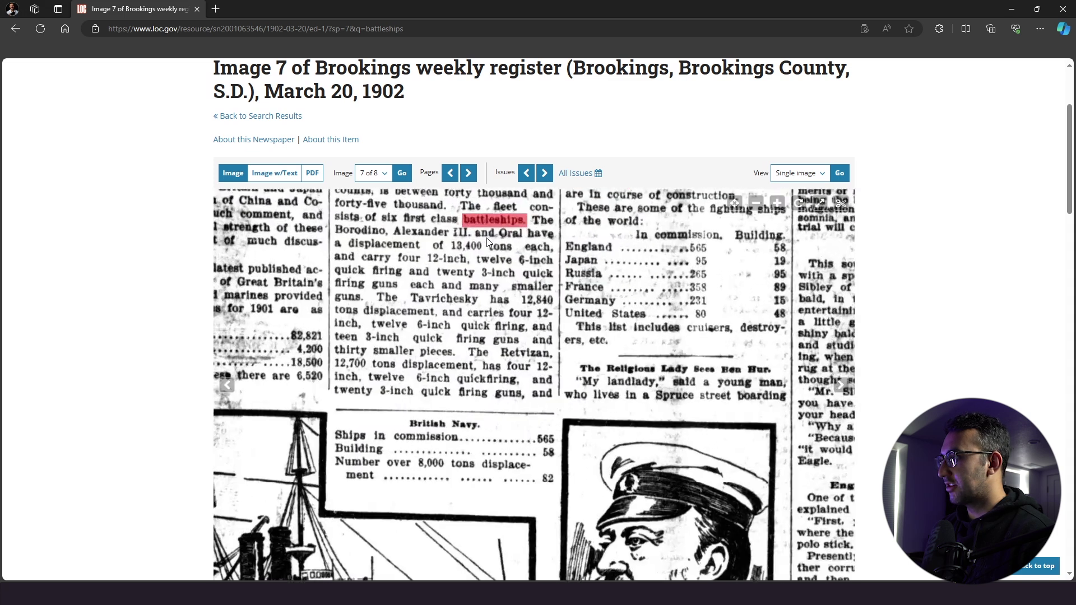
pyautogui.scroll(3, 487, 242)
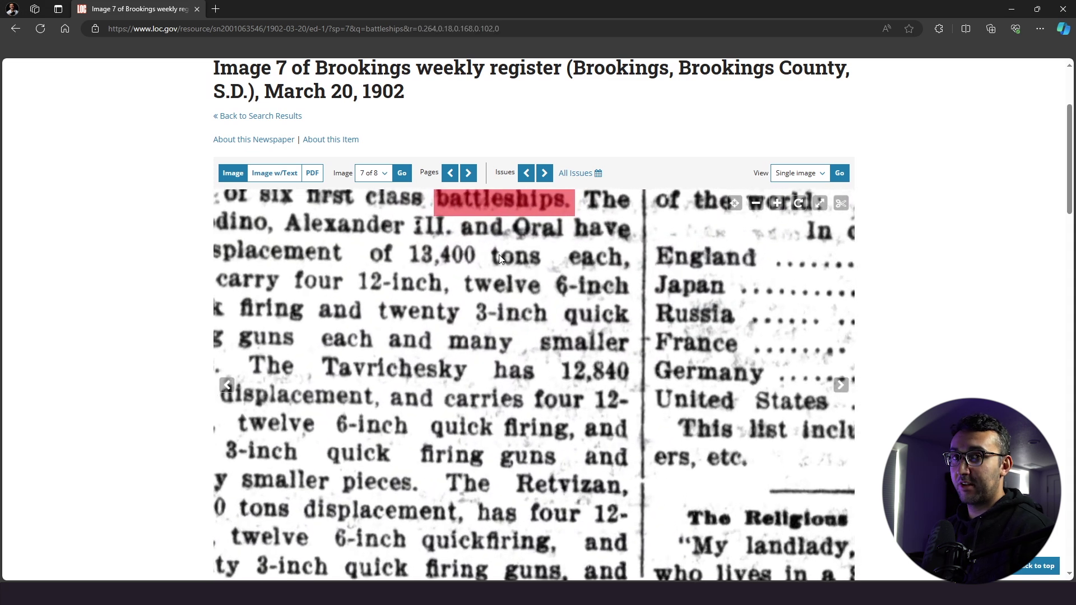
pyautogui.moveTo(509, 282); pyautogui.dragTo(507, 396)
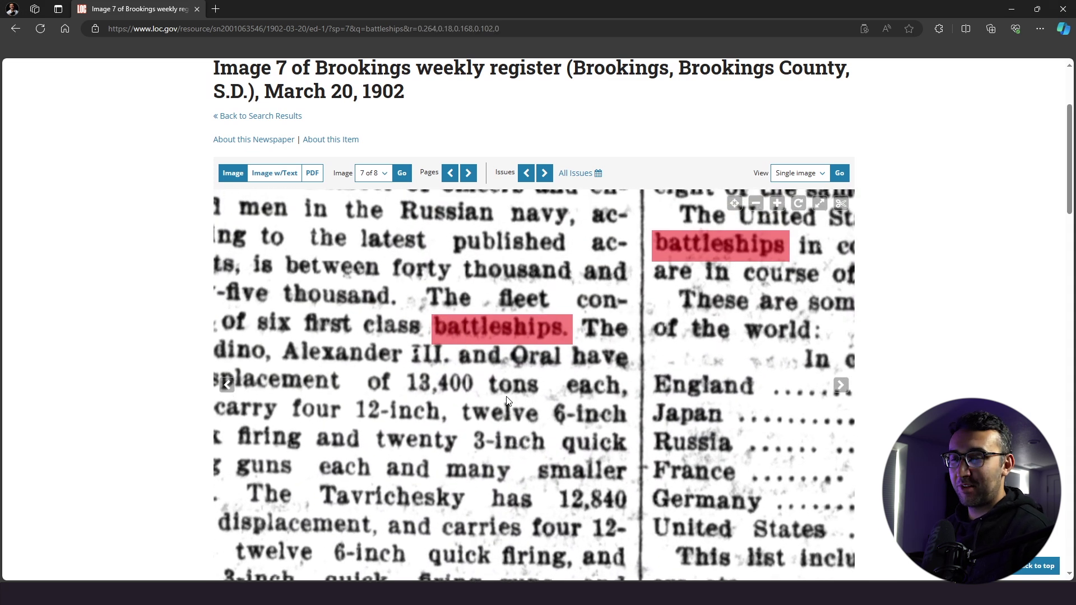
pyautogui.click(822, 175)
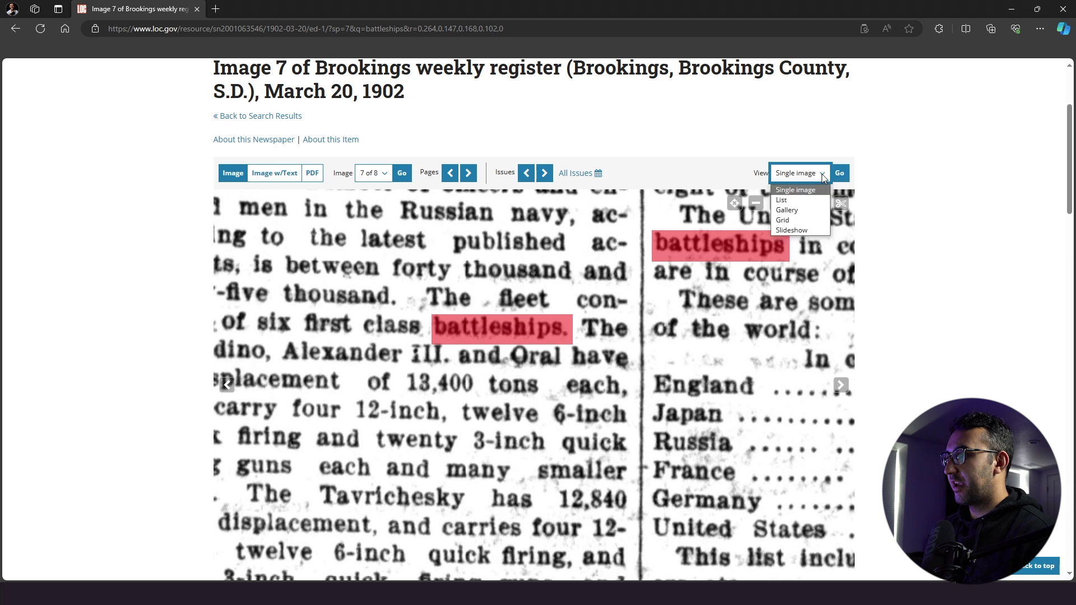
pyautogui.click(821, 175)
# - Choose PDF as the download format for the newspaper page
pyautogui.scroll(-5, 985, 288)
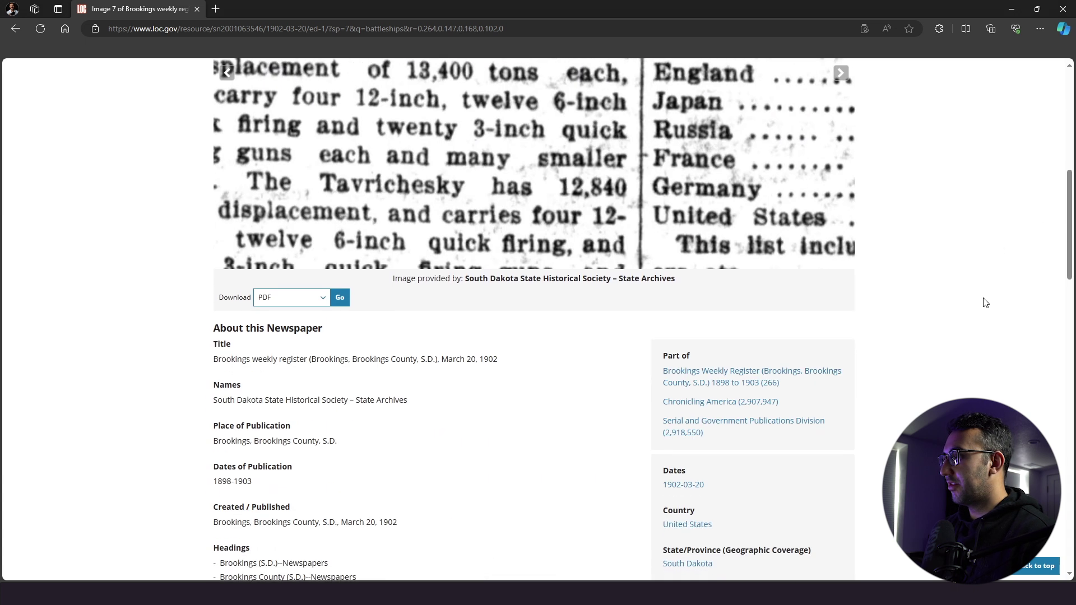
pyautogui.click(322, 297)
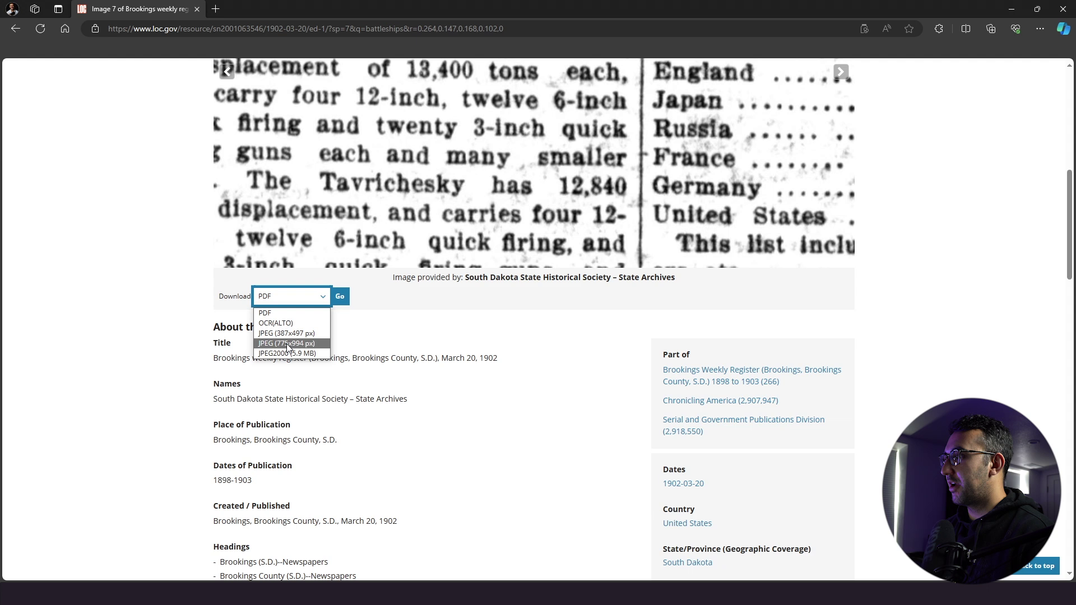
pyautogui.click(271, 315)
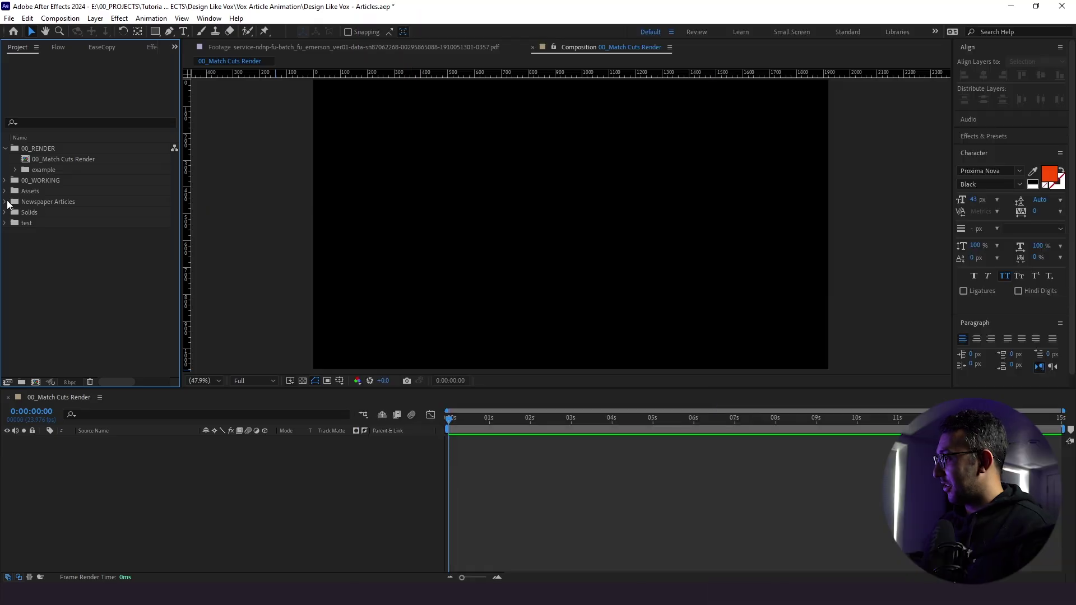
# - Switch to After Effects and add the three "service" PDFs from the Newspaper Articles folder to the 00_Match Cuts Render composition
pyautogui.click(5, 202)
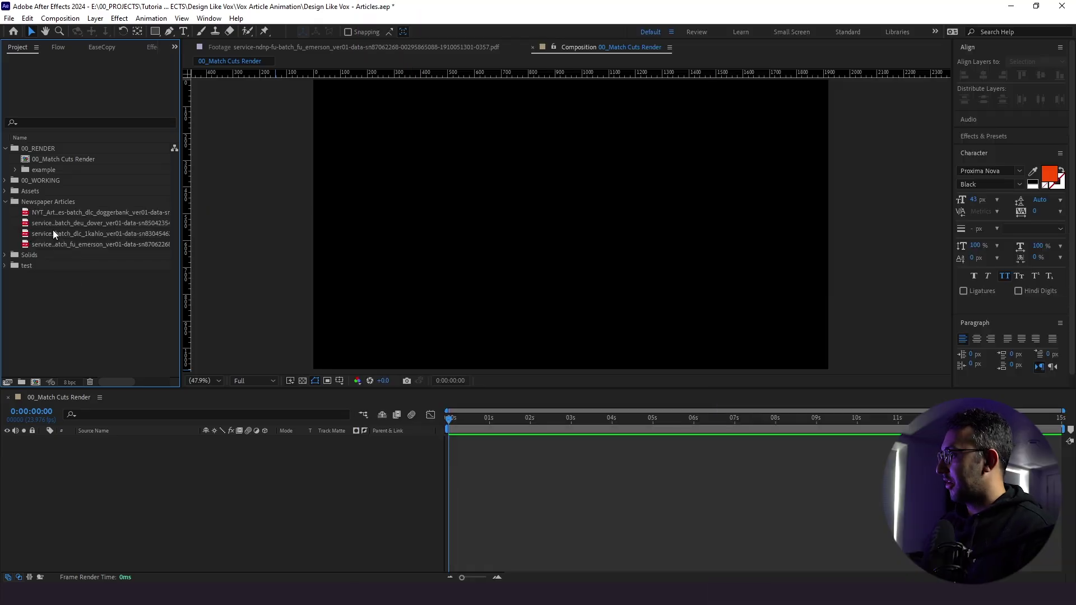
pyautogui.click(52, 232)
pyautogui.click(55, 223)
pyautogui.keyDown('shift'); pyautogui.click(59, 244); pyautogui.keyUp('shift')
pyautogui.moveTo(86, 261); pyautogui.dragTo(128, 440)
pyautogui.click(223, 503)
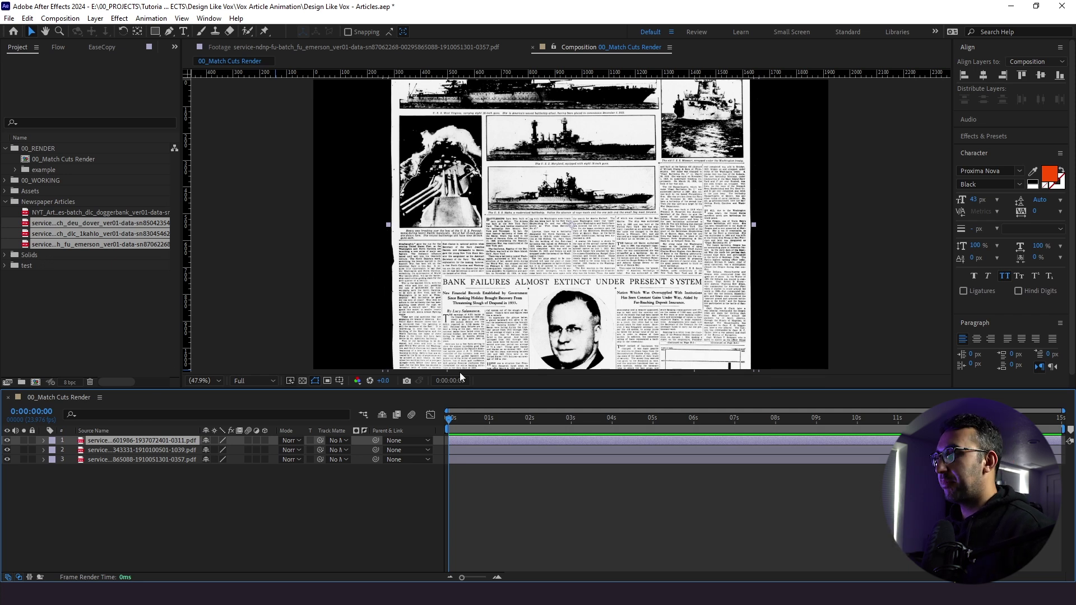
# - Move the Evening Star page down in the composition to bring its masthead and Dreadnaught headline into frame
pyautogui.moveTo(556, 129); pyautogui.dragTo(558, 235)
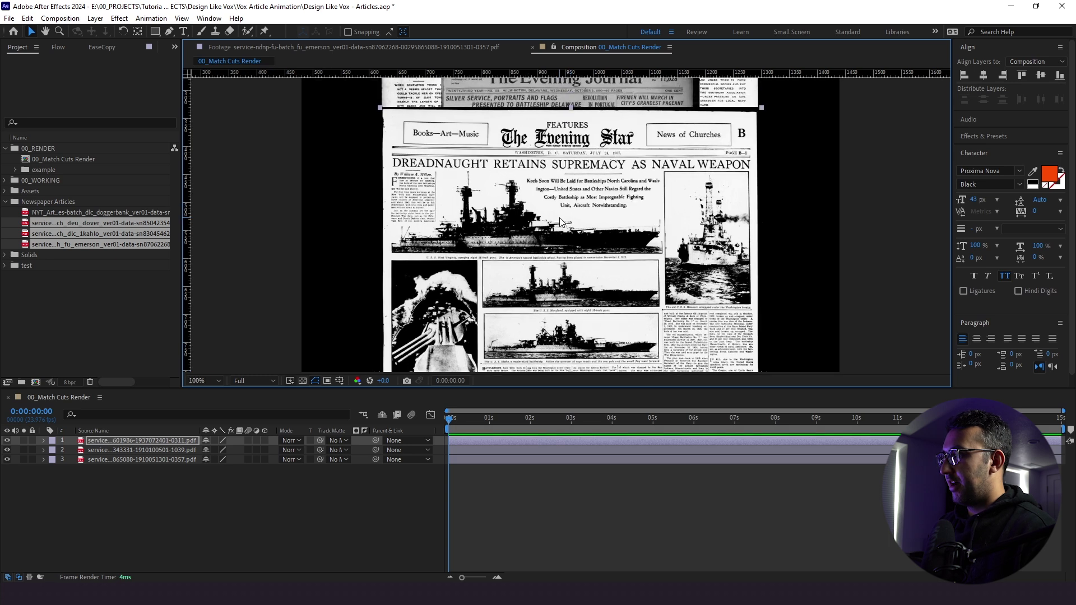
pyautogui.scroll(3, 559, 218)
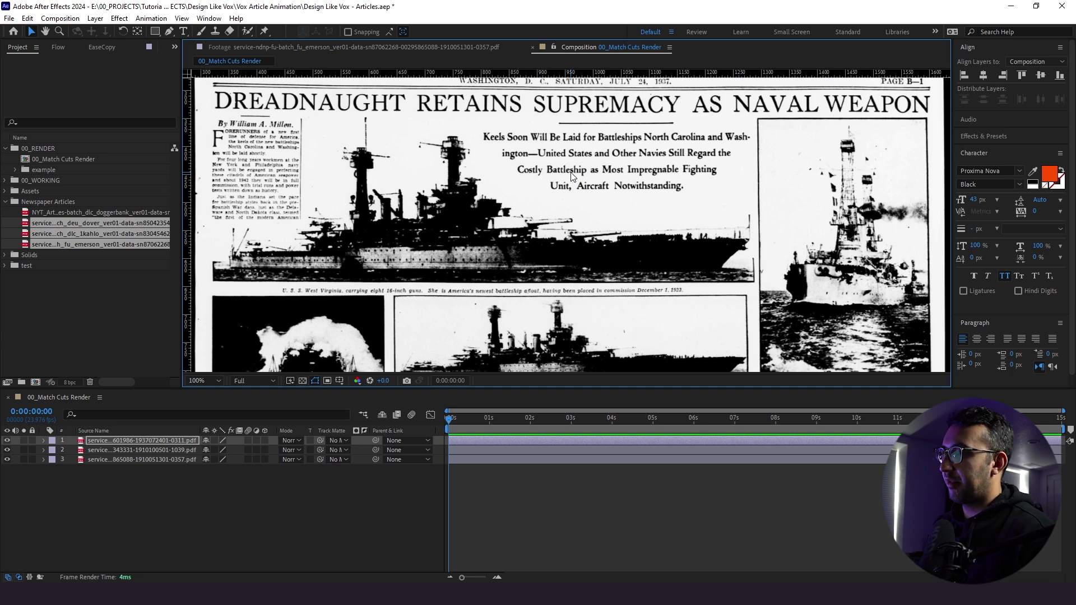
pyautogui.scroll(-4, 571, 177)
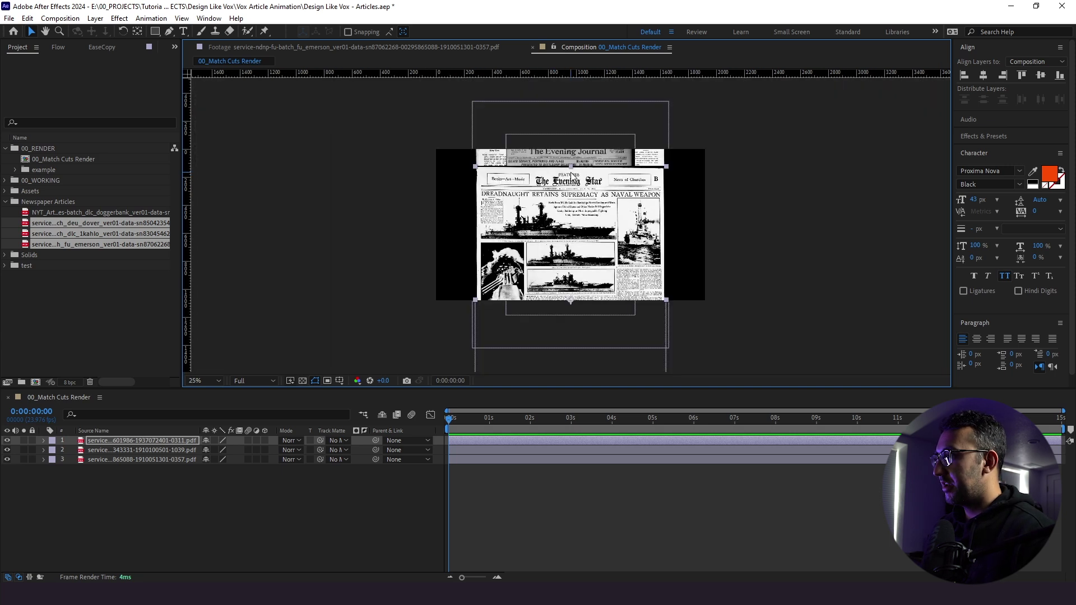
# - Place the Evening Star layer's anchor point on "Battleship" in the subheading and scale the layer to 130%
pyautogui.press('y')
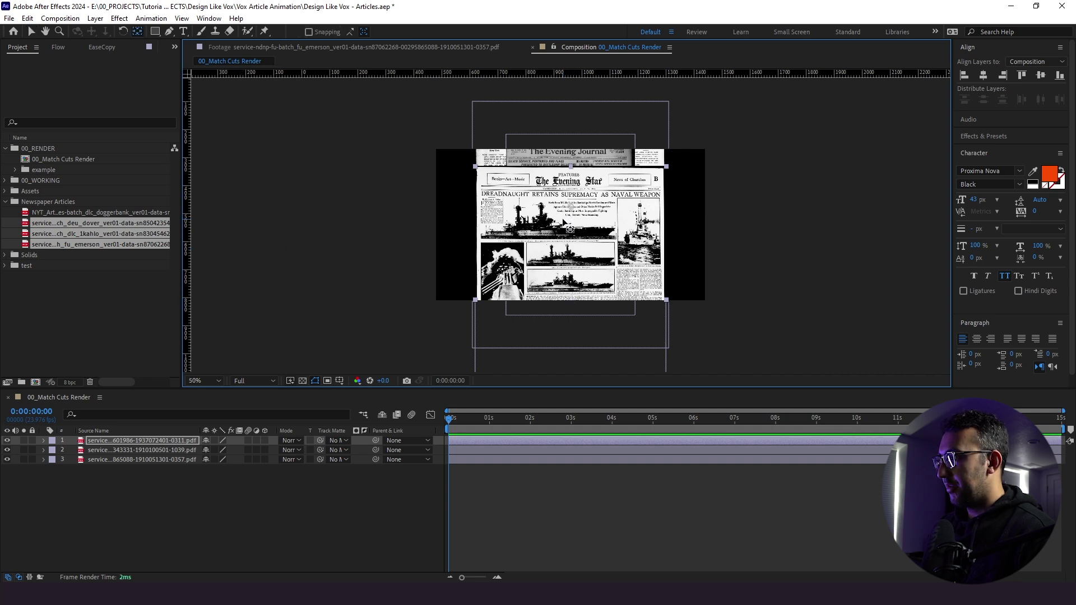
pyautogui.scroll(6, 565, 212)
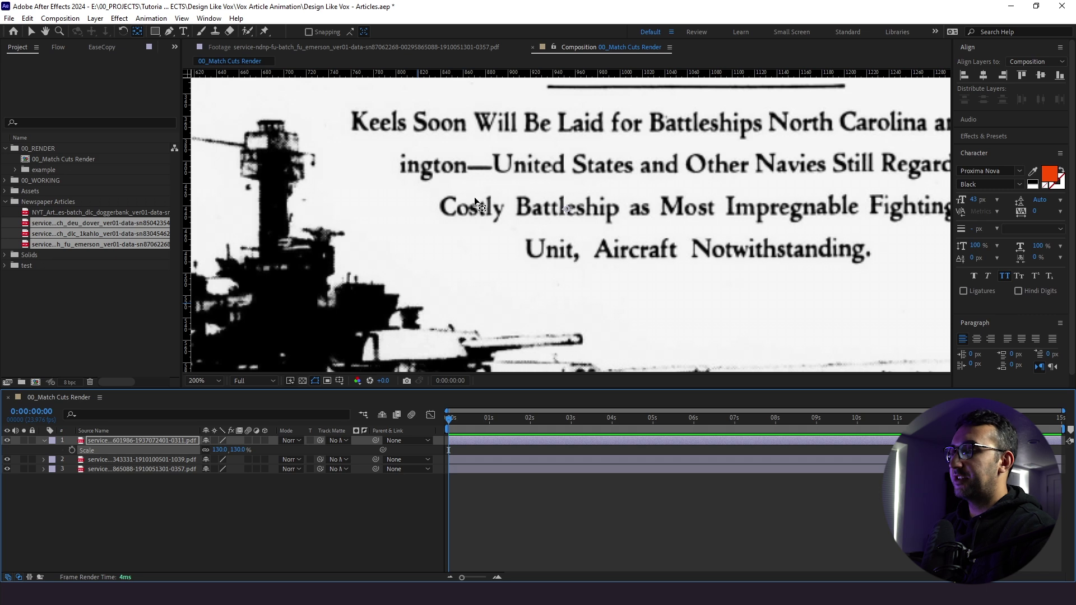
pyautogui.moveTo(221, 450); pyautogui.dragTo(245, 456)
pyautogui.hotkey('ctrl', 'z')
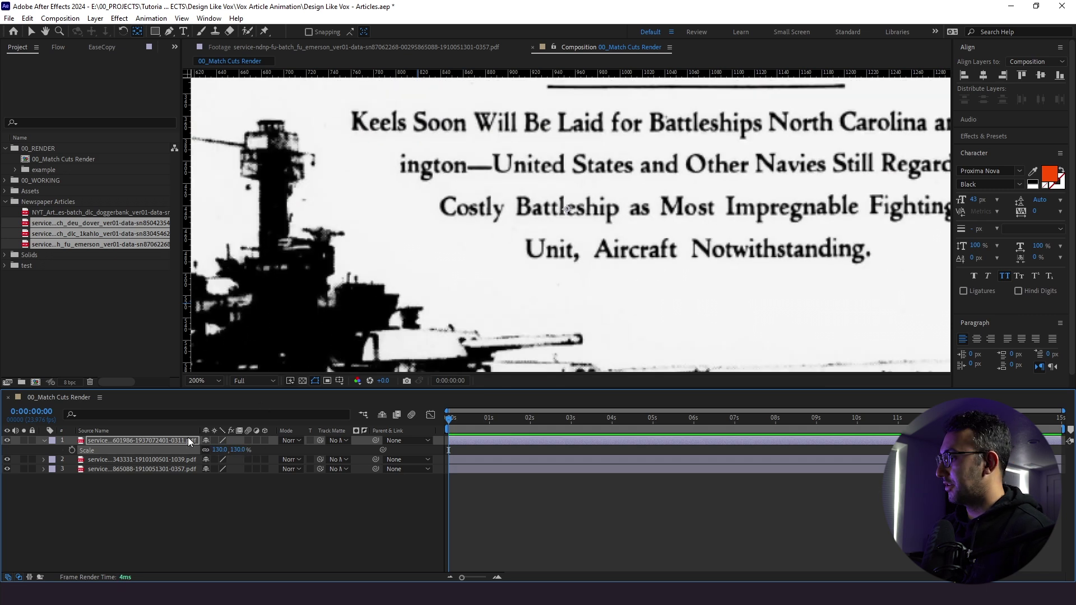
# - Hide the Evening Star layer and place the Evening Journal layer's anchor point on "Battleship" in its main headline
pyautogui.click(7, 441)
pyautogui.click(106, 459)
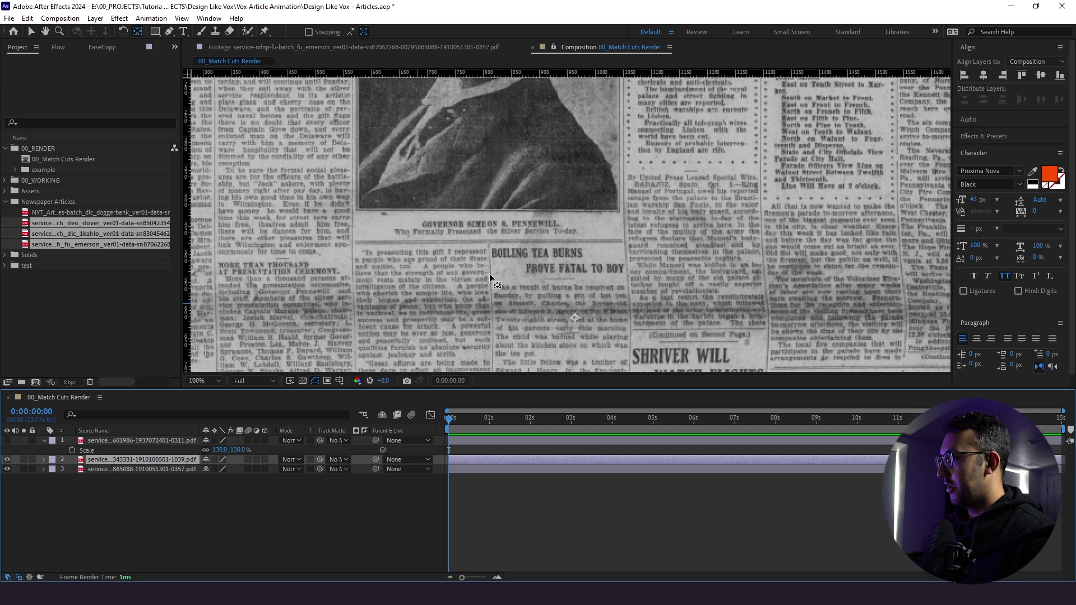
pyautogui.press(',')
pyautogui.press(',')
pyautogui.moveTo(488, 181); pyautogui.dragTo(497, 222)
pyautogui.press('.')
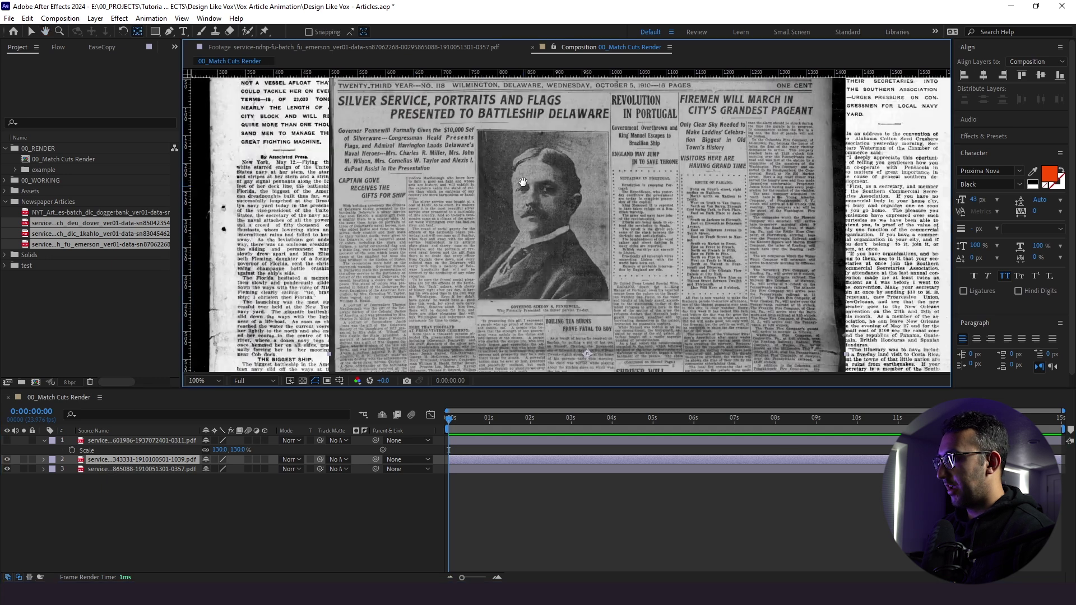
pyautogui.moveTo(523, 186)
pyautogui.mouseDown()
pyautogui.moveTo(537, 219)
pyautogui.moveTo(539, 187)
pyautogui.mouseUp()
pyautogui.press('y')
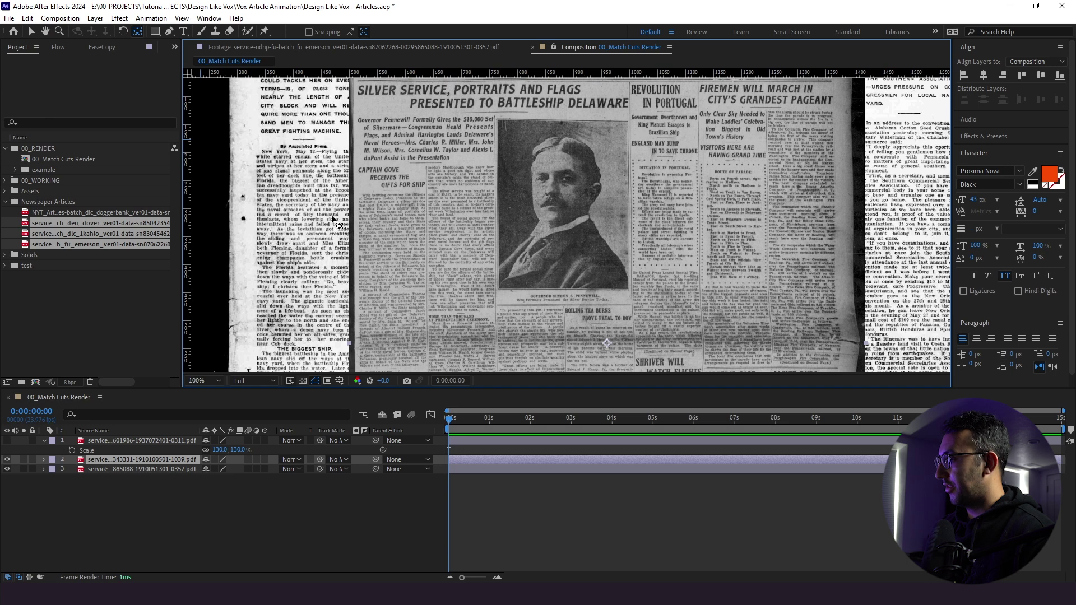
pyautogui.moveTo(606, 344); pyautogui.dragTo(543, 241)
pyautogui.scroll(1, 539, 239)
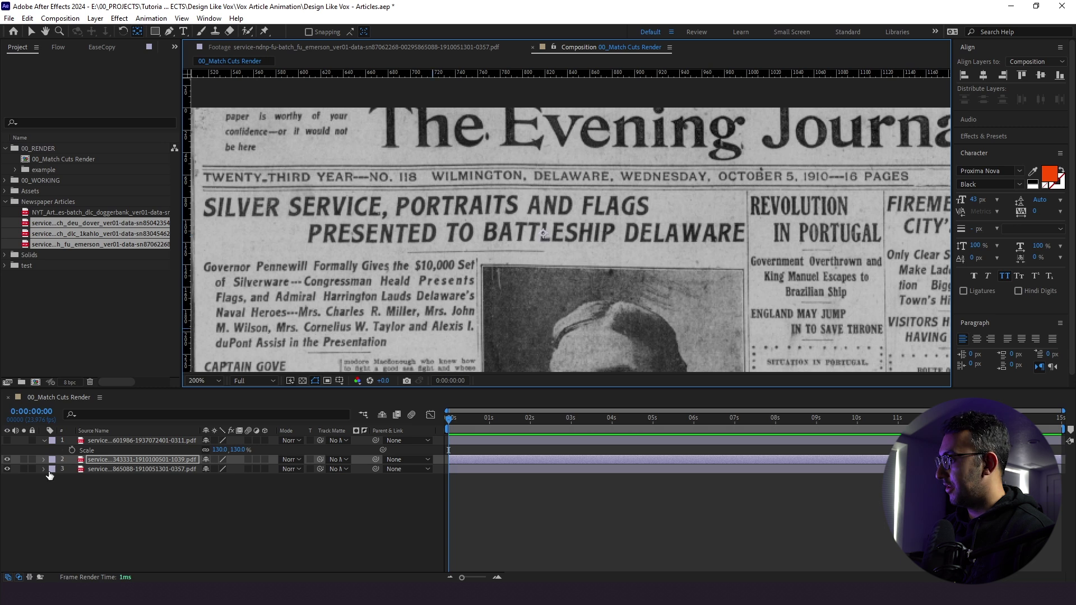
# - Hide the Evening Journal layer and place the Pensacola Journal layer's anchor point on "Battleship" in its main headline
pyautogui.click(7, 460)
pyautogui.click(123, 470)
pyautogui.scroll(-6, 471, 291)
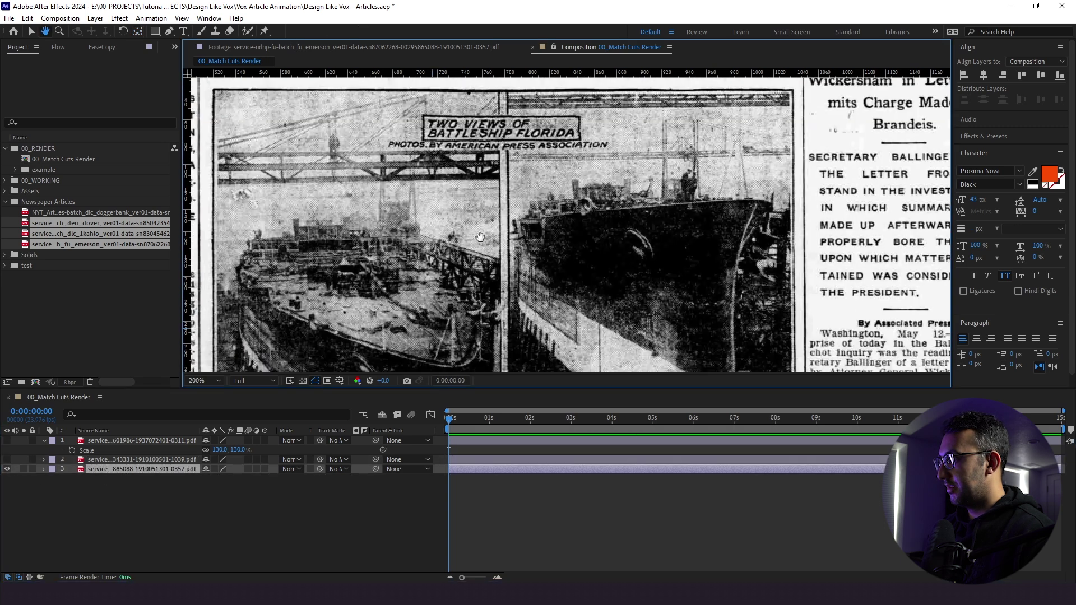
pyautogui.press('h')
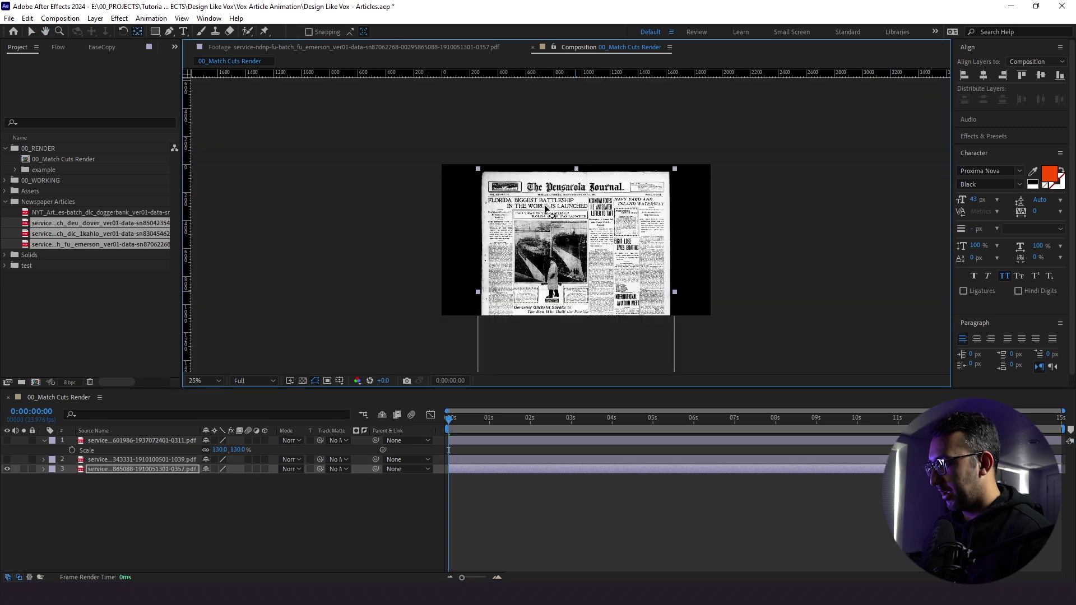
pyautogui.scroll(2, 550, 201)
pyautogui.scroll(2, 534, 175)
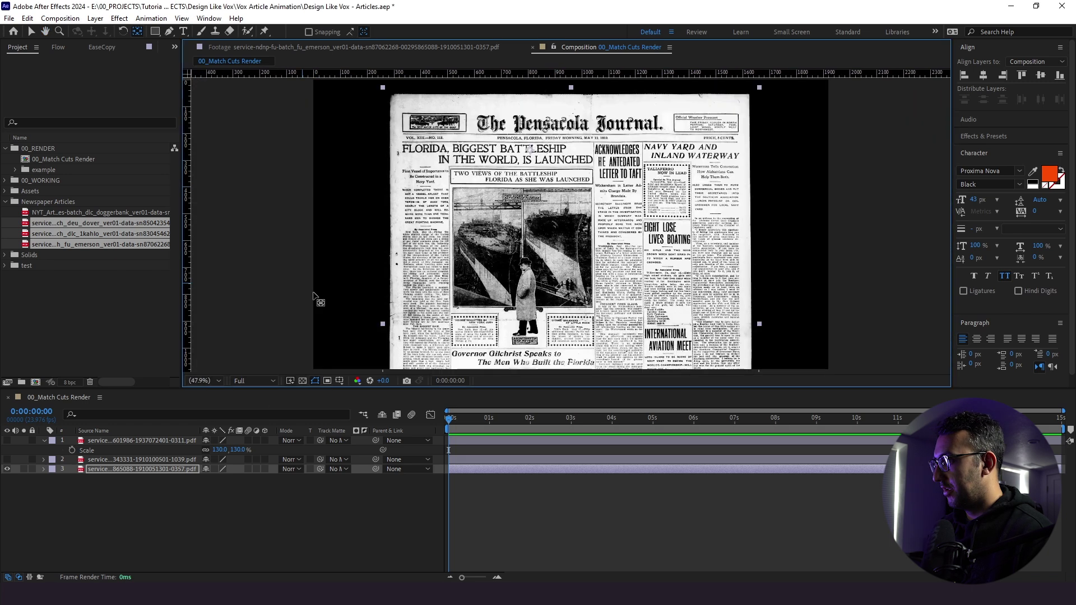
# - Turn the visibility of the hidden newspaper layers back on
pyautogui.hotkey('shift', '/')
pyautogui.click(7, 460)
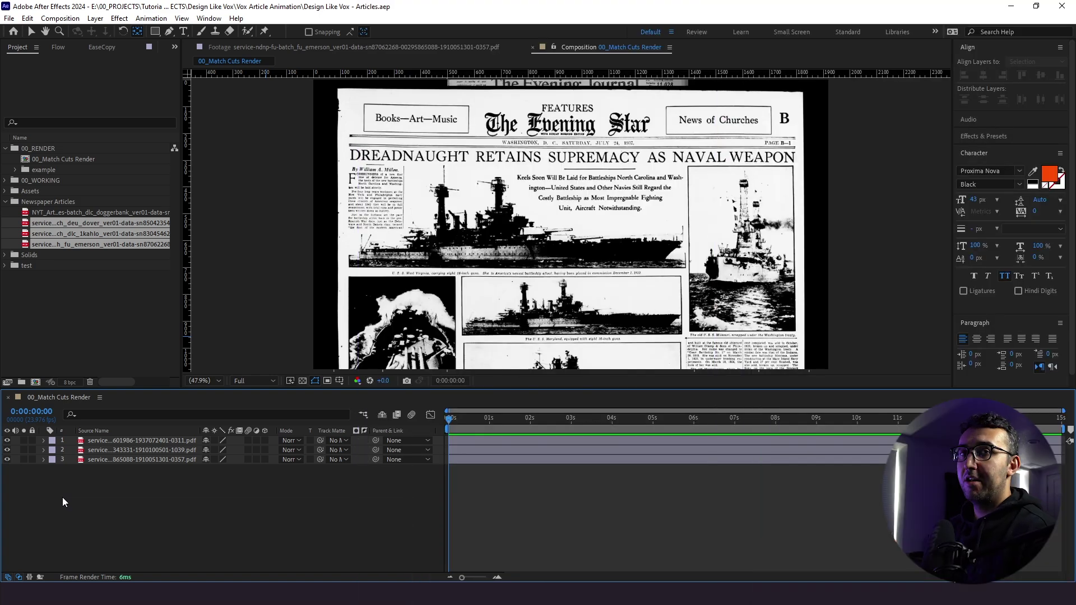
# - Solo the Evening Star layer and scale it up to 751% around the word "Battleship"
pyautogui.click(109, 439)
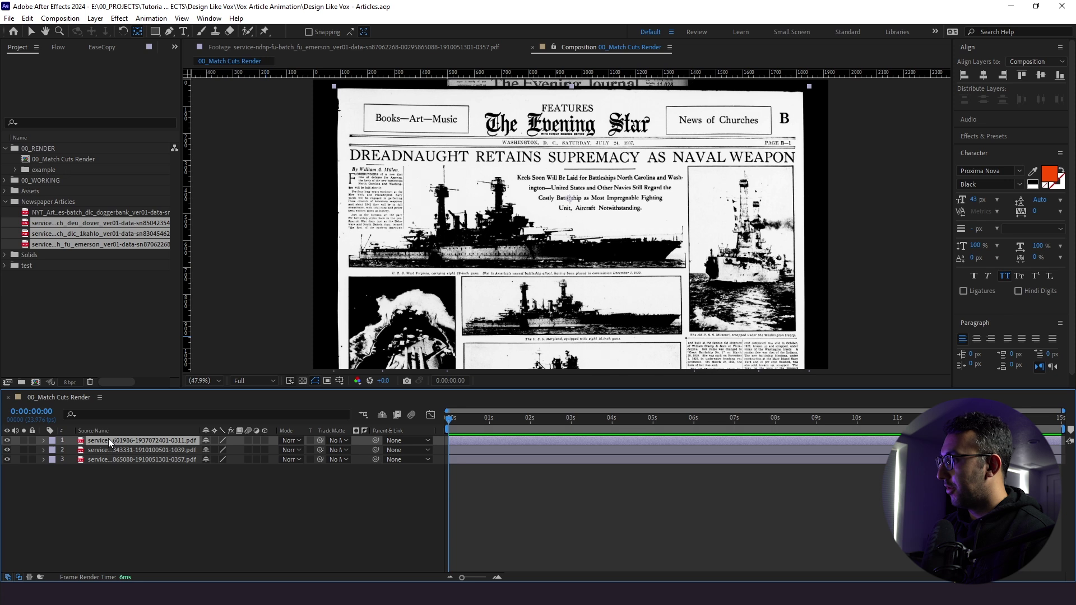
pyautogui.click(23, 440)
pyautogui.press('s')
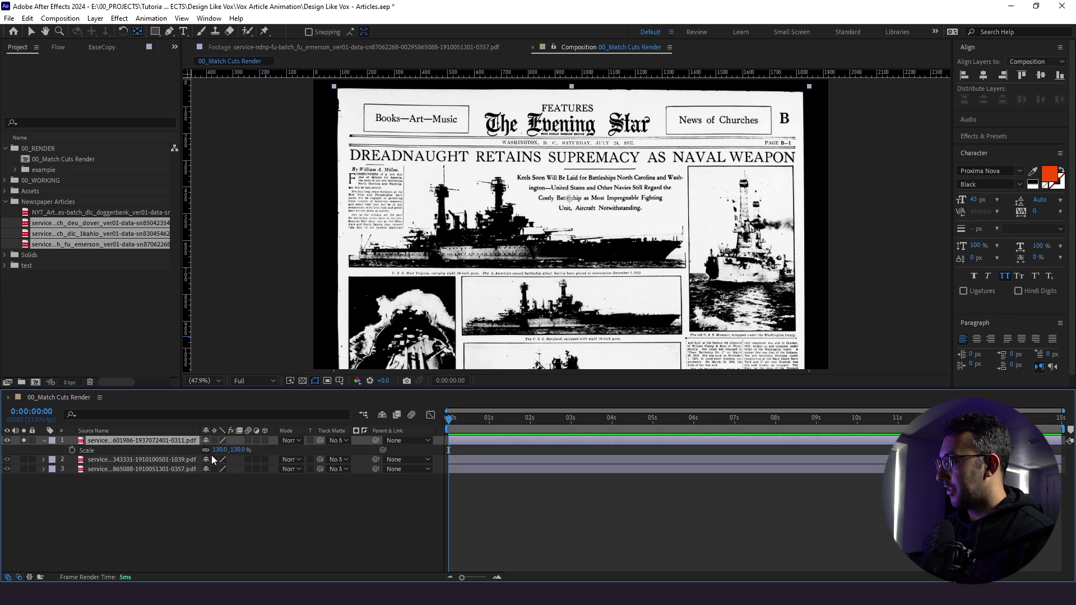
pyautogui.moveTo(221, 455); pyautogui.dragTo(165, 434)
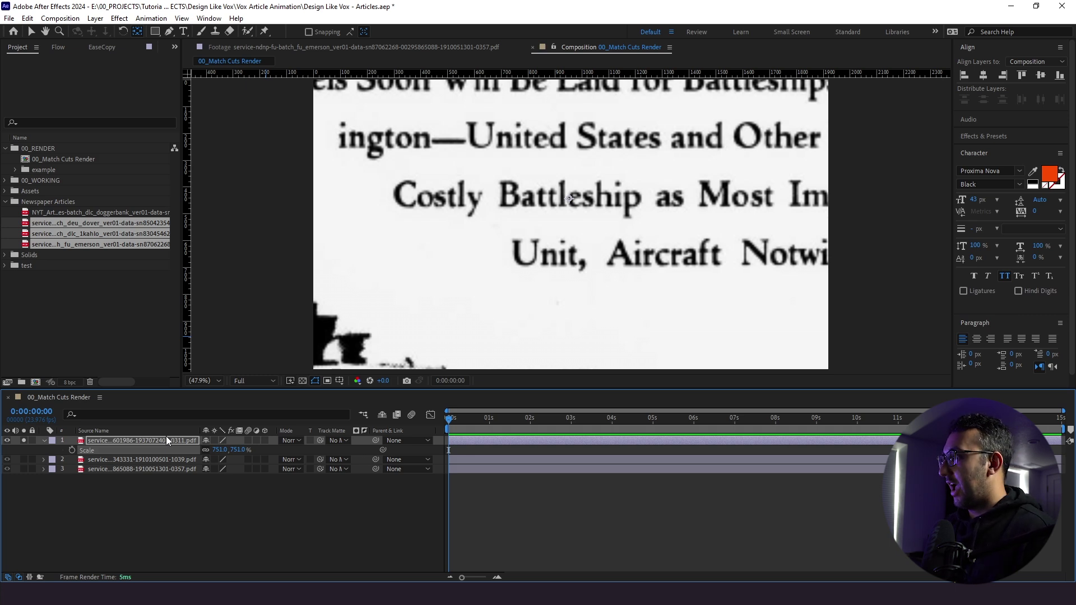
# - Turn on continuous rasterization for all three newspaper layers and take the Evening Star layer out of solo
pyautogui.click(215, 441)
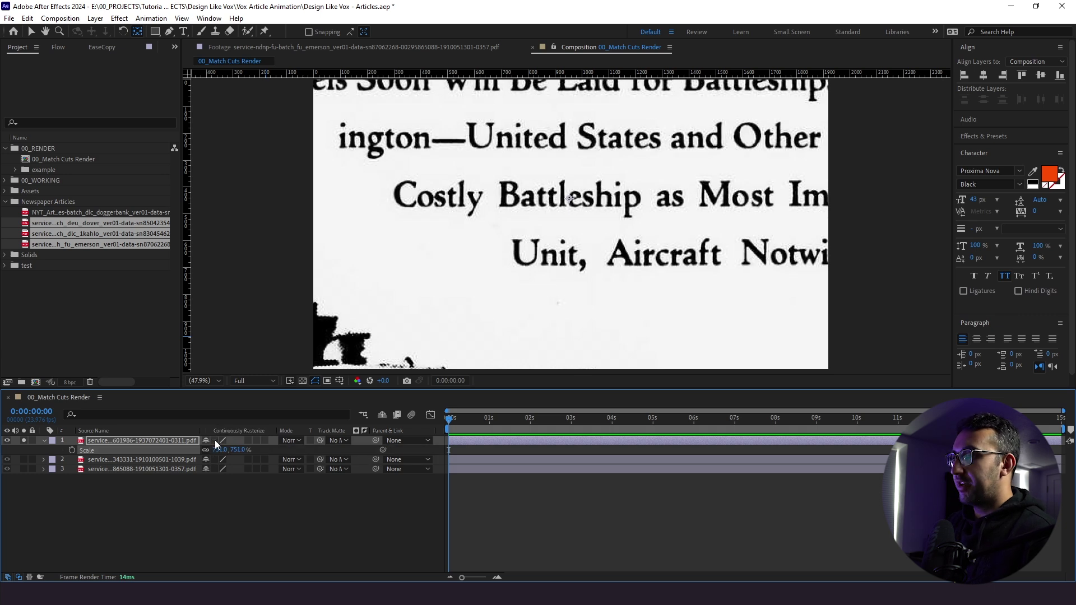
pyautogui.click(215, 440)
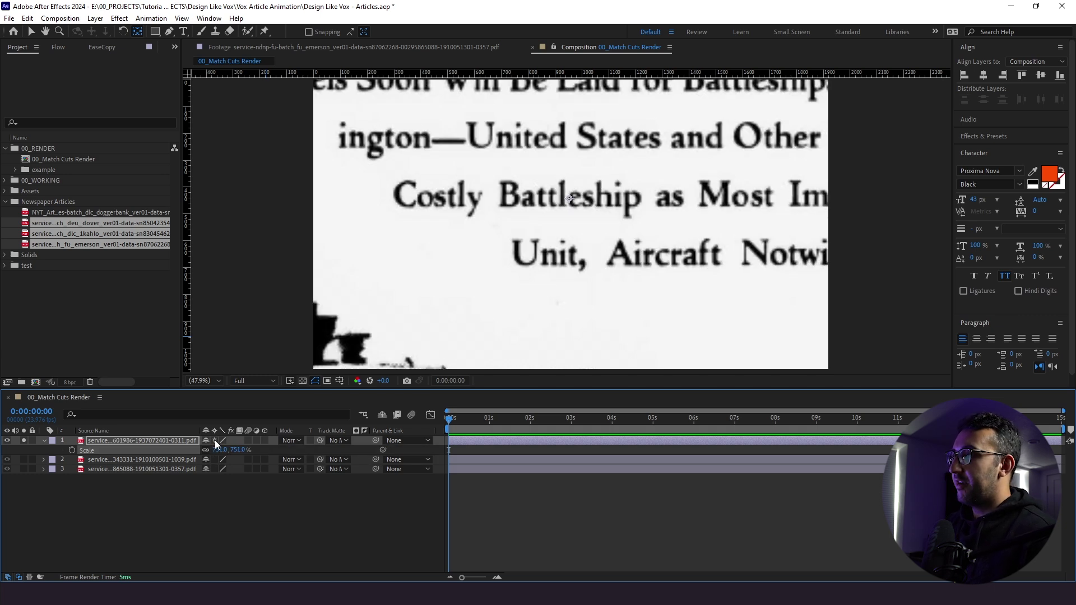
pyautogui.click(215, 440)
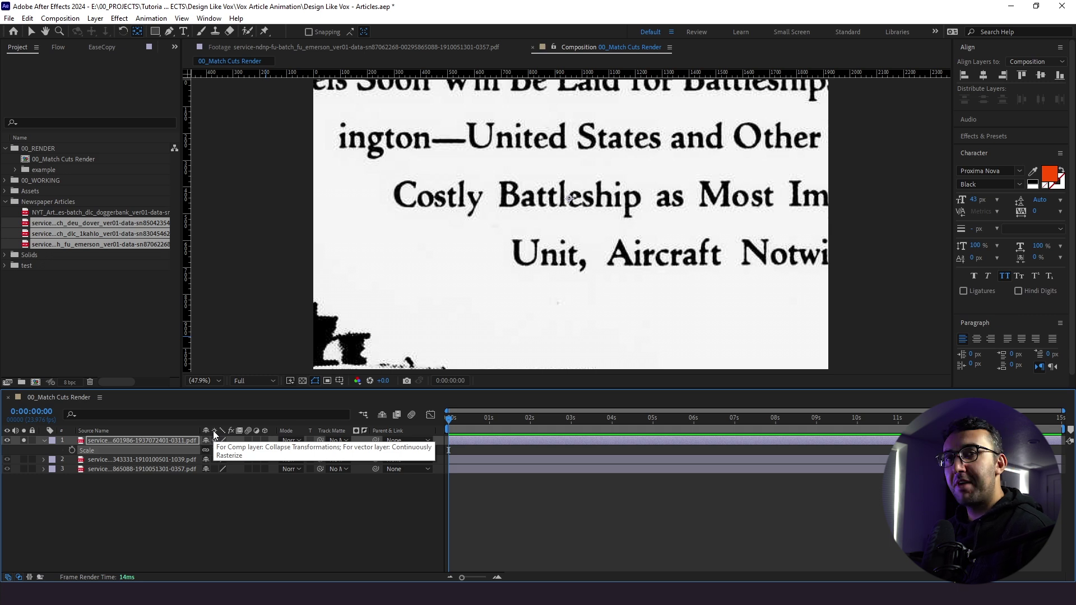
pyautogui.click(214, 468)
pyautogui.scroll(1, 260, 344)
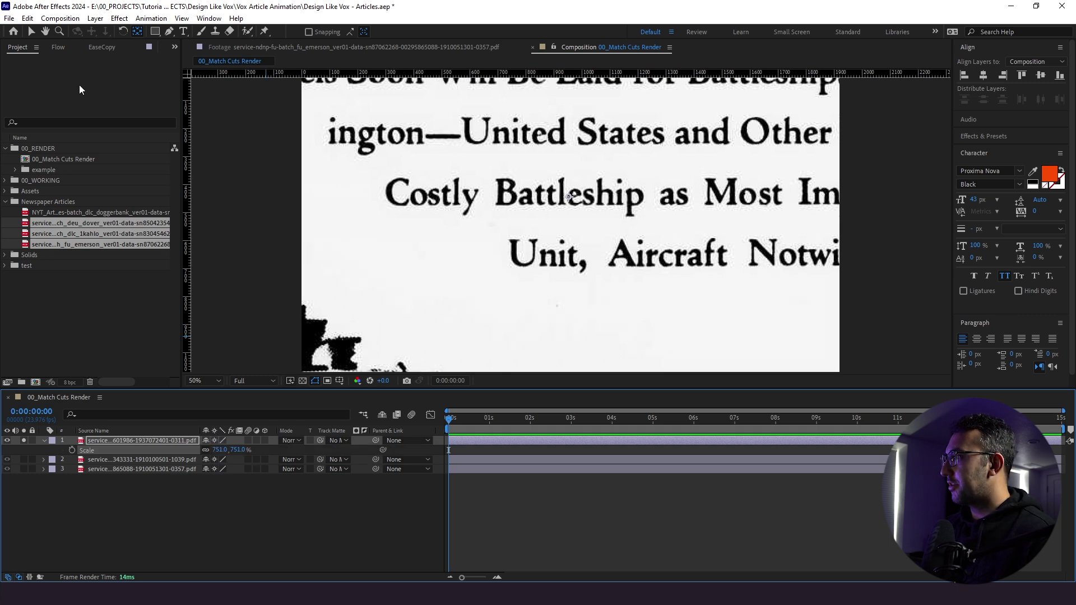
pyautogui.click(32, 31)
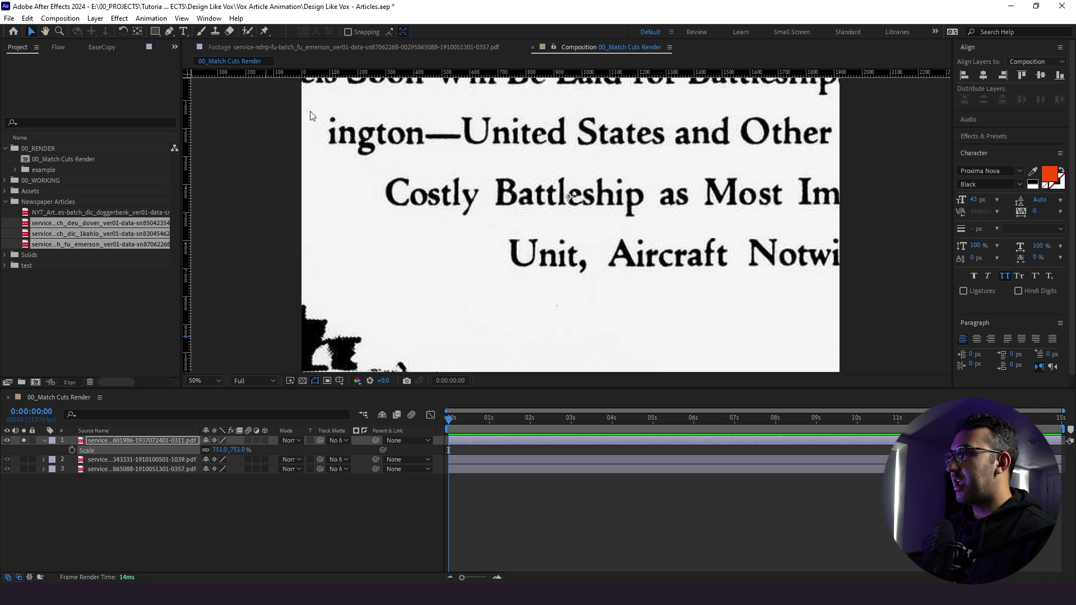
pyautogui.click(23, 441)
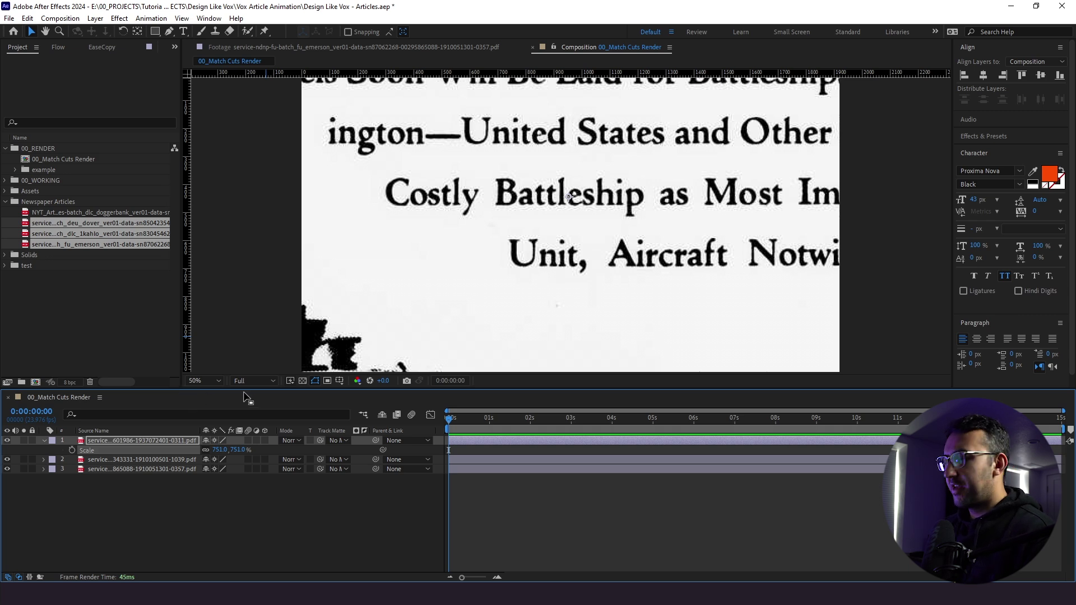
# - Show the proportional grid over the composition and review its horizontal and vertical divisions in the Grids & Guides preferences
pyautogui.click(340, 382)
pyautogui.click(344, 405)
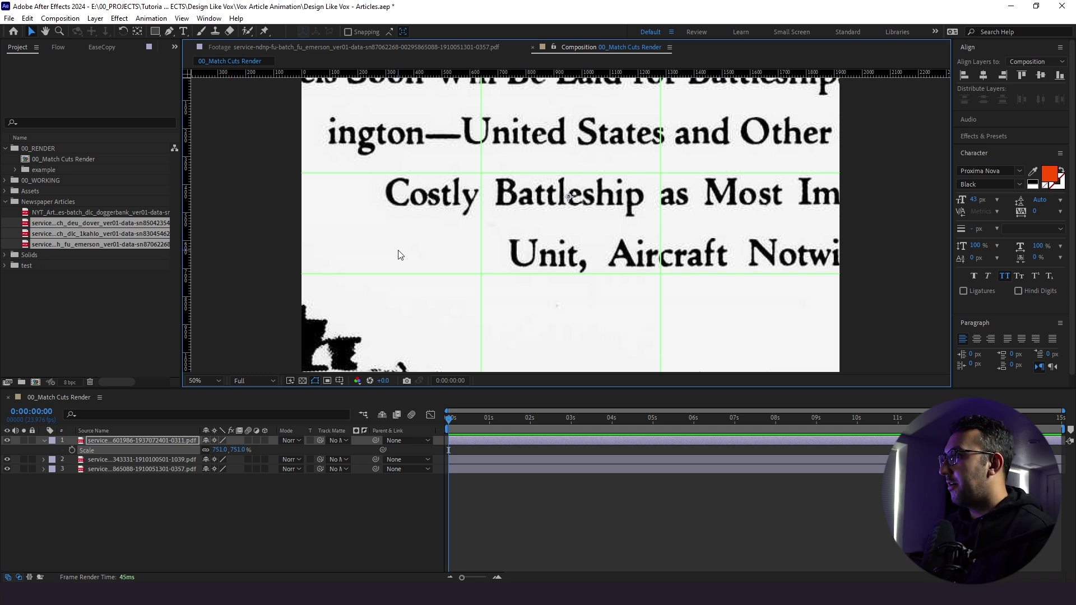
pyautogui.click(339, 381)
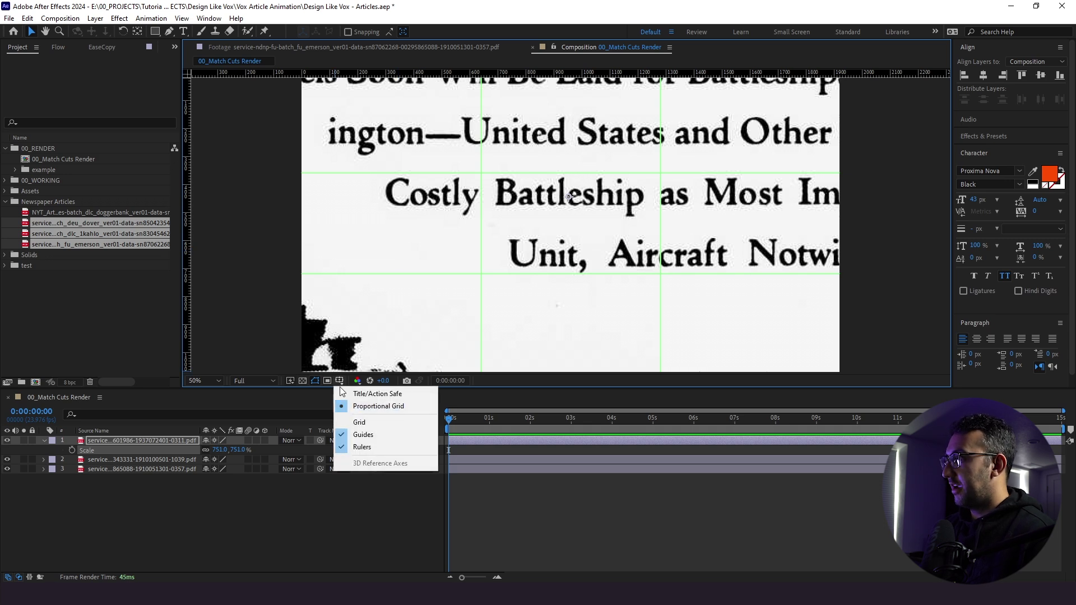
pyautogui.click(27, 18)
pyautogui.moveTo(174, 344)
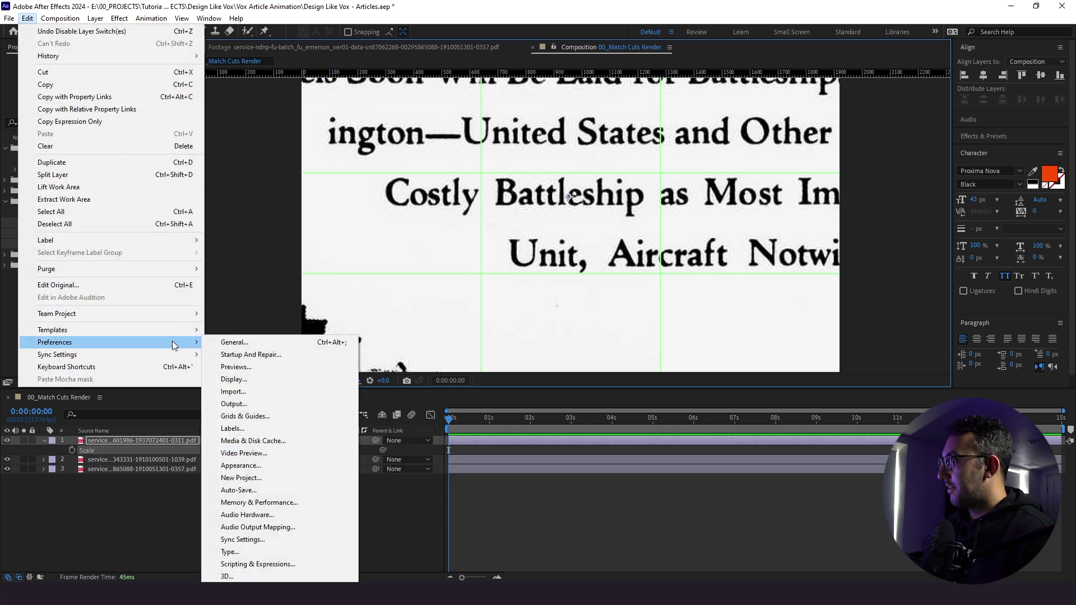
pyautogui.click(288, 417)
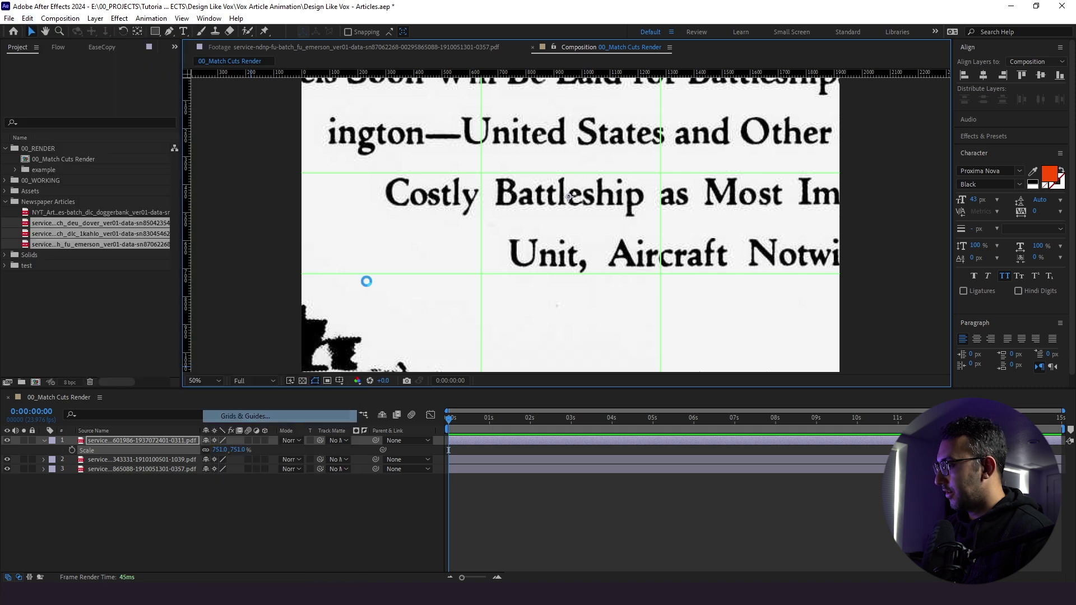
pyautogui.moveTo(354, 120); pyautogui.dragTo(291, 134)
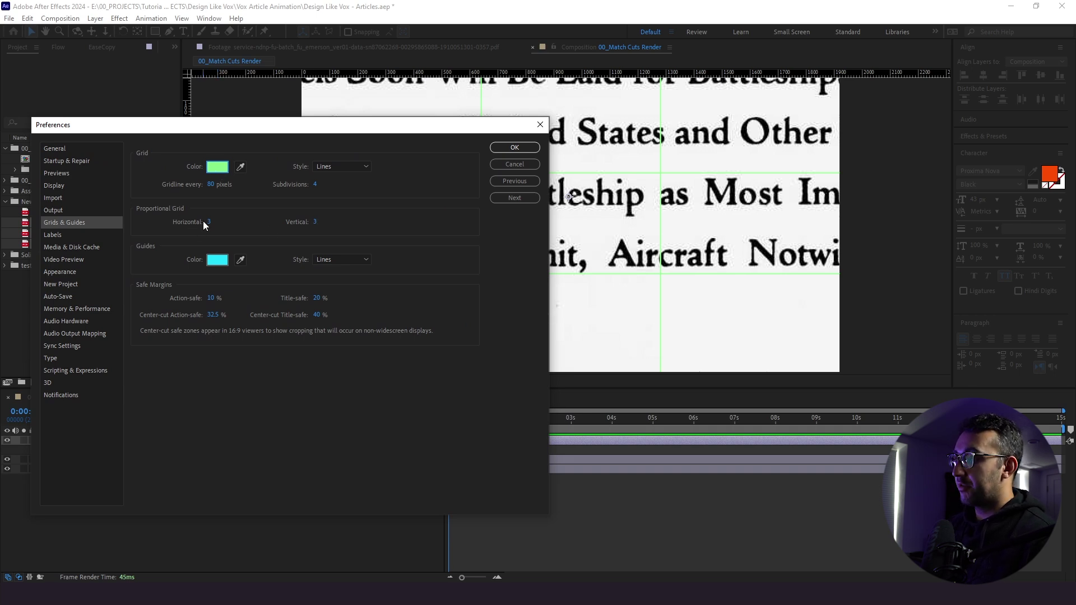
pyautogui.click(492, 148)
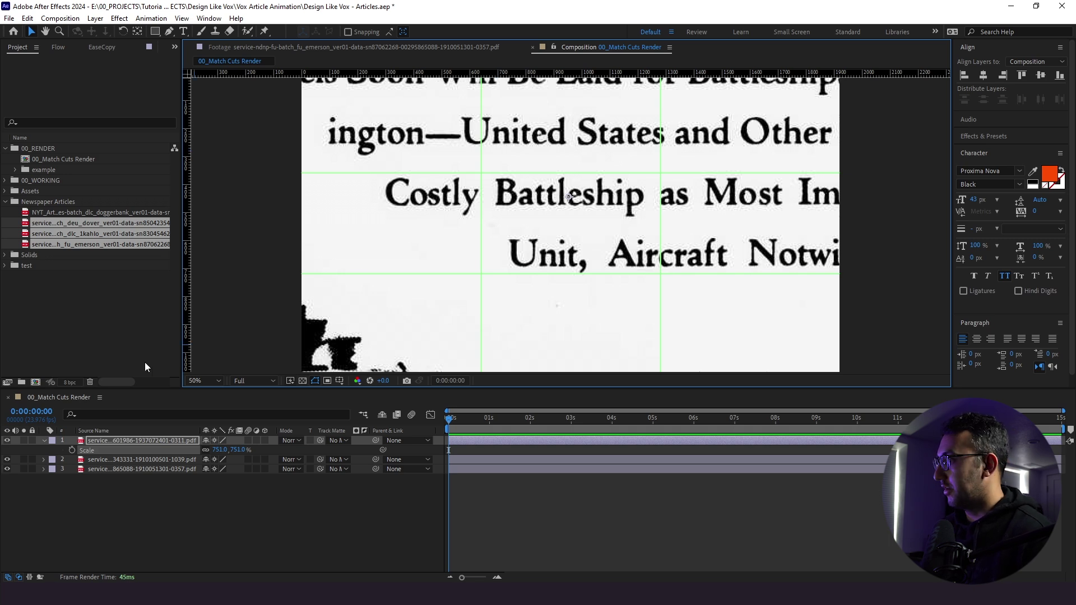
# - Scale the Evening Star layer to 912% and move it so "Battleship" fills the width of the grid's centre cell
pyautogui.moveTo(218, 450); pyautogui.dragTo(286, 430)
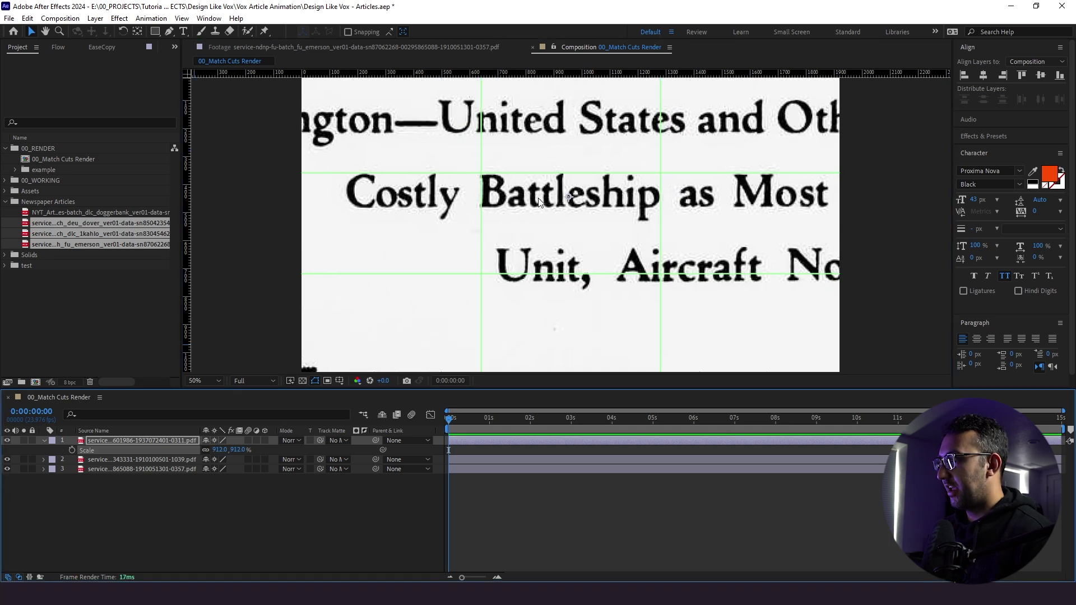
pyautogui.moveTo(537, 198); pyautogui.dragTo(539, 223)
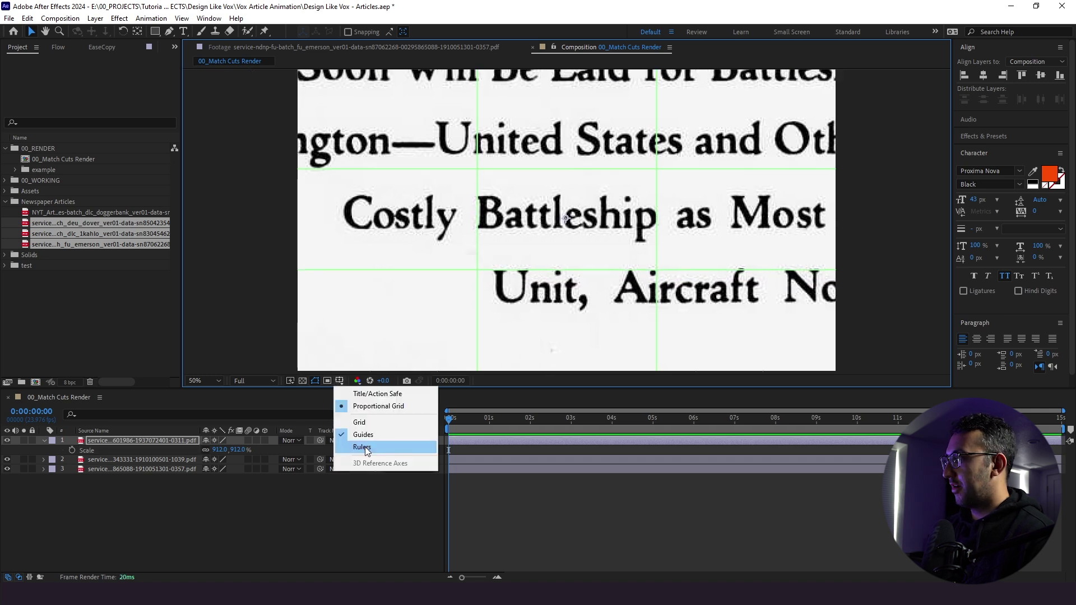
pyautogui.click(366, 447)
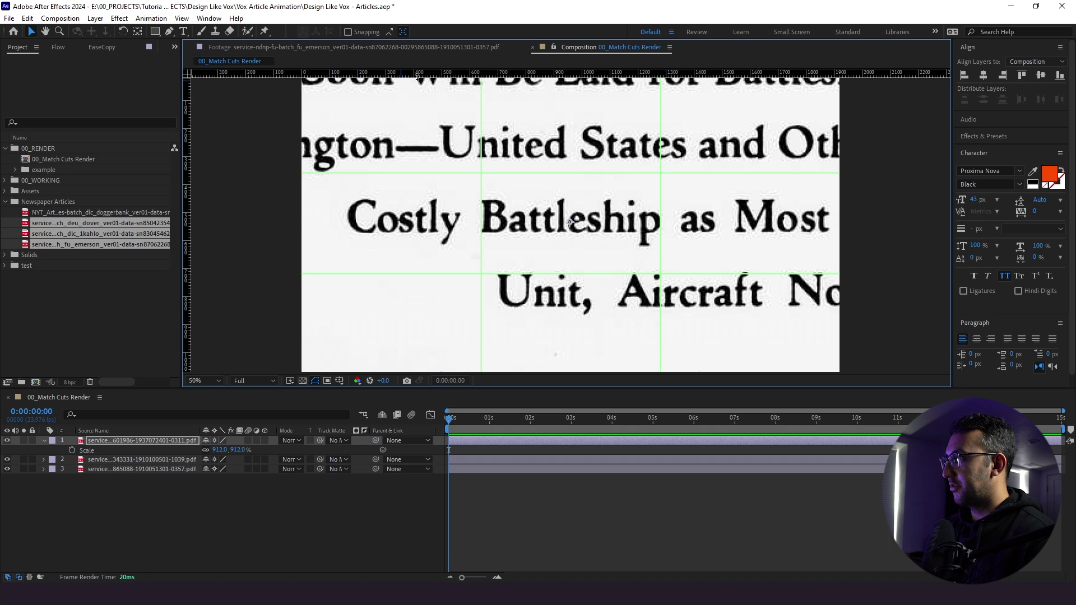
# - Add two horizontal ruler guides, one just above "Battleship" and one along its baseline
pyautogui.click(340, 380)
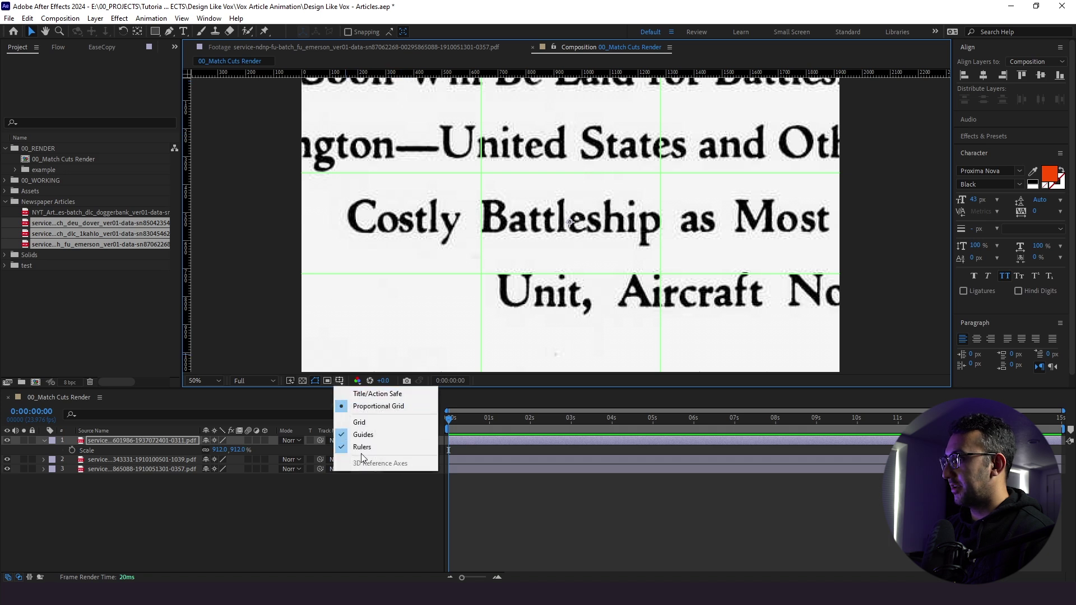
pyautogui.click(452, 122)
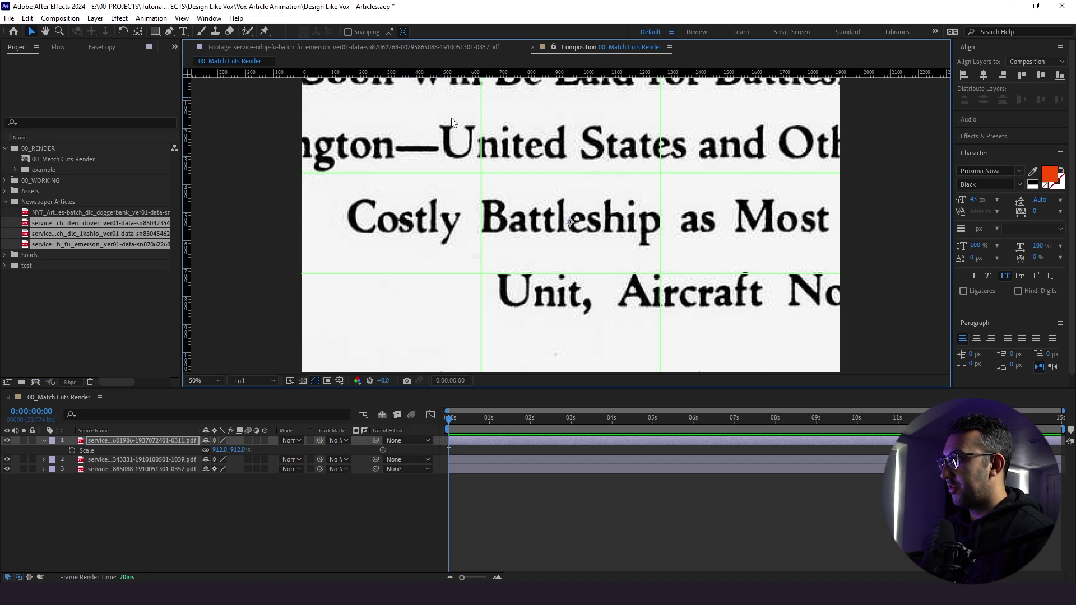
pyautogui.moveTo(415, 75); pyautogui.dragTo(437, 199)
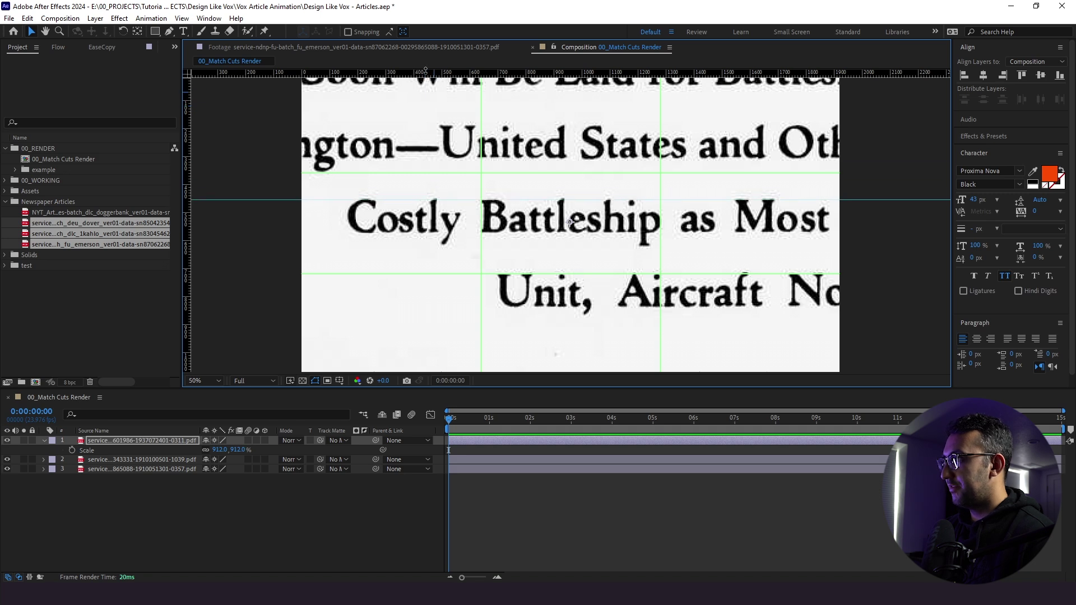
pyautogui.moveTo(426, 71); pyautogui.dragTo(456, 233)
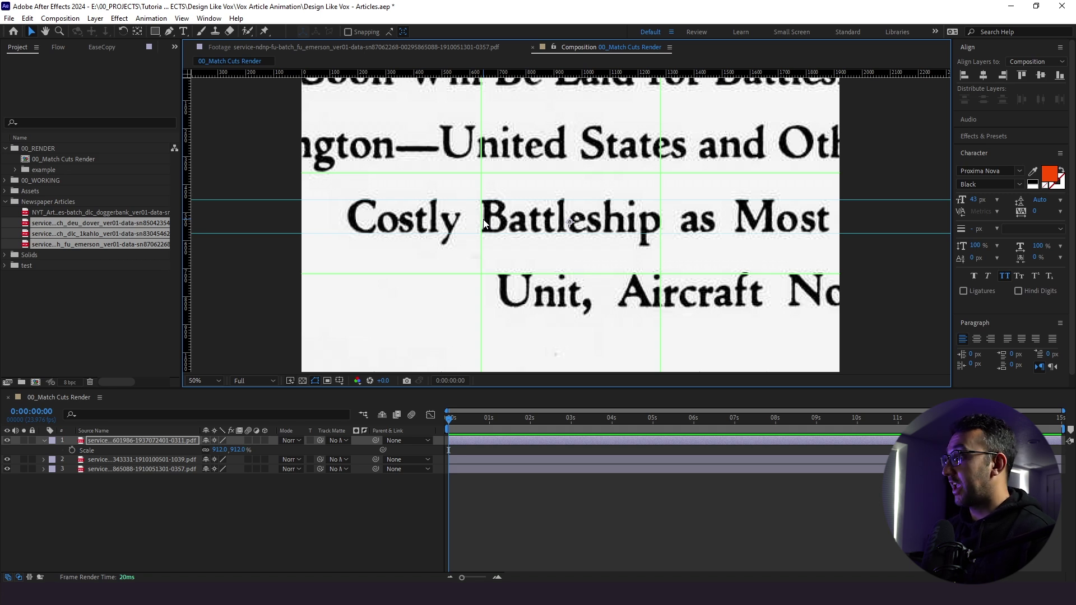
# - Hide the Evening Star layer, scale the Evening Journal layer to 490% and move its headline word "Battleship" between the guides
pyautogui.click(7, 441)
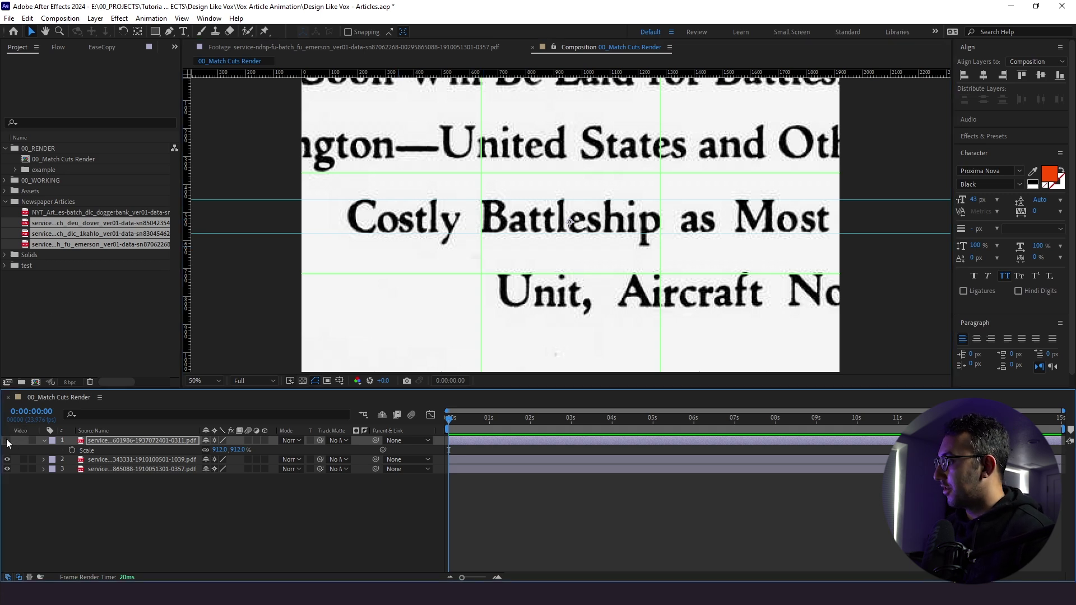
pyautogui.click(106, 461)
pyautogui.press('s')
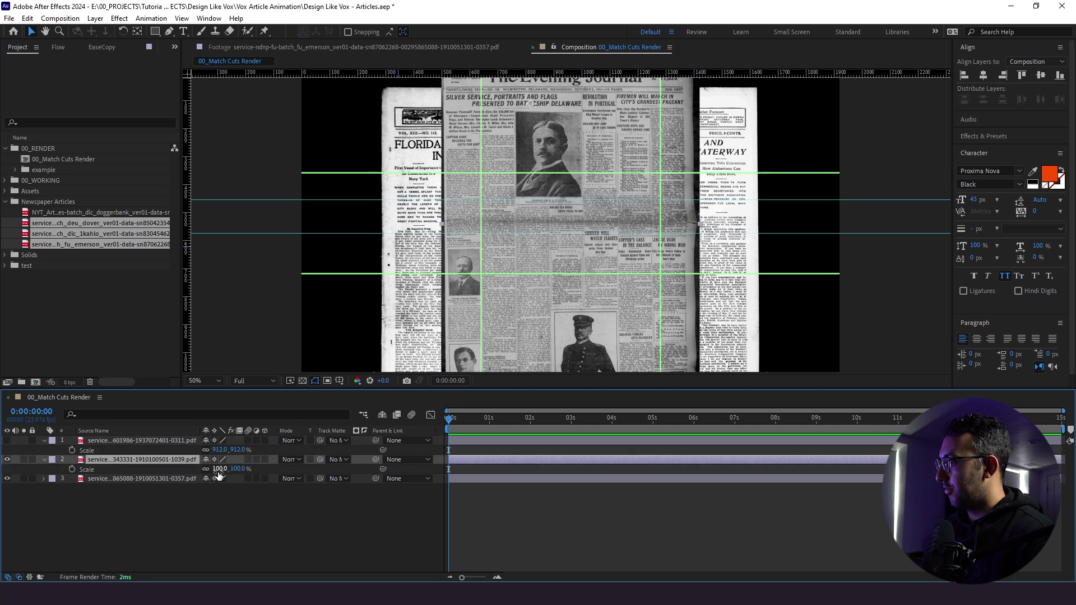
pyautogui.moveTo(220, 470); pyautogui.dragTo(322, 461)
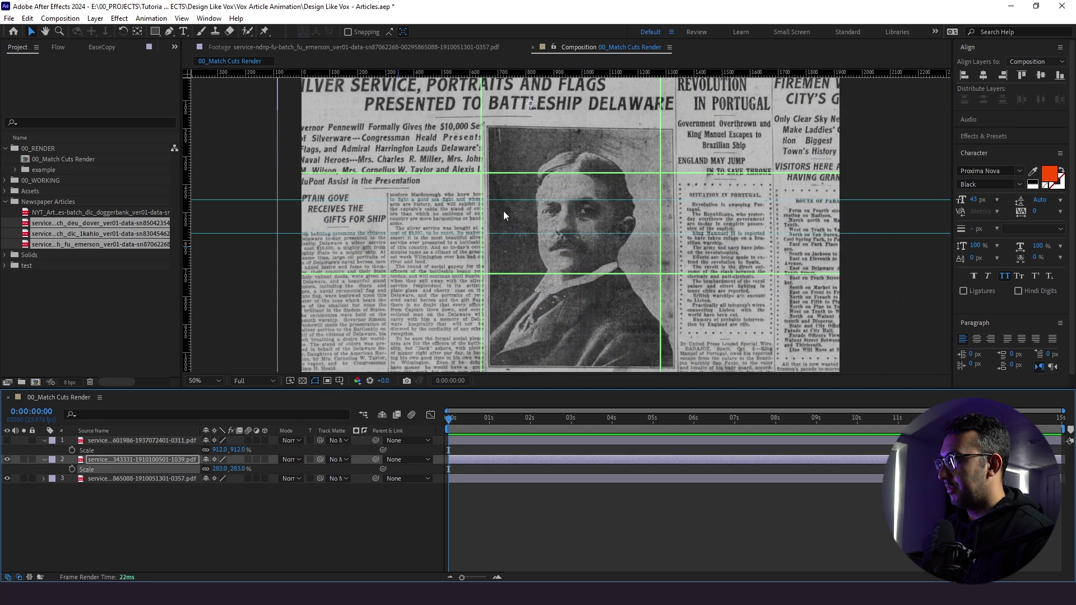
pyautogui.moveTo(504, 214); pyautogui.dragTo(525, 310)
pyautogui.moveTo(218, 469); pyautogui.dragTo(322, 454)
pyautogui.moveTo(504, 216); pyautogui.dragTo(515, 230)
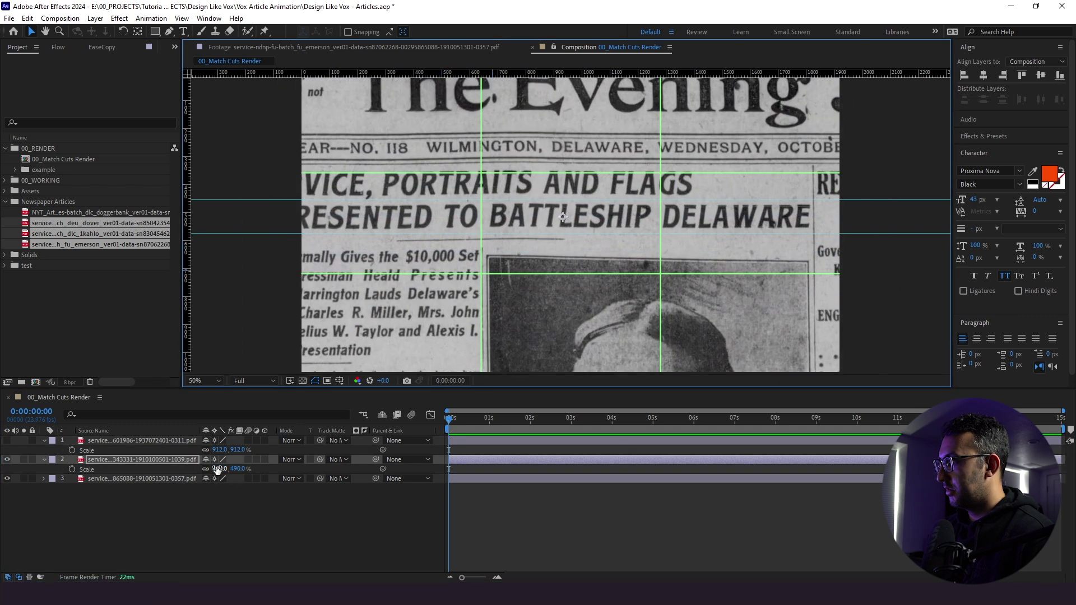
# - Refine the Evening Journal layer's position and scale it to 591% so "Battleship" spans the grid's centre cell
pyautogui.moveTo(218, 469); pyautogui.dragTo(247, 464)
pyautogui.moveTo(505, 214); pyautogui.dragTo(509, 216)
pyautogui.scroll(1, 508, 216)
pyautogui.moveTo(222, 470); pyautogui.dragTo(256, 478)
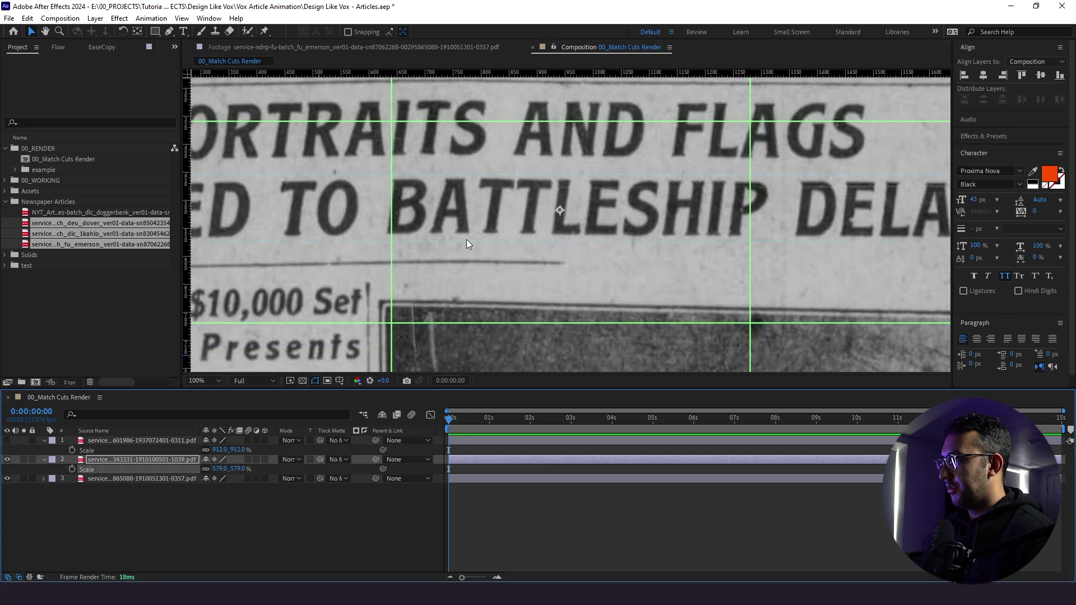
pyautogui.moveTo(470, 225); pyautogui.dragTo(470, 225)
pyautogui.moveTo(216, 469); pyautogui.dragTo(222, 468)
# - Toggle the Evening Star layer's visibility repeatedly to compare how "Battleship" lines up with the Evening Journal headline
pyautogui.click(7, 443)
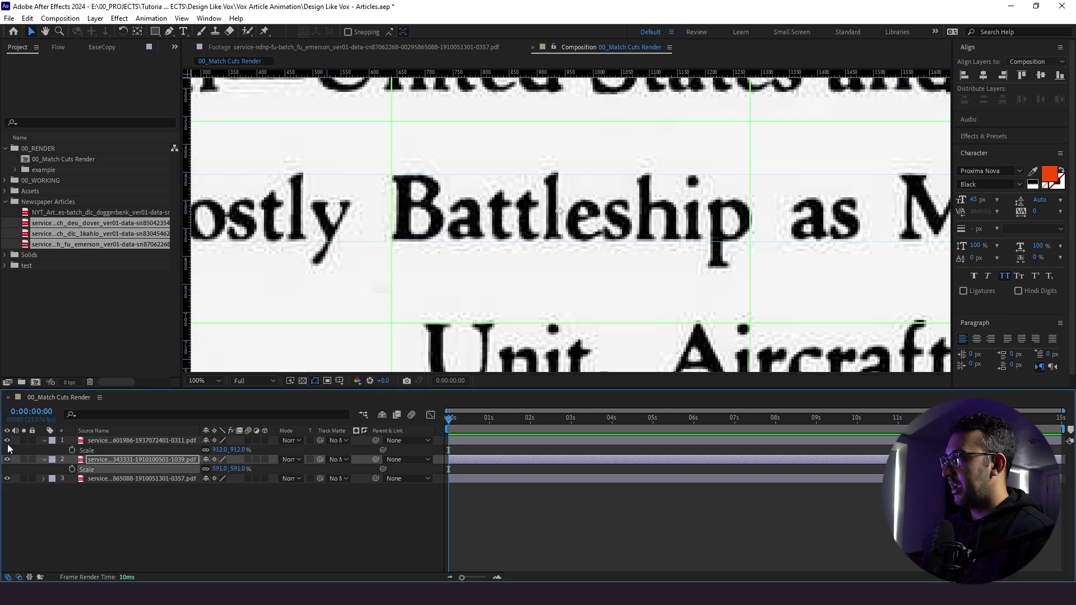
pyautogui.click(8, 443)
pyautogui.click(8, 443)
pyautogui.click(7, 442)
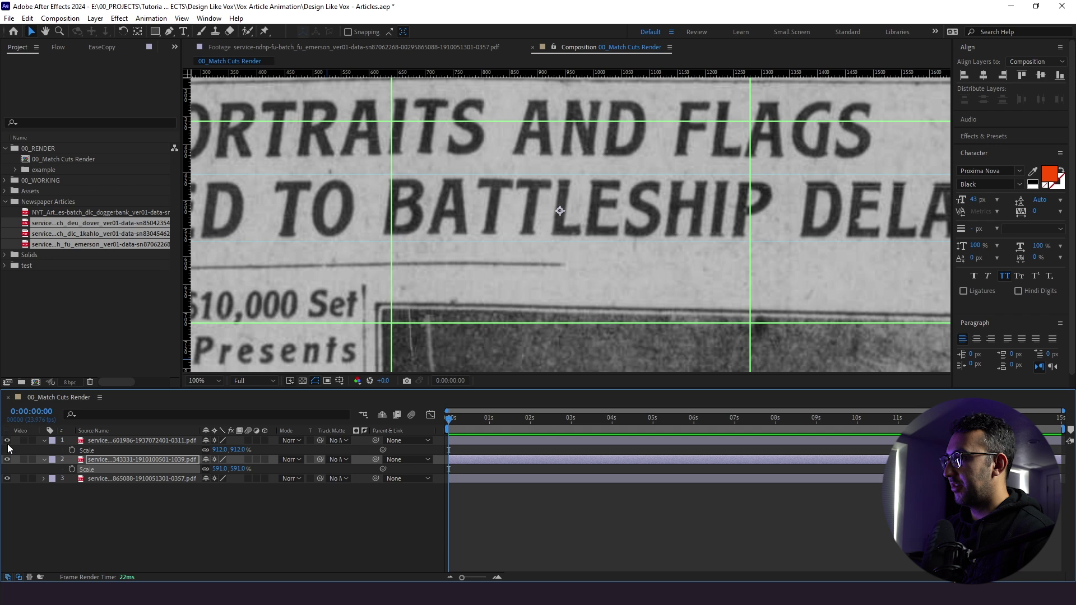
pyautogui.click(7, 442)
pyautogui.click(8, 441)
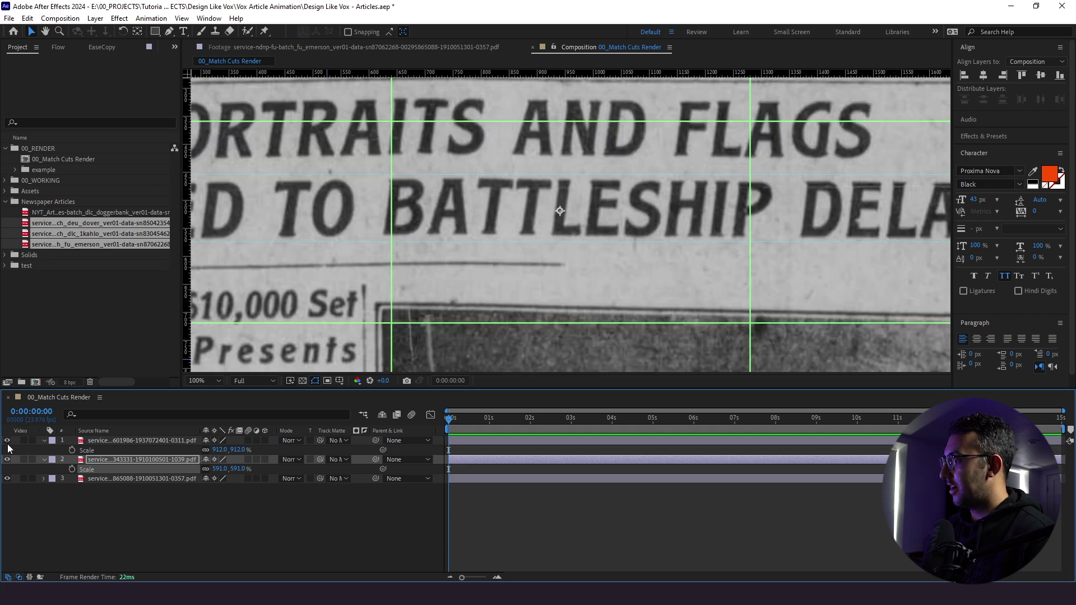
# - Make the Evening Star layer visible and lower its opacity to 49% to overlay it on the Evening Journal layer
pyautogui.click(8, 441)
pyautogui.click(123, 439)
pyautogui.press('t')
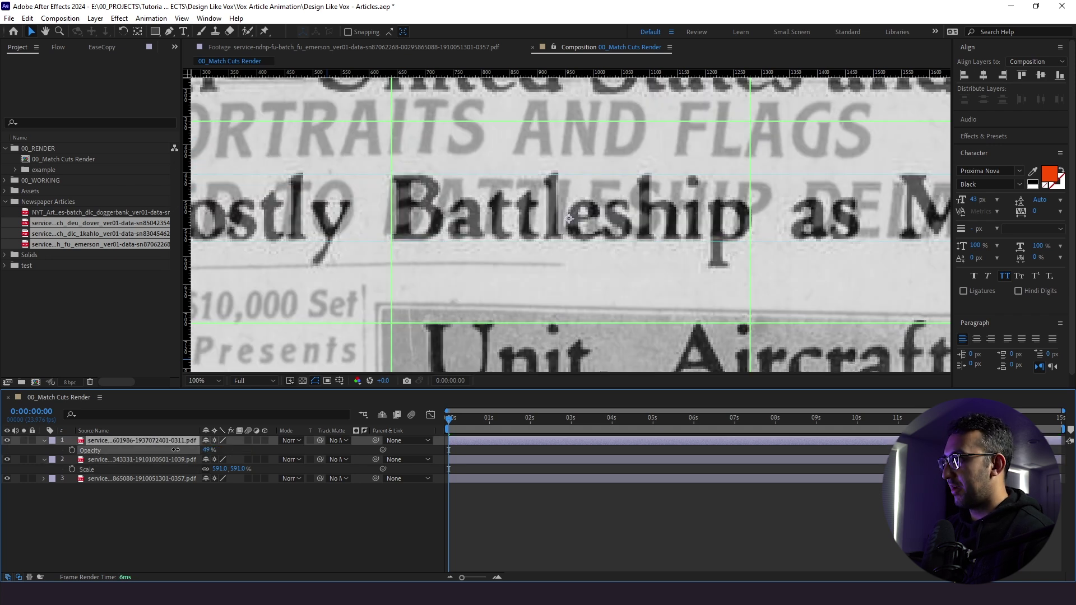
pyautogui.moveTo(209, 449); pyautogui.dragTo(176, 450)
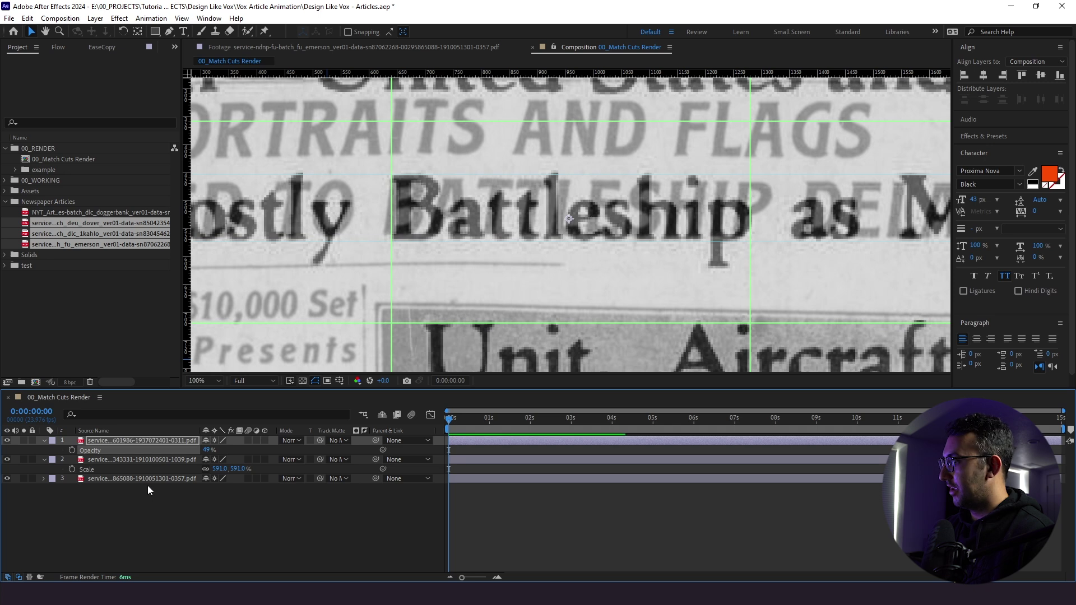
# - Set the Evening Journal layer's rotation to -1° to level its "Battleship" headline
pyautogui.click(130, 459)
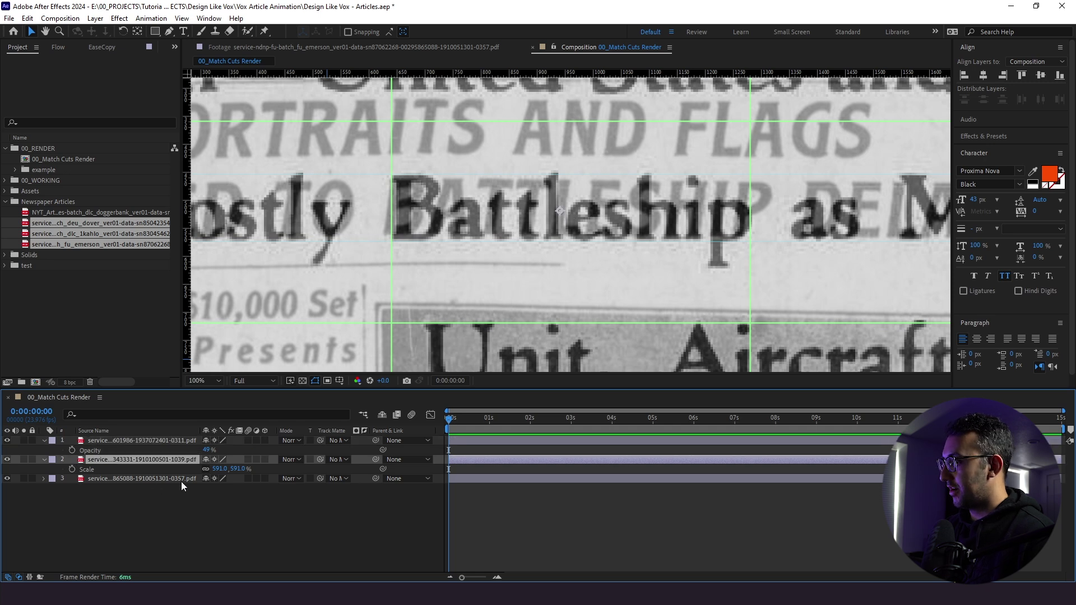
pyautogui.press('r')
pyautogui.click(218, 469)
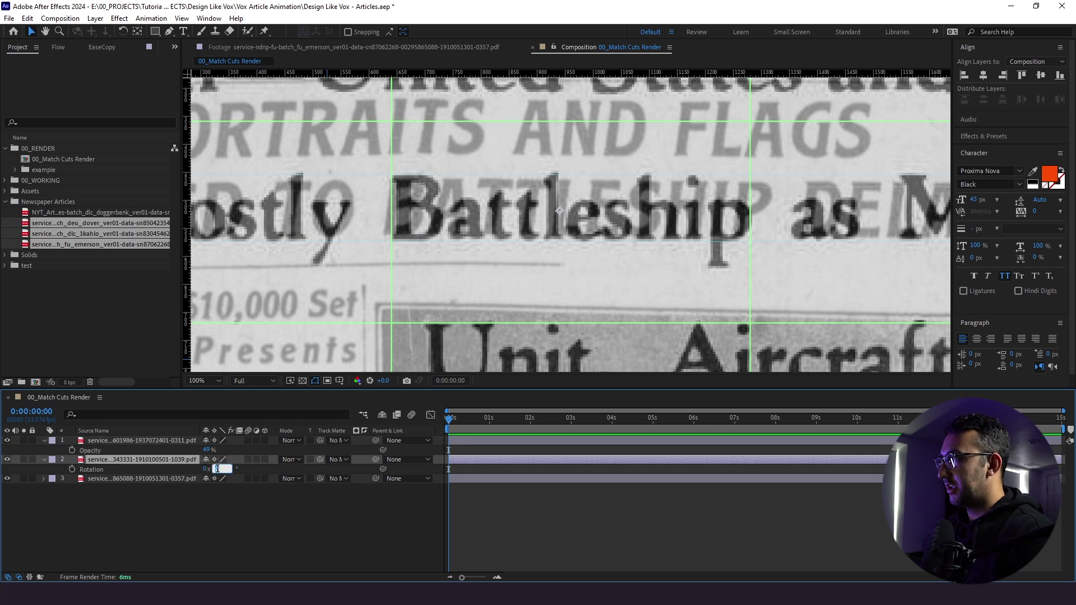
pyautogui.press('Down')
pyautogui.press('Up')
pyautogui.press('Up')
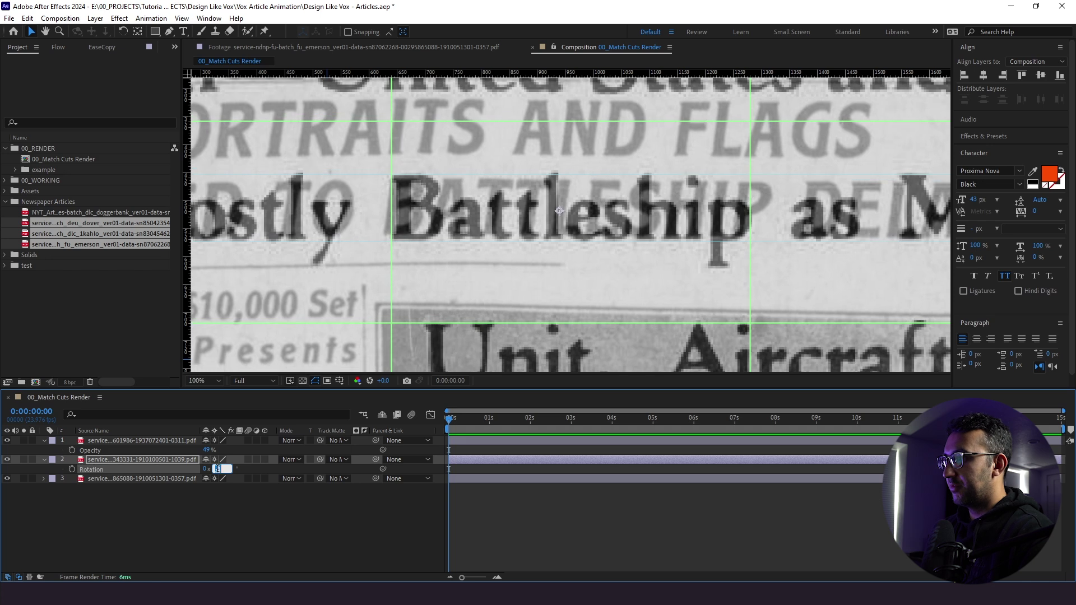
pyautogui.press('Up')
pyautogui.press('Up')
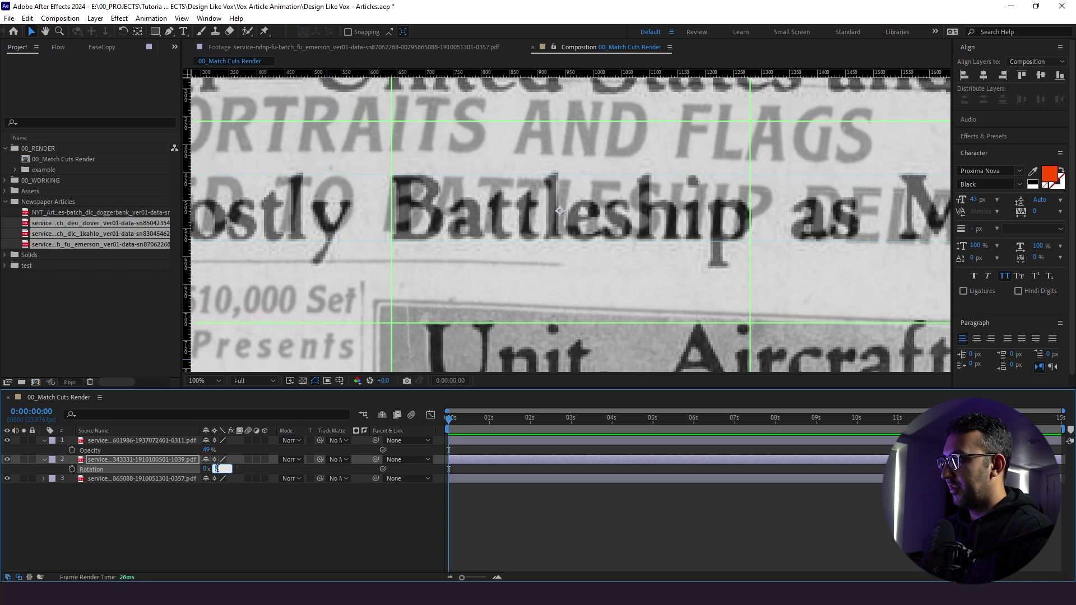
pyautogui.press('Down')
pyautogui.press('Down')
pyautogui.click(146, 500)
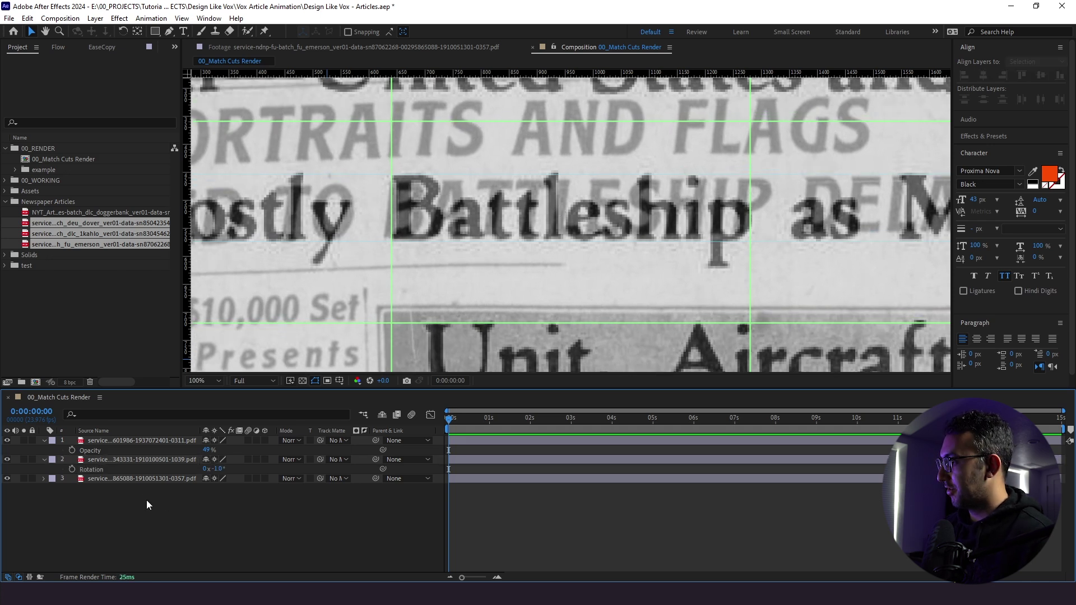
# - Shift the Evening Journal layer horizontally so the start of "BATTLESHIP" overlaps the Evening Star's "Battleship"
pyautogui.click(140, 461)
pyautogui.press('Left')
pyautogui.press('Left')
pyautogui.press('Left')
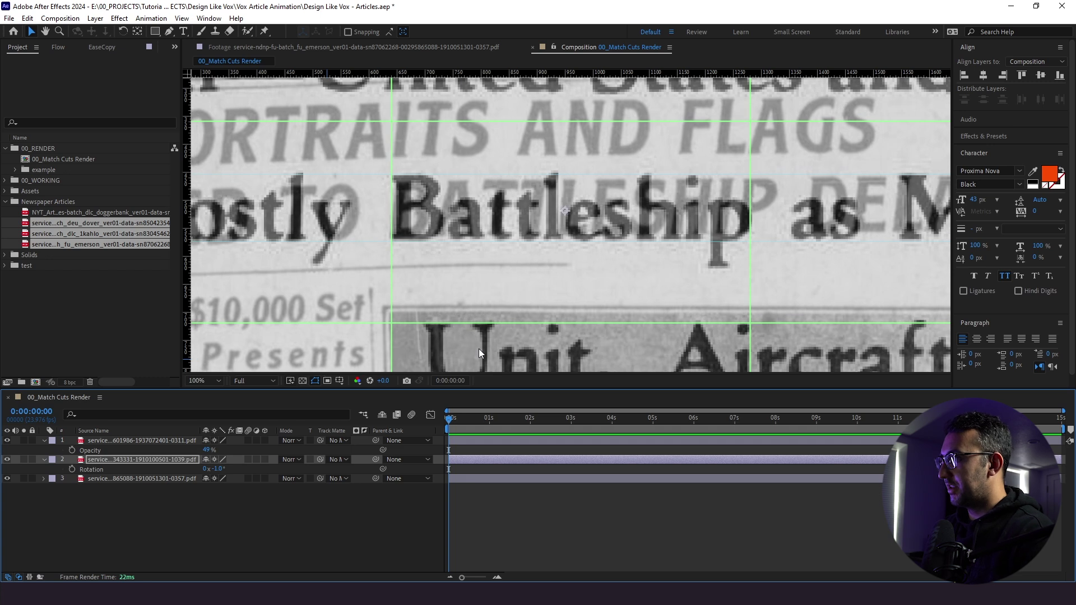
pyautogui.press('Left')
pyautogui.press('Left')
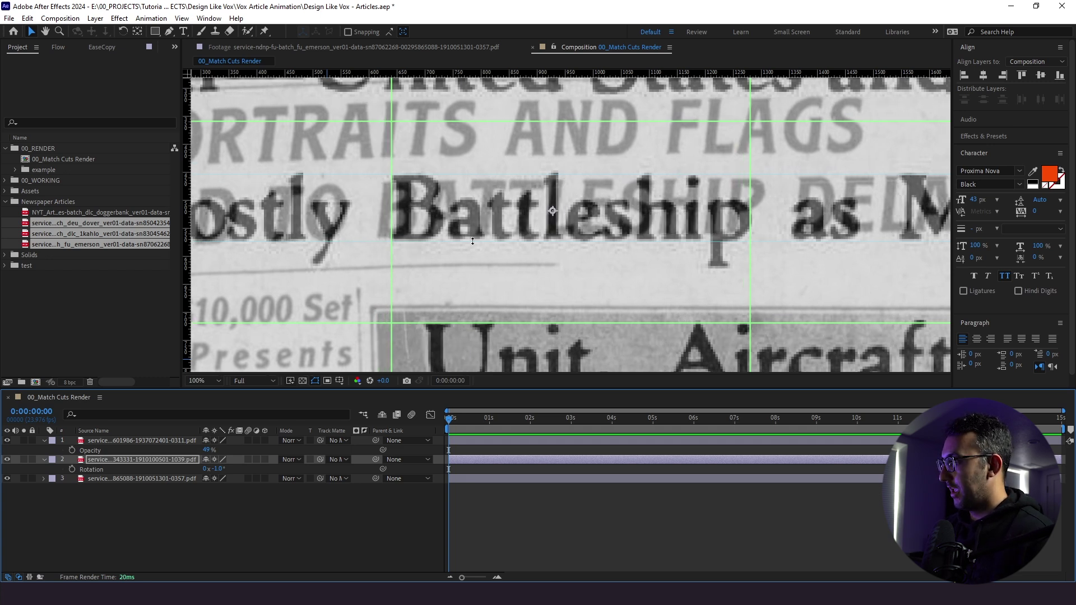
pyautogui.moveTo(464, 278); pyautogui.dragTo(475, 284)
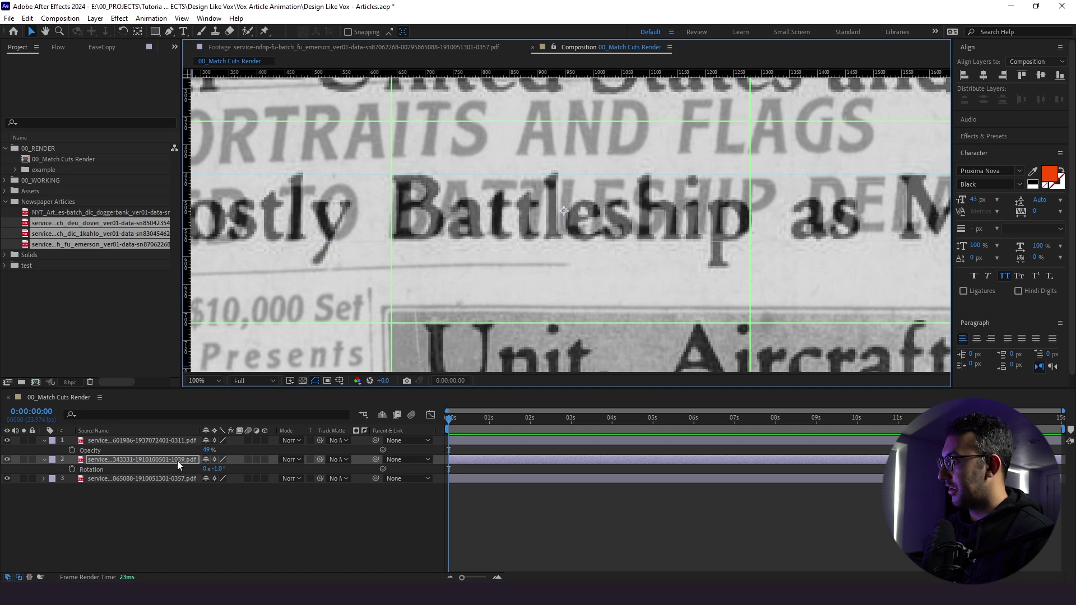
# - Scale the Evening Journal layer to 553% and reposition it so "BATTLESHIP" fits between the grid's vertical lines
pyautogui.press('s')
pyautogui.moveTo(221, 469); pyautogui.dragTo(196, 472)
pyautogui.moveTo(431, 304); pyautogui.dragTo(425, 304)
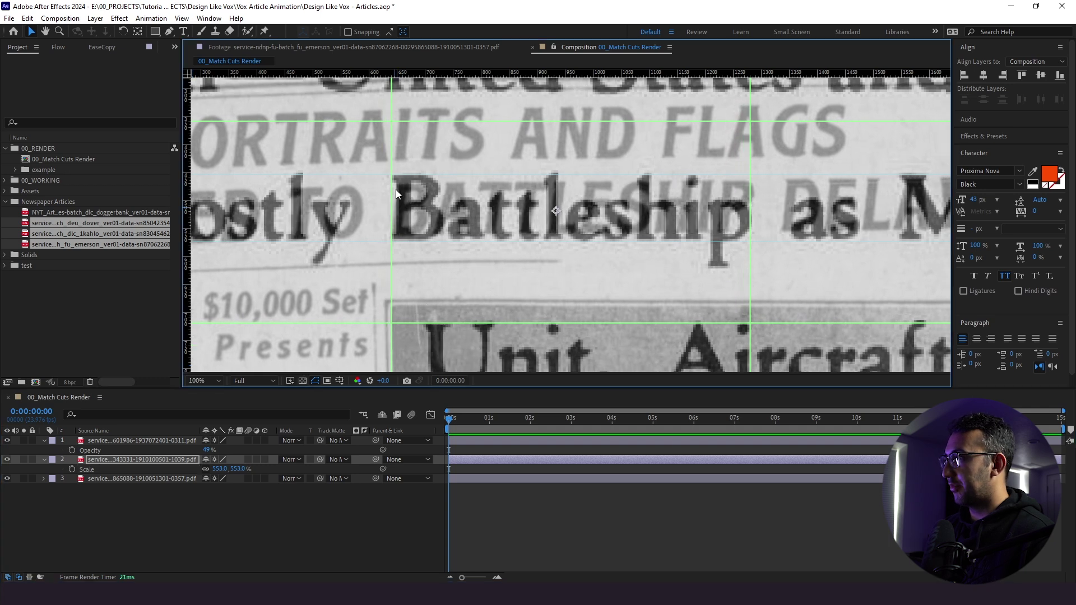
# - Restore the Evening Star layer's opacity to 100% and toggle its visibility to compare the two aligned headlines
pyautogui.click(130, 443)
pyautogui.moveTo(208, 451); pyautogui.dragTo(246, 453)
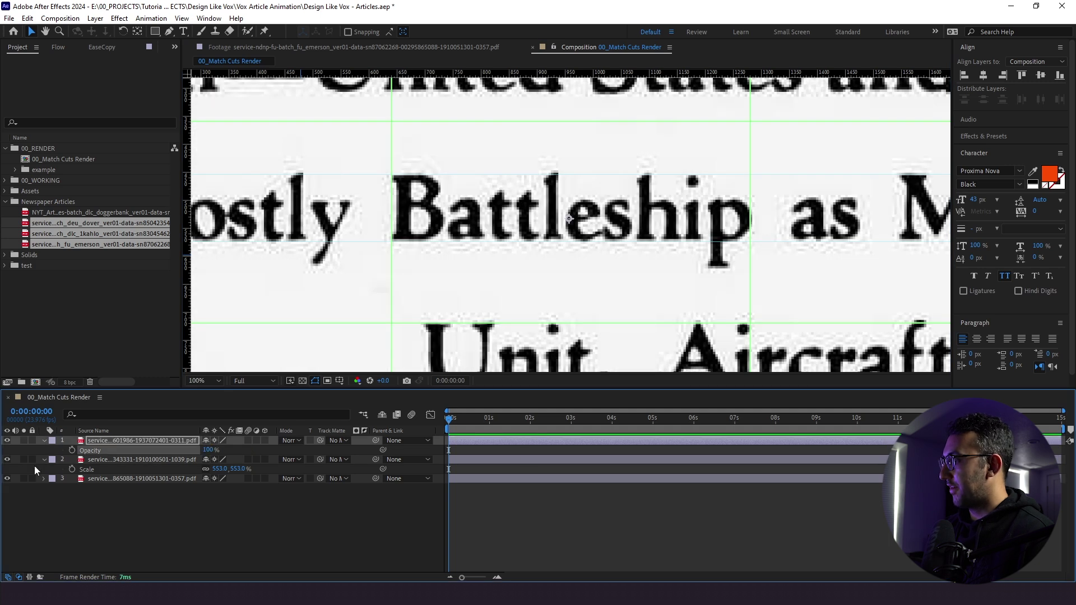
pyautogui.click(7, 440)
pyautogui.click(7, 439)
pyautogui.click(7, 440)
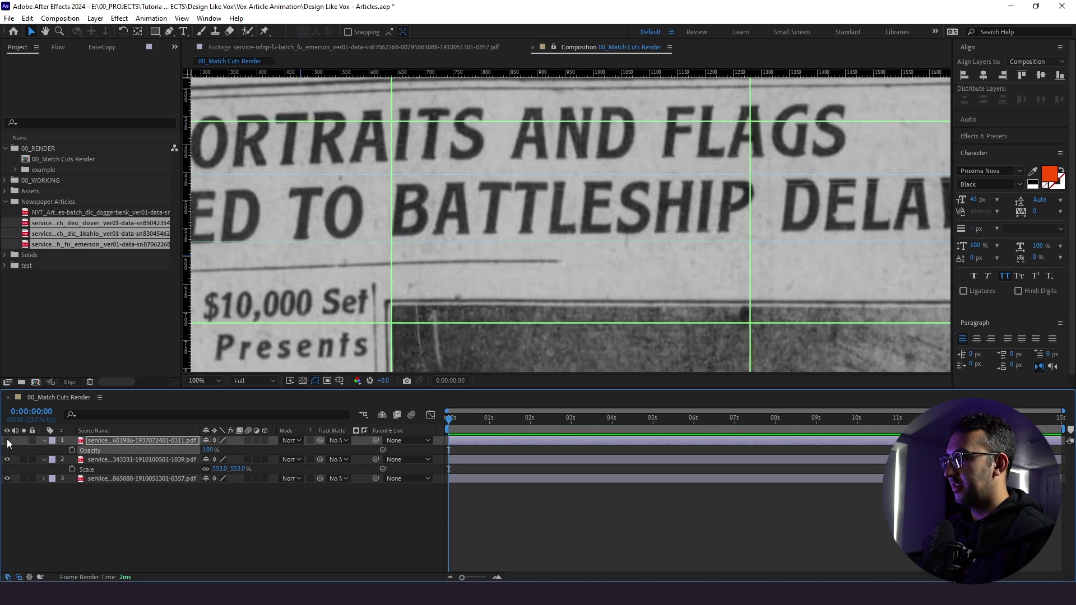
pyautogui.click(7, 440)
pyautogui.click(6, 440)
pyautogui.click(6, 439)
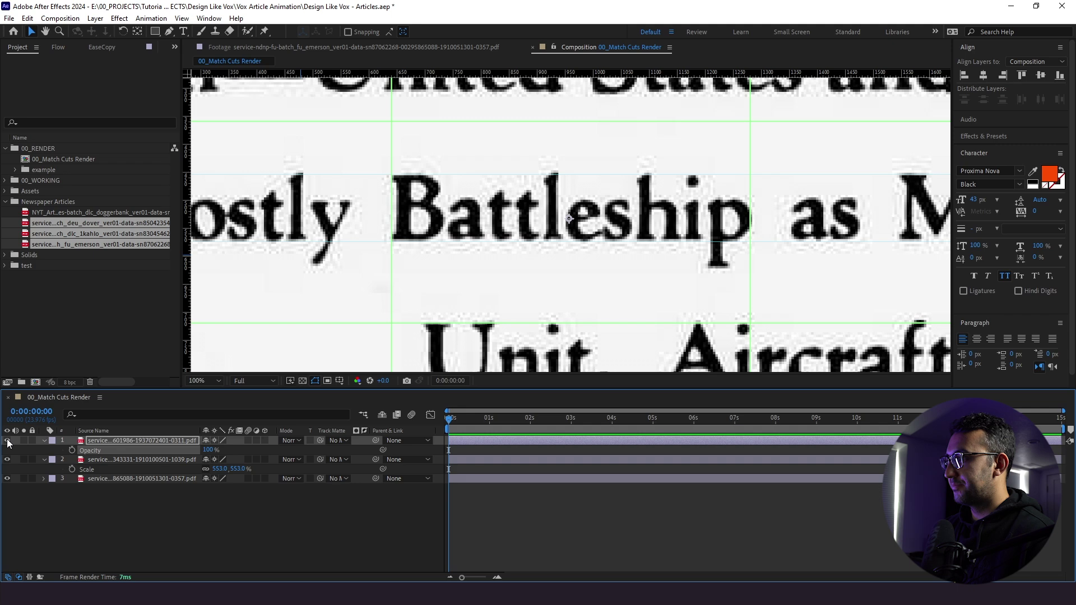
# - Hide the two upper article layers, scale the Pensacola Journal layer to 261% and align its "BATTLESHIP" with the guides
pyautogui.moveTo(7, 440); pyautogui.dragTo(5, 465)
pyautogui.click(129, 479)
pyautogui.press('s')
pyautogui.moveTo(219, 488); pyautogui.dragTo(411, 488)
pyautogui.moveTo(446, 286); pyautogui.dragTo(447, 209)
pyautogui.moveTo(220, 488); pyautogui.dragTo(185, 489)
pyautogui.scroll(-1, 448, 224)
pyautogui.moveTo(448, 174); pyautogui.dragTo(477, 300)
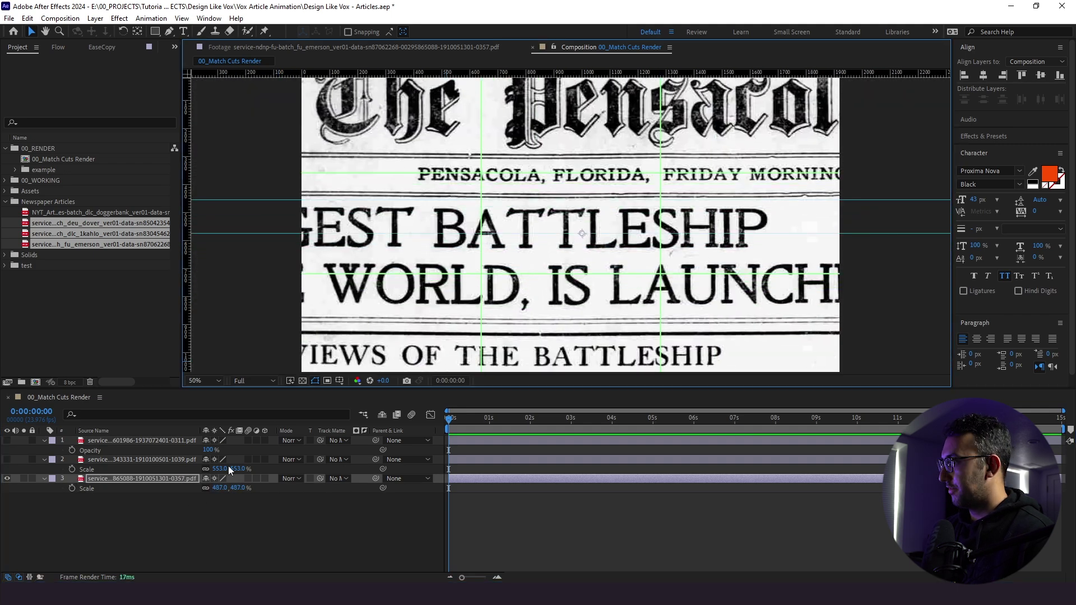
pyautogui.scroll(1, 448, 303)
pyautogui.moveTo(220, 489)
pyautogui.mouseDown()
pyautogui.moveTo(171, 488)
pyautogui.moveTo(217, 489)
pyautogui.moveTo(207, 489)
pyautogui.mouseUp()
# - Make the Evening Journal and Evening Star layers visible again above the Pensacola Journal layer
pyautogui.click(7, 478)
pyautogui.click(8, 479)
pyautogui.click(7, 460)
pyautogui.click(7, 460)
pyautogui.click(7, 441)
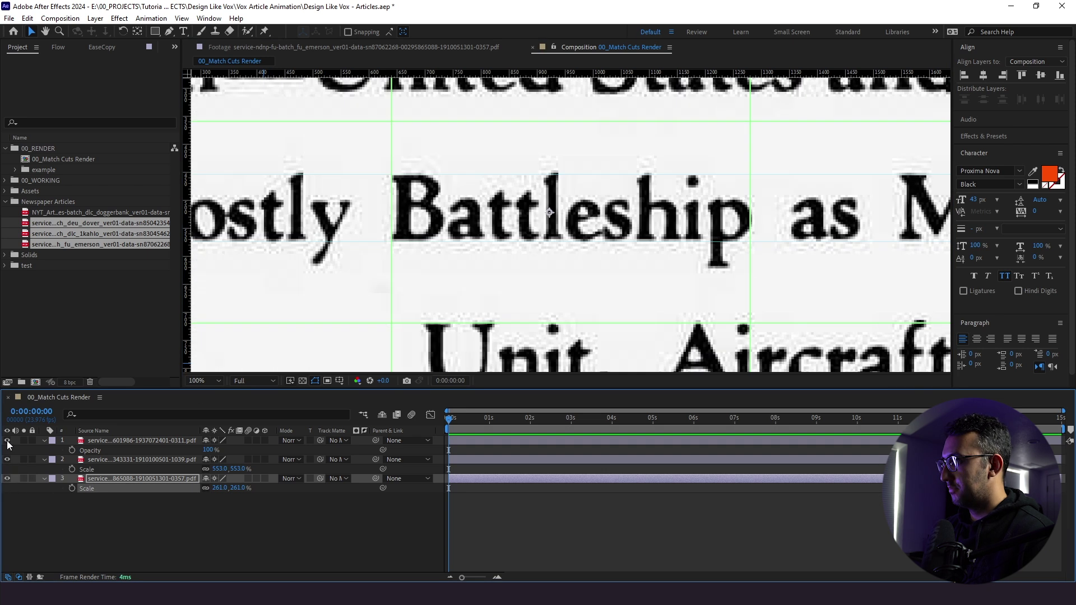
# - Toggle the article layers' visibility to compare the position and size of "Battleship" across all three newspapers
pyautogui.click(8, 441)
pyautogui.click(7, 460)
pyautogui.click(8, 479)
pyautogui.click(7, 479)
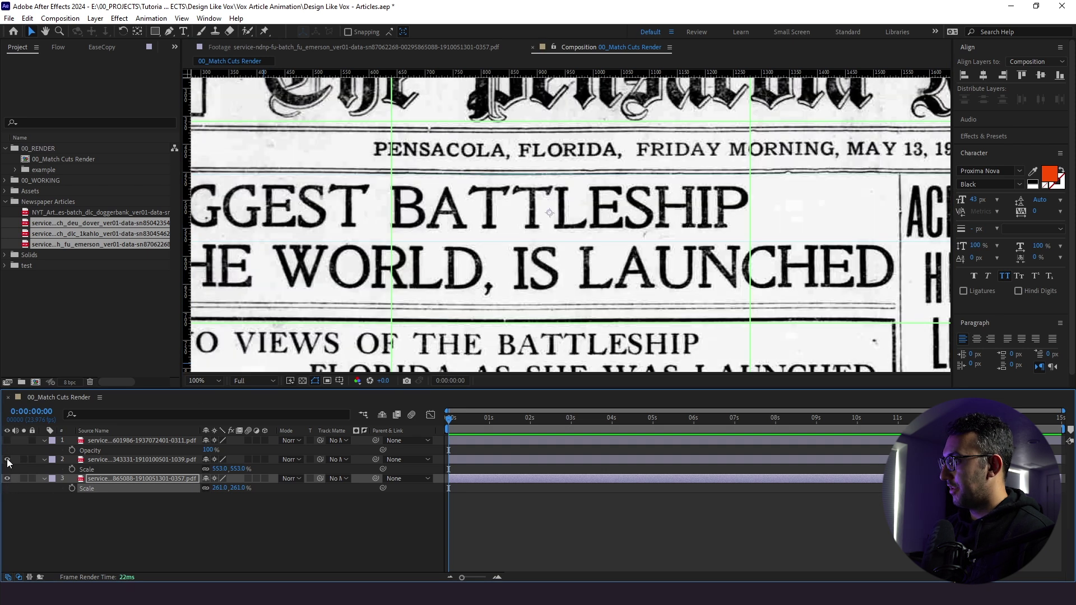
pyautogui.click(8, 460)
pyautogui.click(7, 441)
pyautogui.click(6, 441)
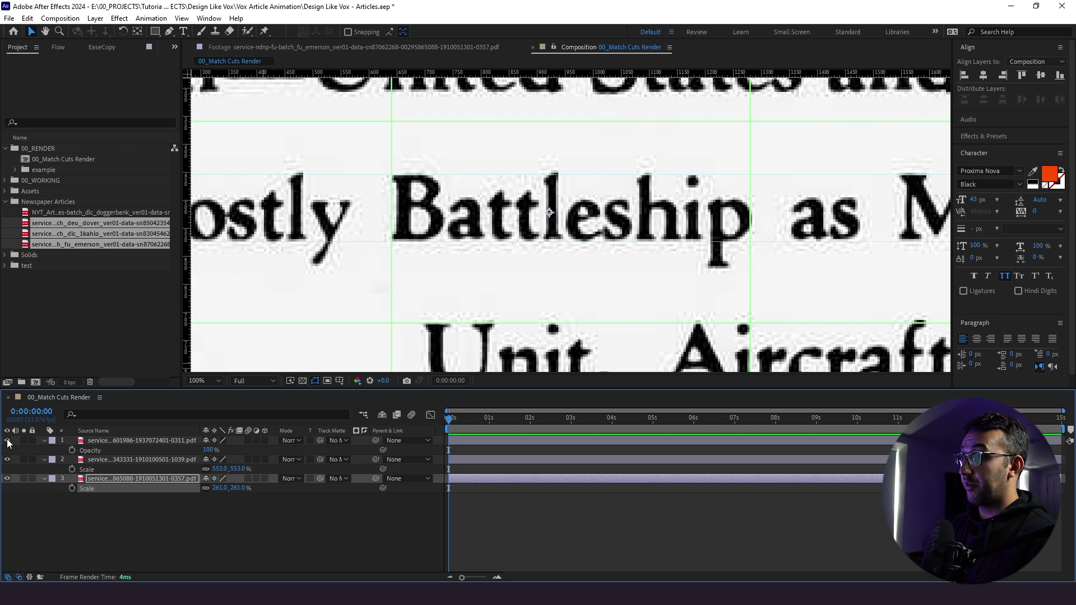
pyautogui.press(',')
pyautogui.press(',')
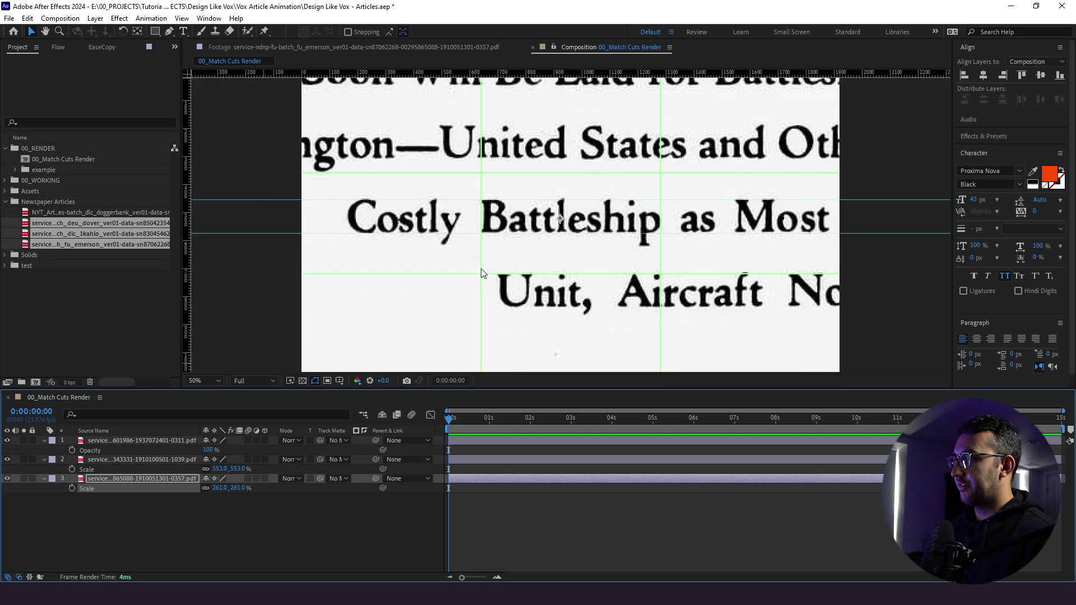
pyautogui.click(6, 459)
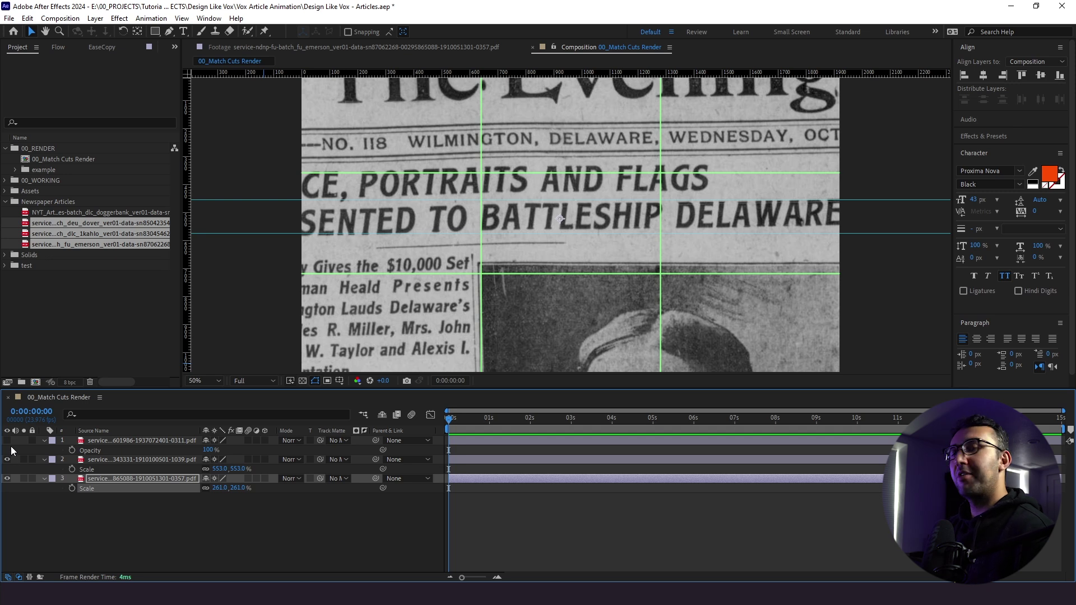
pyautogui.click(7, 440)
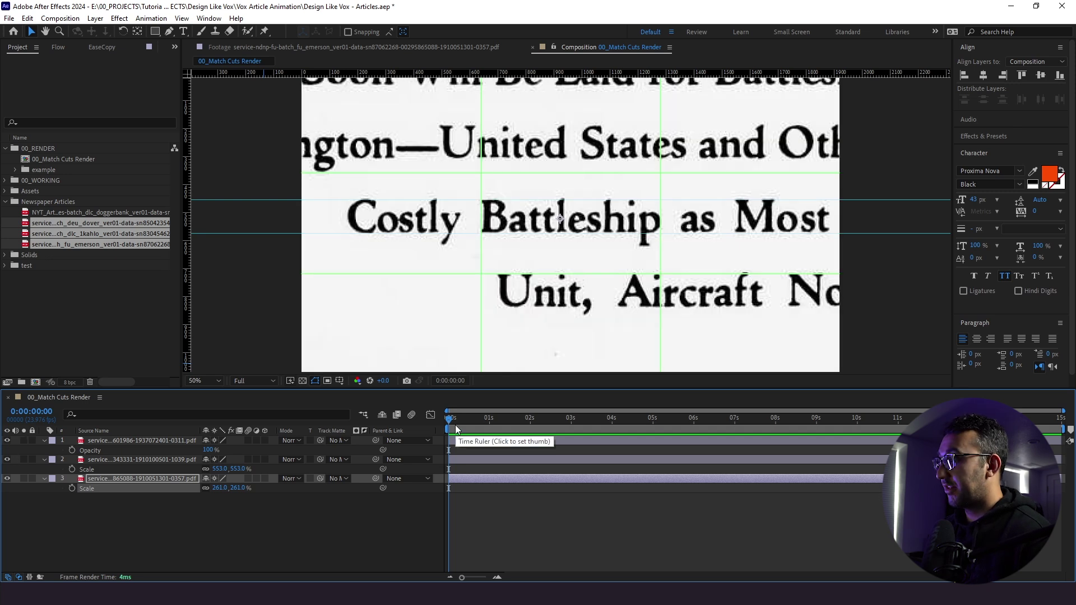
# - Trim the ends of all three article layers to frame 8
pyautogui.click(555, 420)
pyautogui.moveTo(564, 426); pyautogui.dragTo(650, 431)
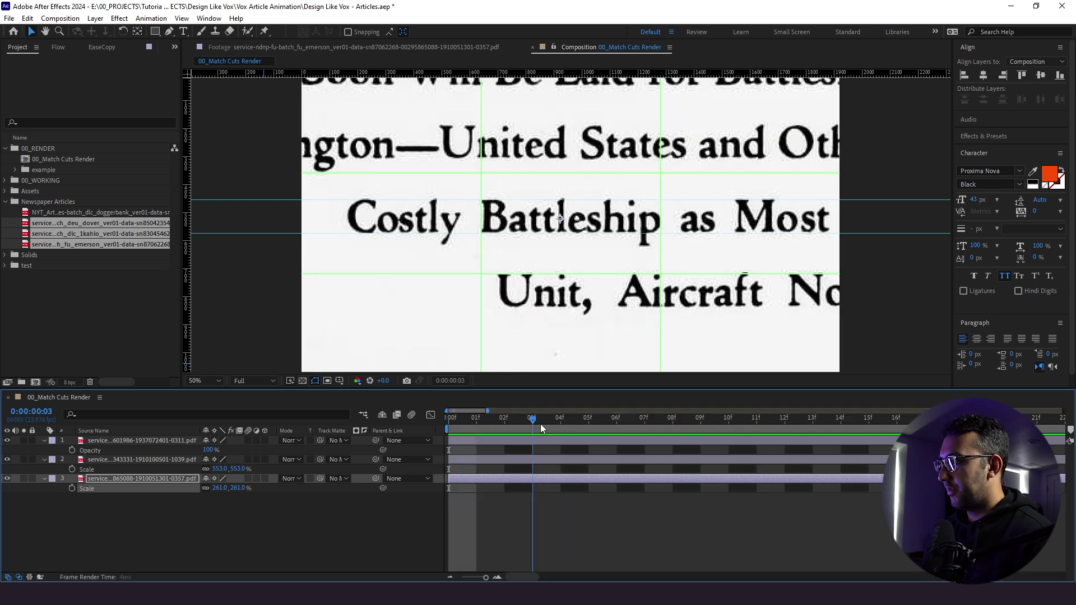
pyautogui.moveTo(540, 424); pyautogui.dragTo(666, 426)
pyautogui.click(664, 436)
pyautogui.keyDown('shift'); pyautogui.click(664, 480); pyautogui.keyUp('shift')
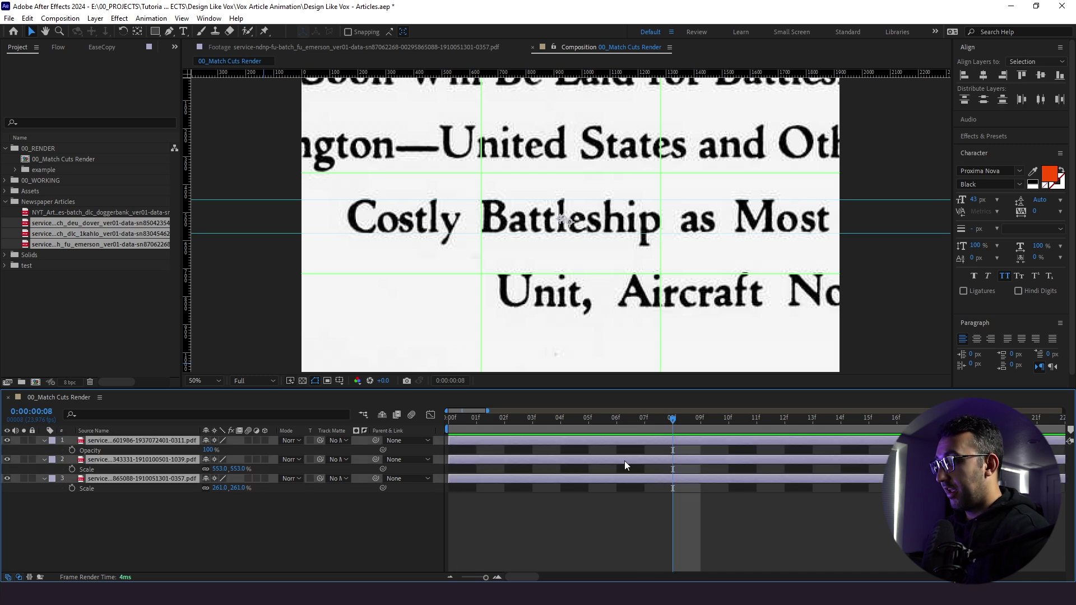
pyautogui.hotkey('alt', ']')
pyautogui.moveTo(699, 441); pyautogui.dragTo(680, 443)
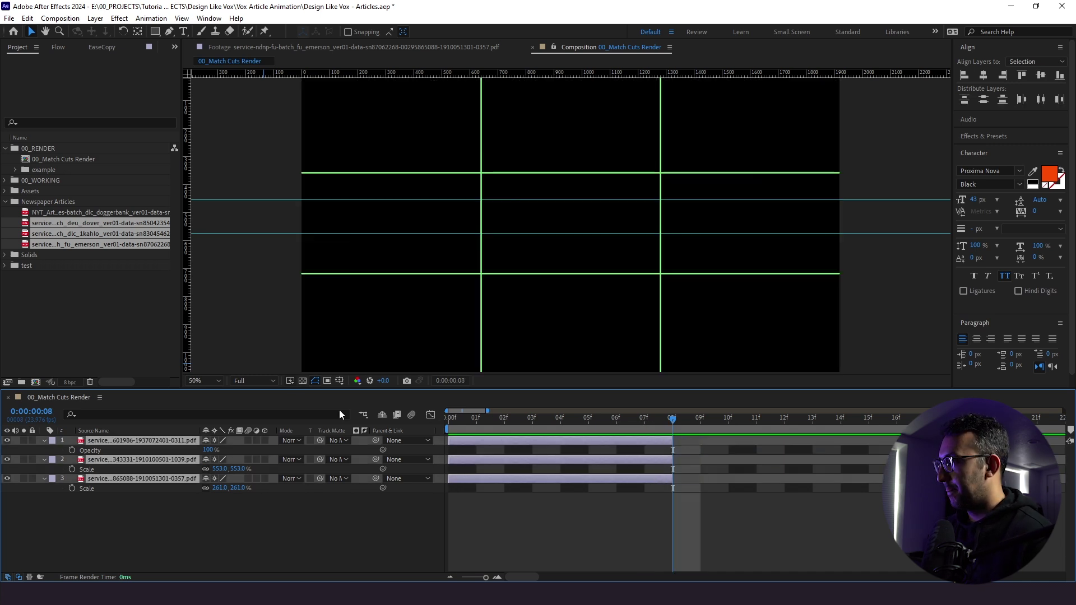
# - Fit the composition in the viewer, return to the first frame and sequence the three trimmed layers end to end
pyautogui.click(203, 381)
pyautogui.click(211, 178)
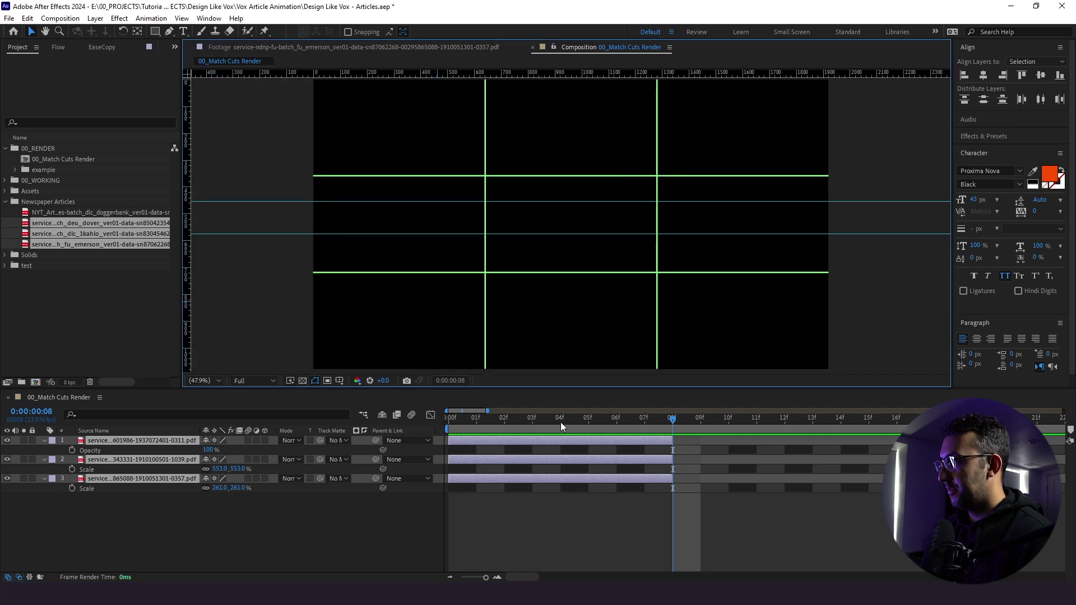
pyautogui.moveTo(560, 422); pyautogui.dragTo(396, 445)
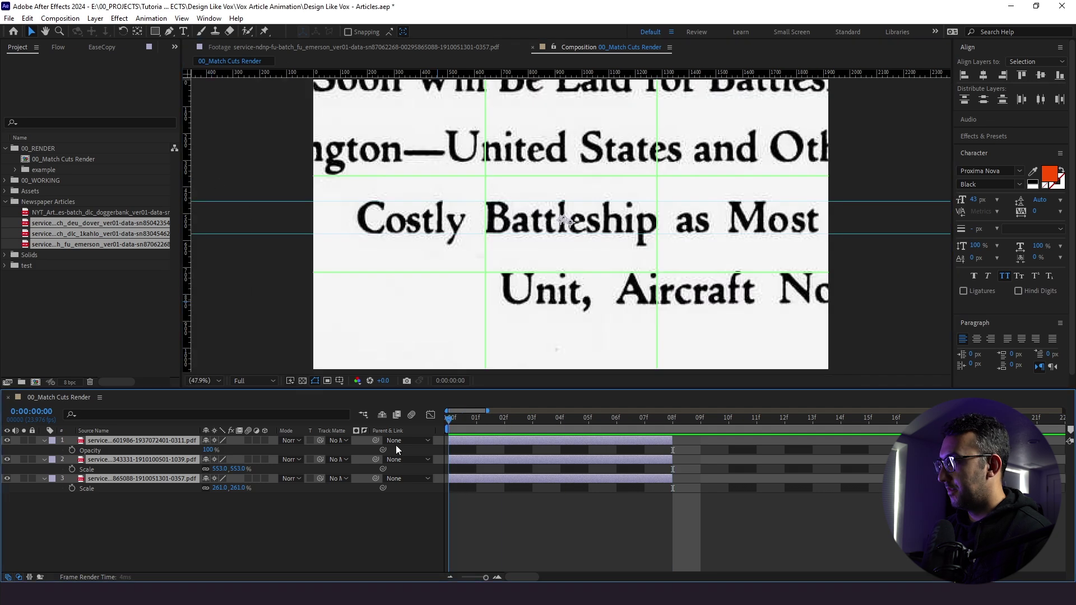
pyautogui.rightClick(132, 460)
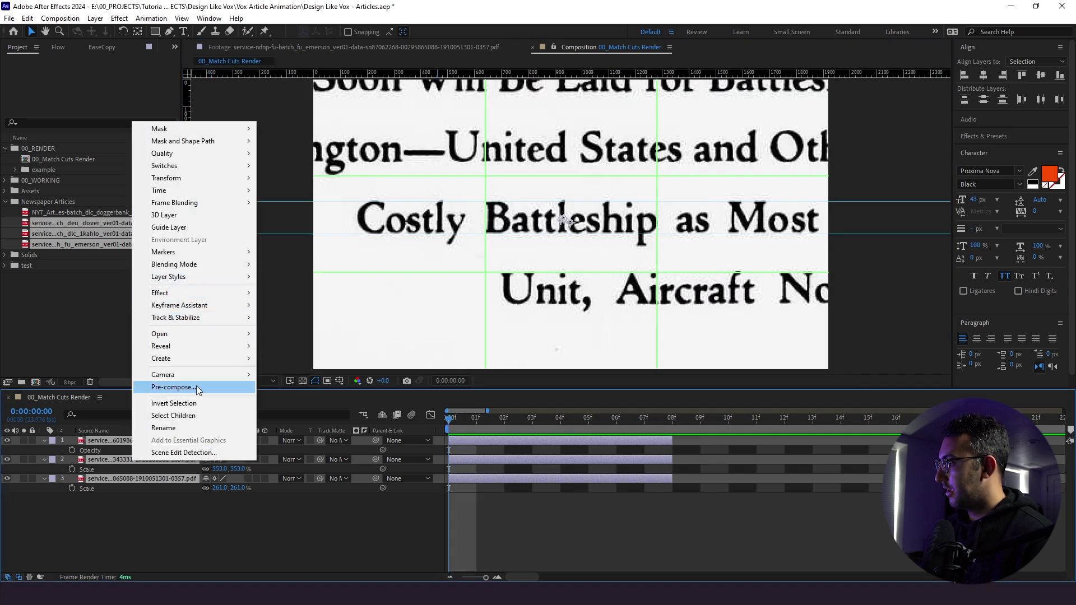
pyautogui.moveTo(199, 306)
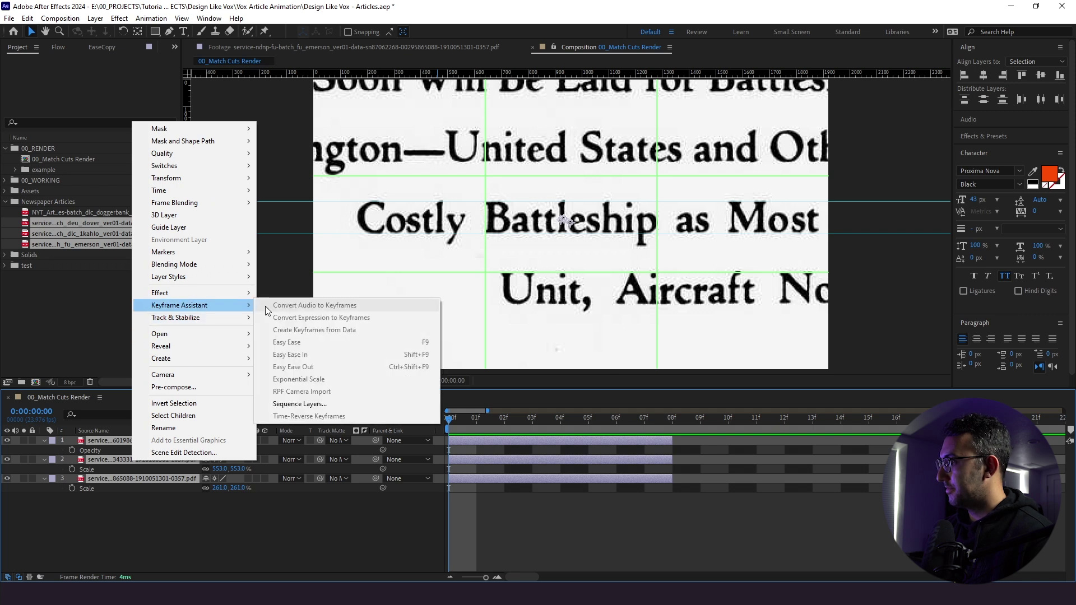
pyautogui.click(300, 404)
pyautogui.click(646, 364)
pyautogui.click(628, 520)
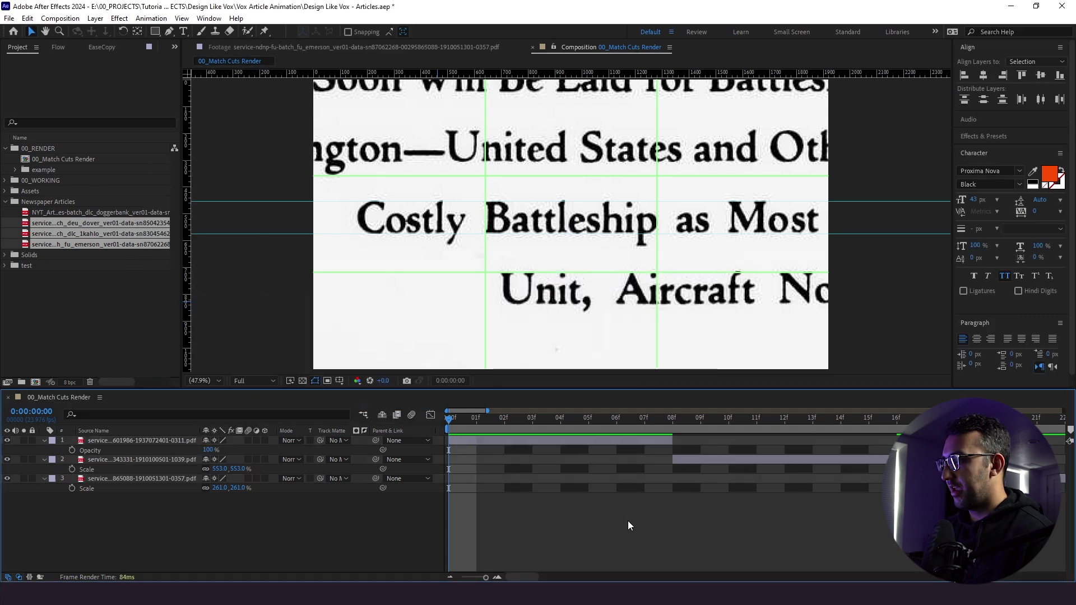
# - Shorten the work area to end at about 1 second, just after the last article layer, and preview the match cuts
pyautogui.click(450, 577)
pyautogui.click(450, 578)
pyautogui.click(450, 578)
pyautogui.click(449, 577)
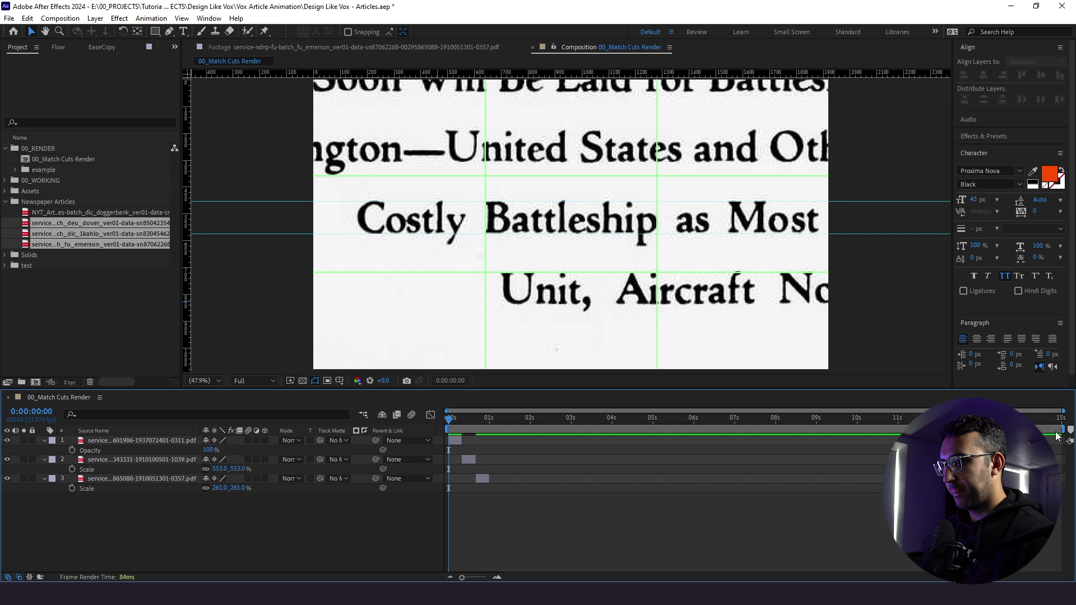
pyautogui.click(1059, 431)
pyautogui.moveTo(1067, 429); pyautogui.dragTo(498, 460)
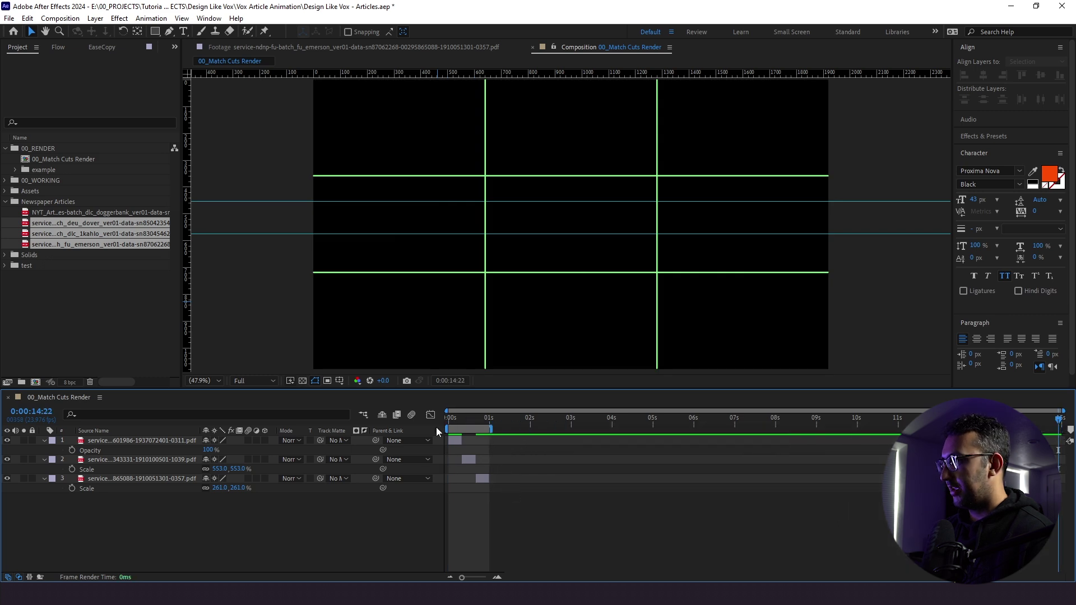
pyautogui.press('space')
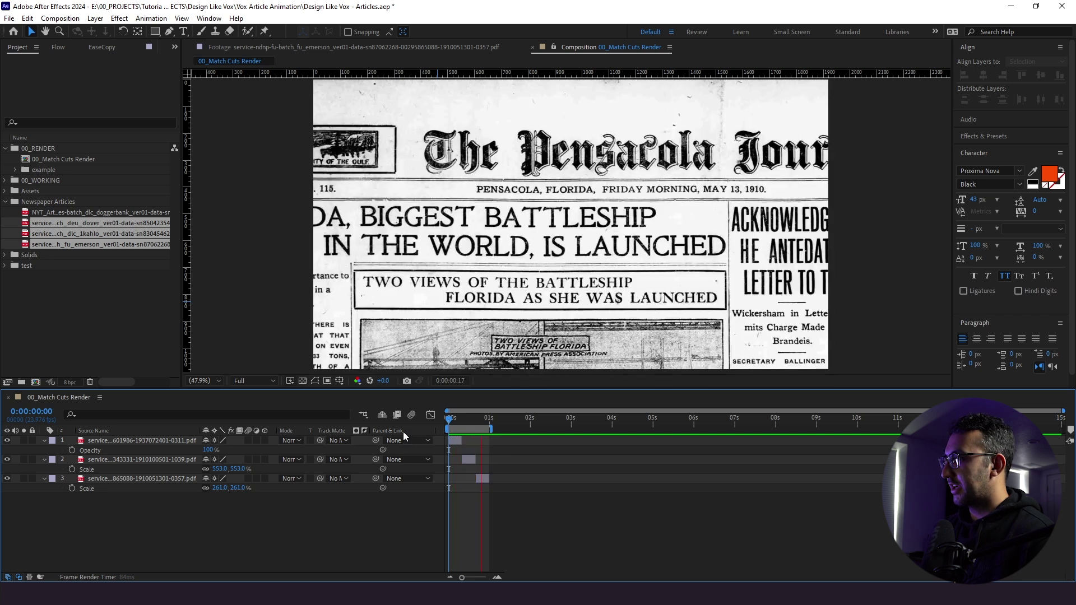
pyautogui.press('space')
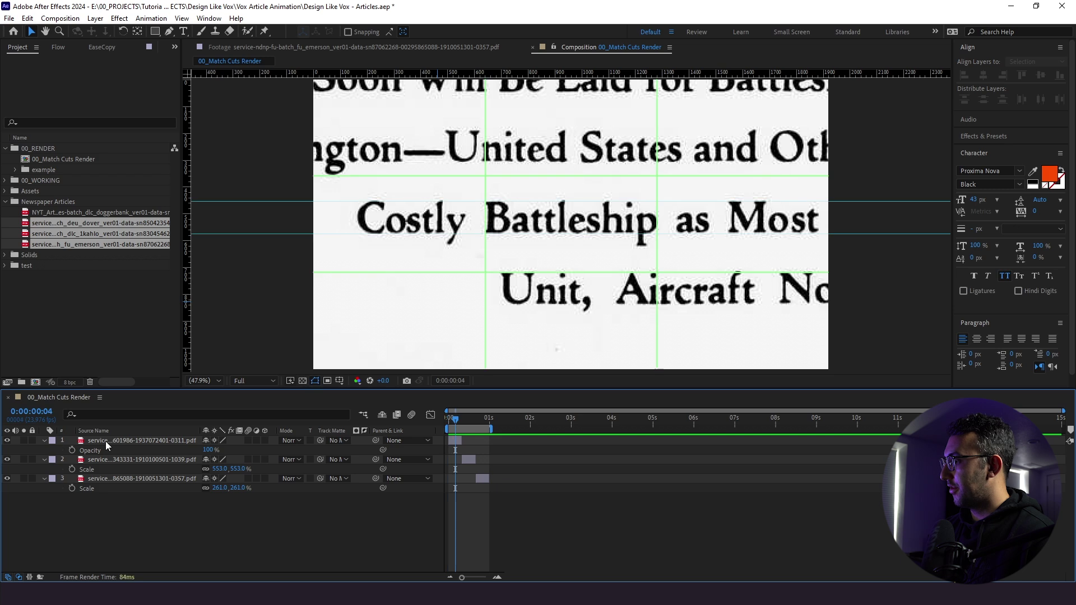
# - Pre-compose the three article layers into a new composition named "00_Match Cuts Working"
pyautogui.click(105, 441)
pyautogui.keyDown('shift'); pyautogui.click(110, 480); pyautogui.keyUp('shift')
pyautogui.rightClick(109, 482)
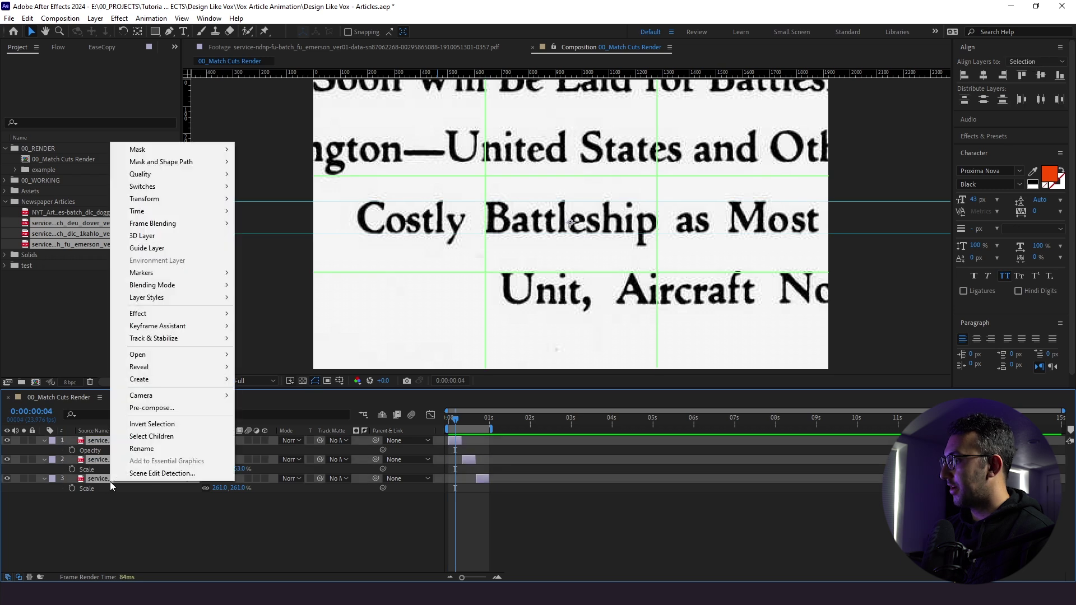
pyautogui.click(138, 412)
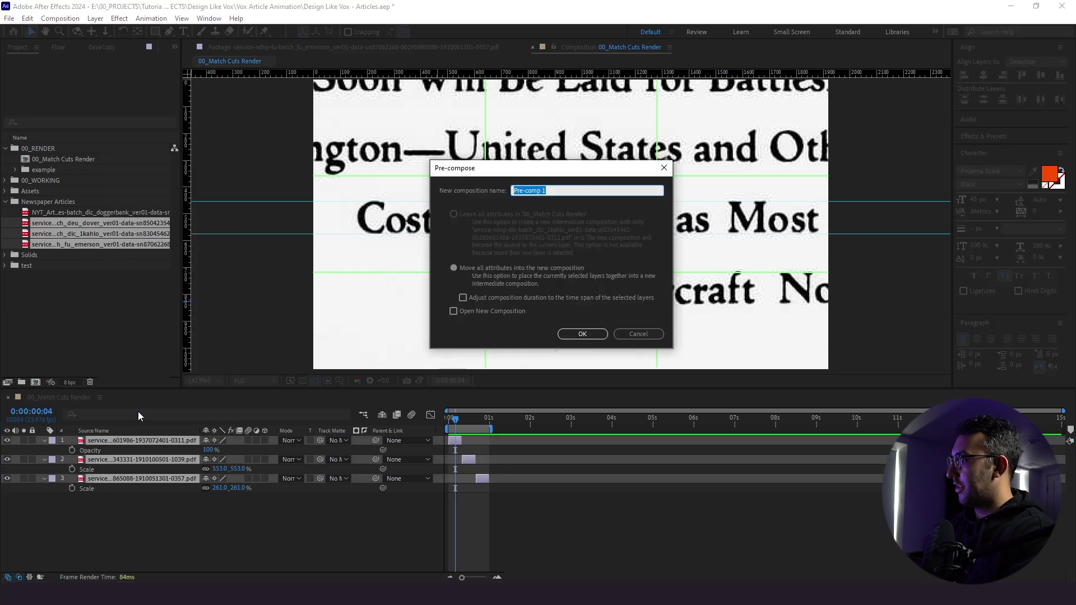
pyautogui.write('00_Match Cuts Working')
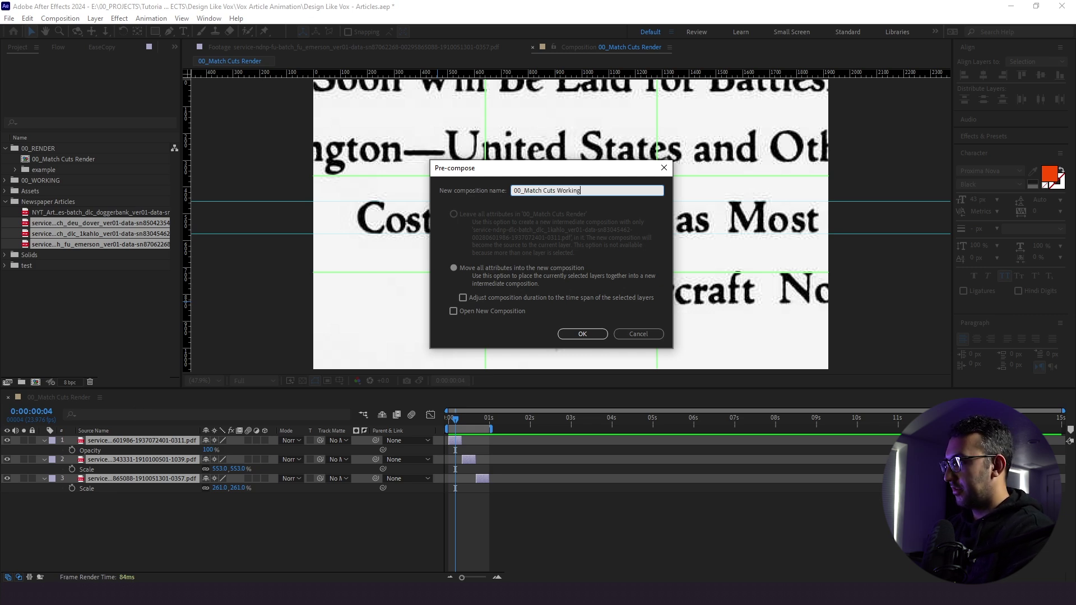
pyautogui.press('Return')
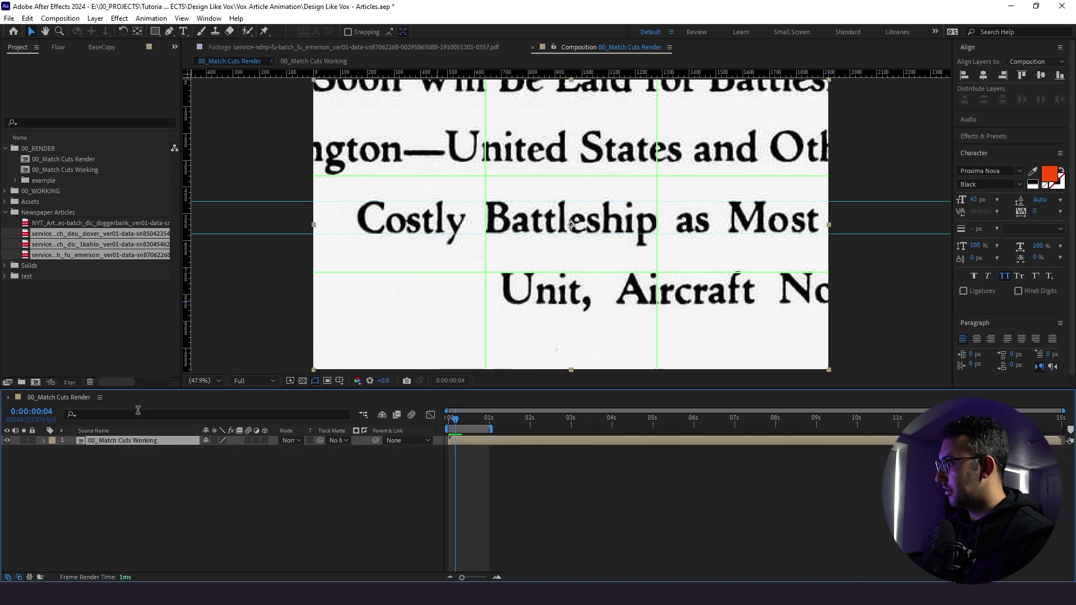
# - Move the 00_Match Cuts Working composition into the 00_WORKING folder, then trim it to its work area and preview it from the start
pyautogui.moveTo(35, 169); pyautogui.dragTo(42, 188)
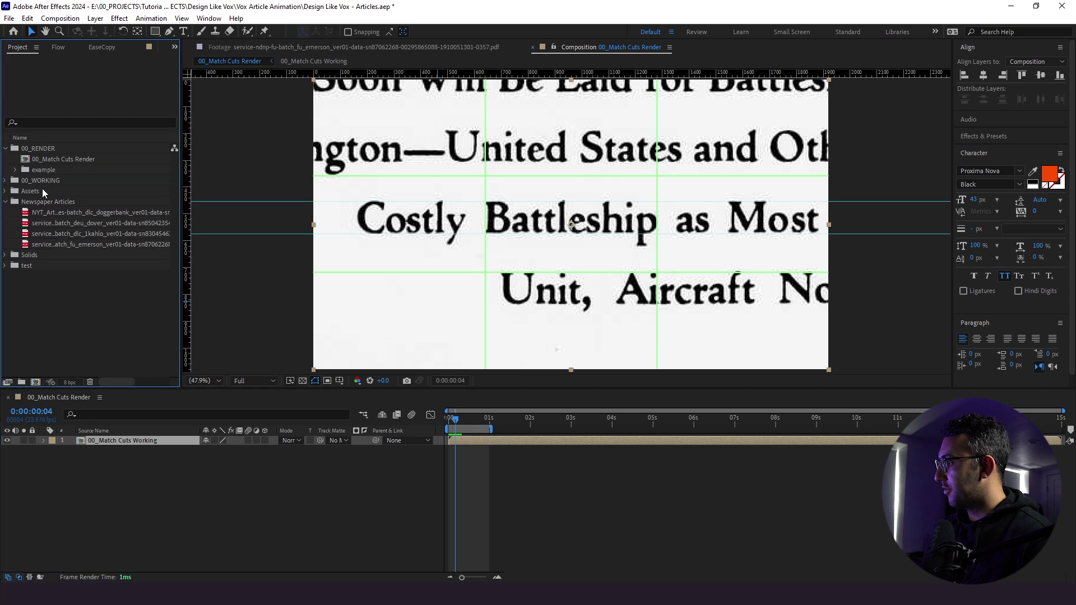
pyautogui.doubleClick(143, 440)
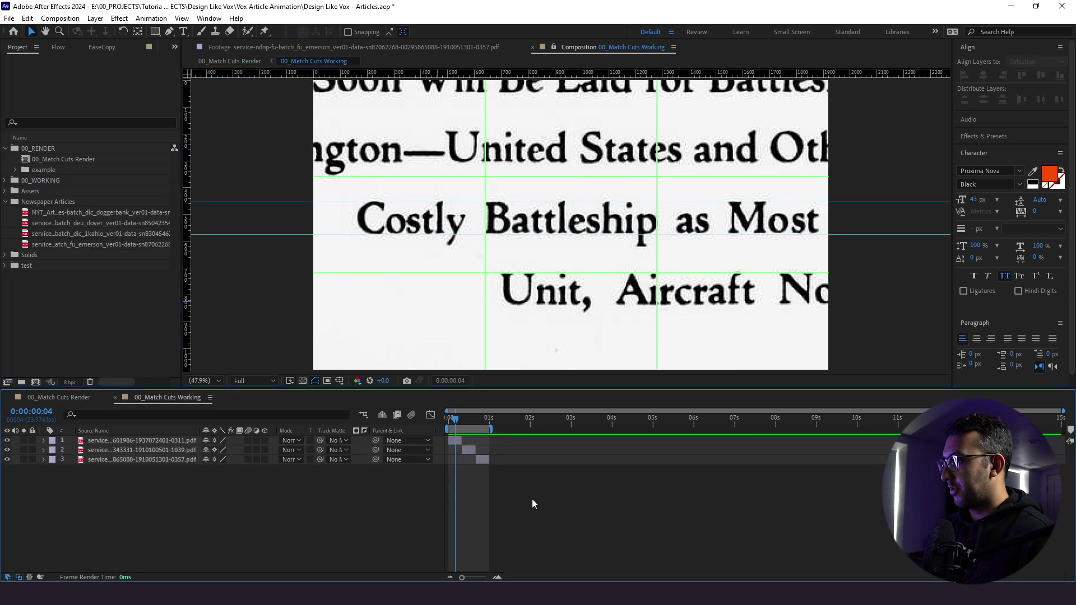
pyautogui.rightClick(471, 429)
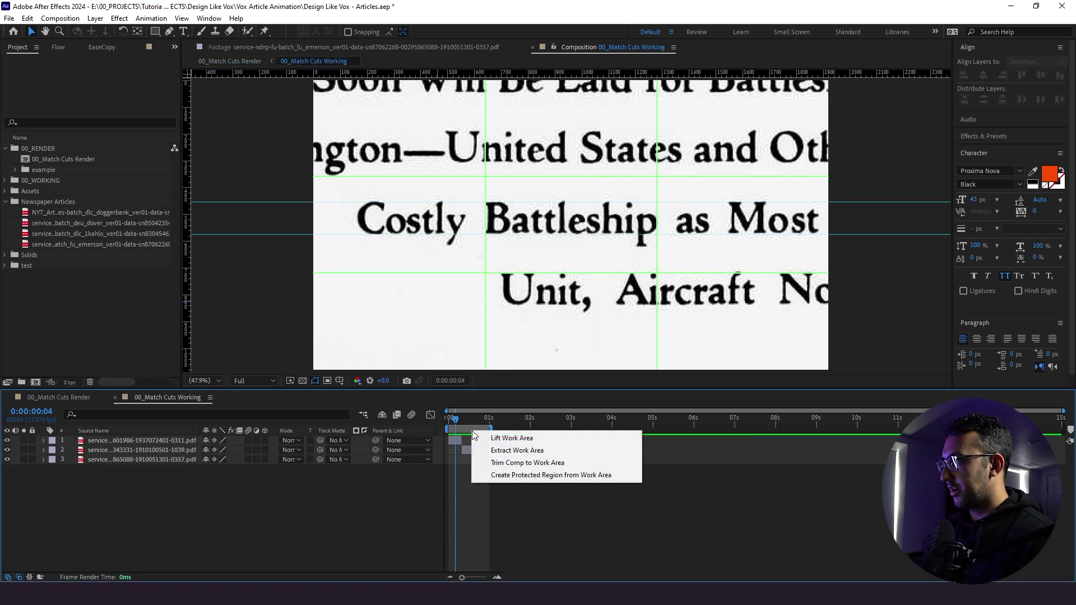
pyautogui.click(504, 463)
pyautogui.press('Home')
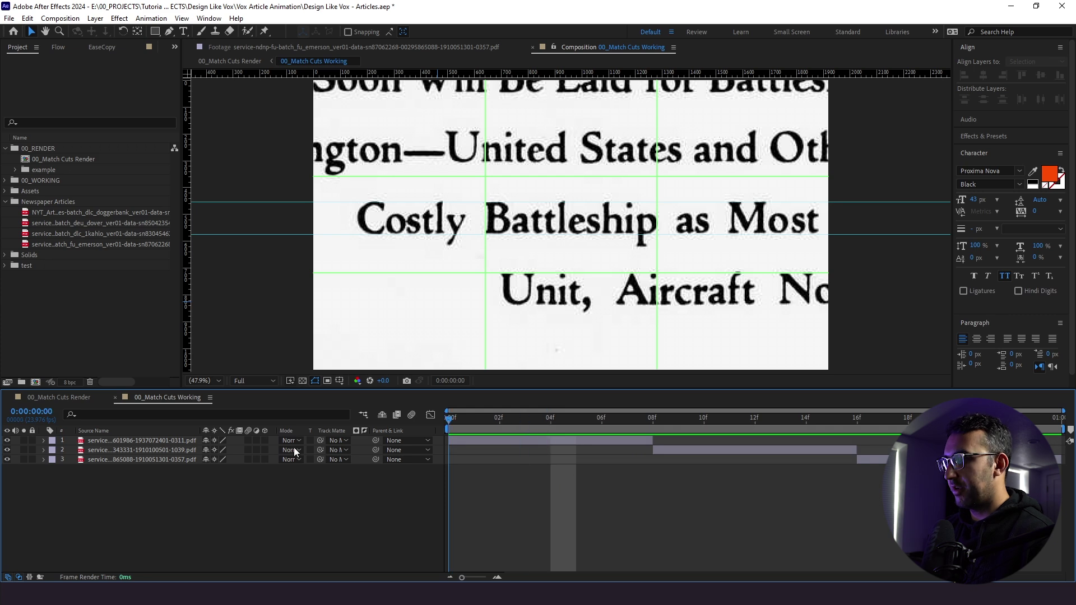
pyautogui.press('space')
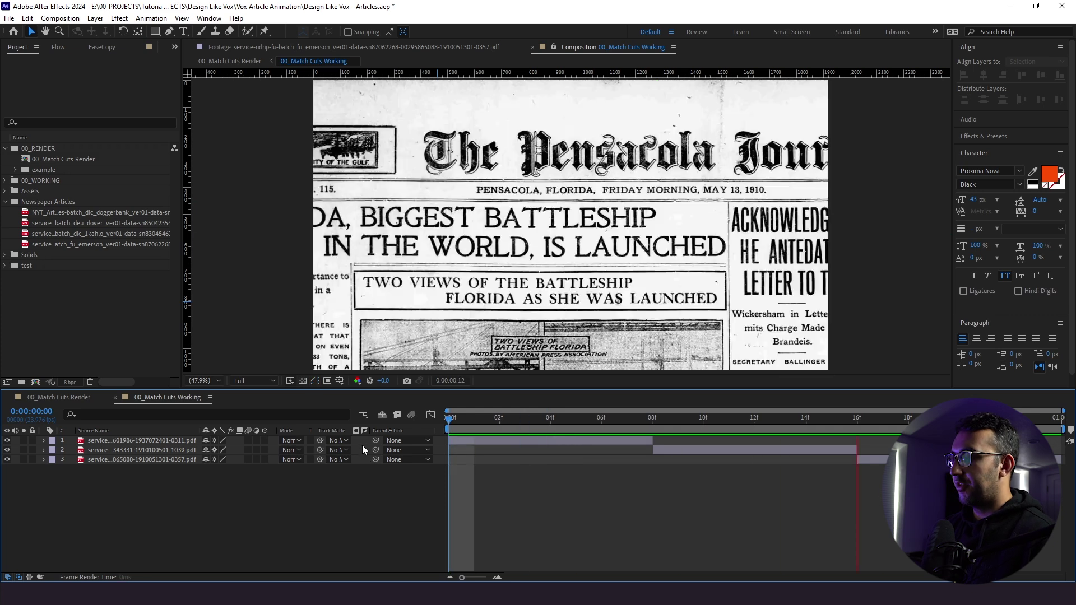
pyautogui.press('space')
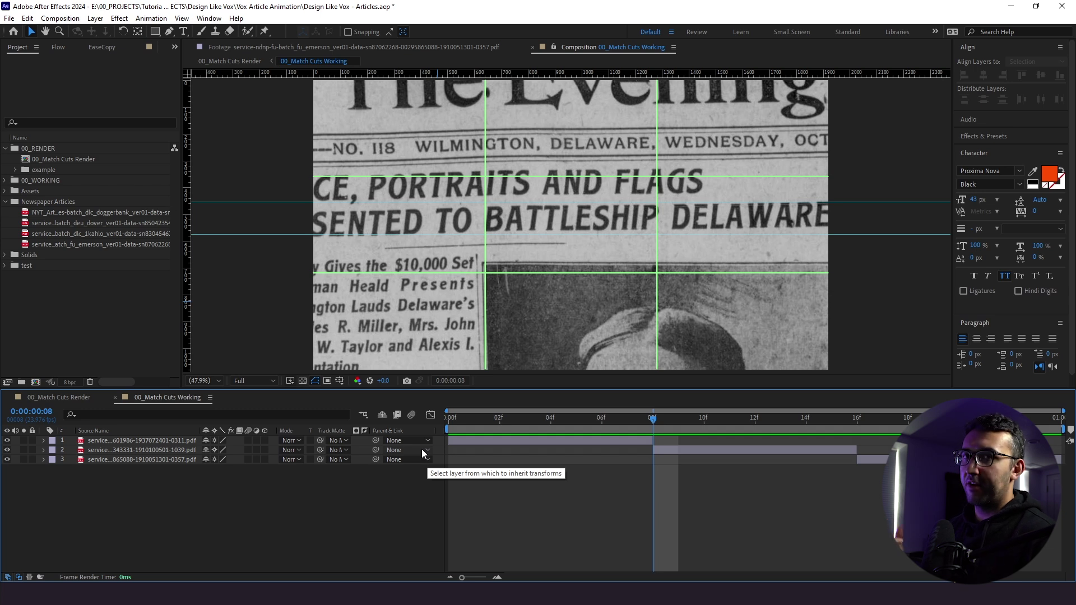
# - Enable time remapping on the 00_Match Cuts Working layer in the 00_Match Cuts Render composition, with the playhead on the first frame
pyautogui.click(69, 396)
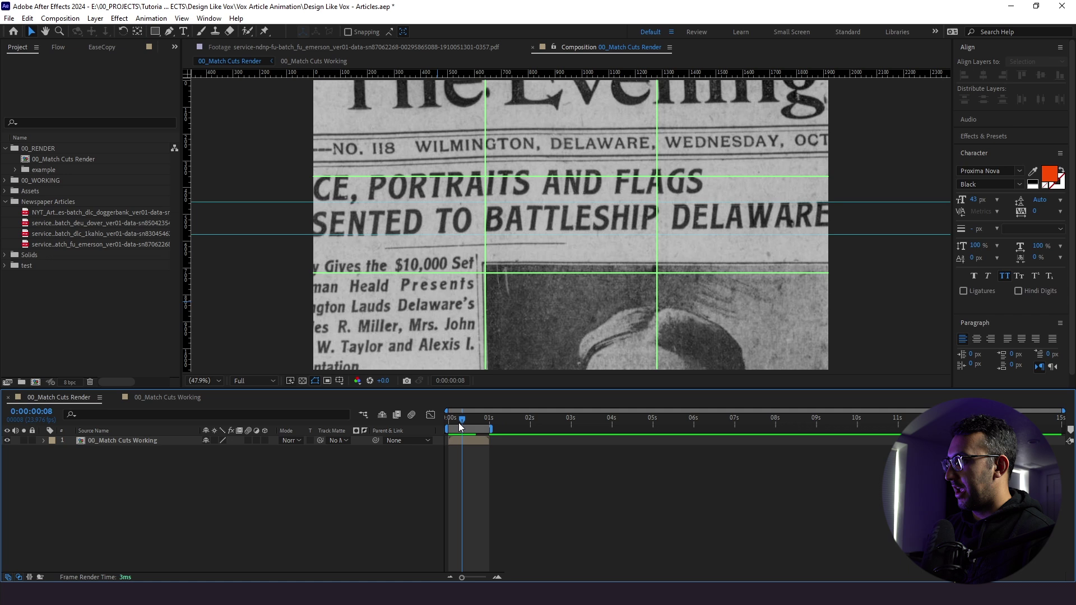
pyautogui.moveTo(462, 425); pyautogui.dragTo(431, 432)
pyautogui.rightClick(139, 440)
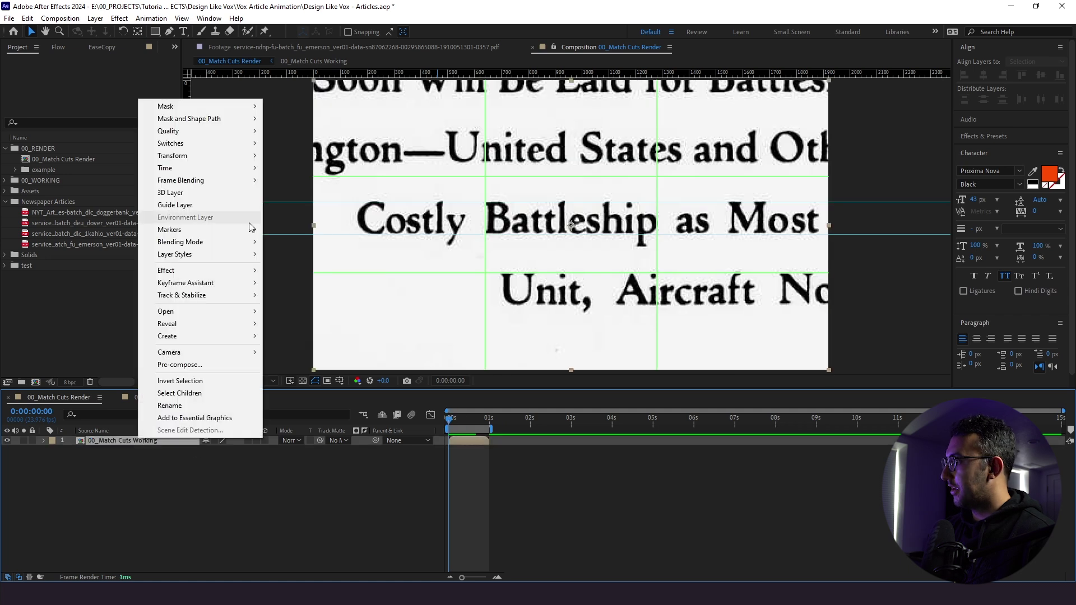
pyautogui.moveTo(235, 173)
pyautogui.click(297, 169)
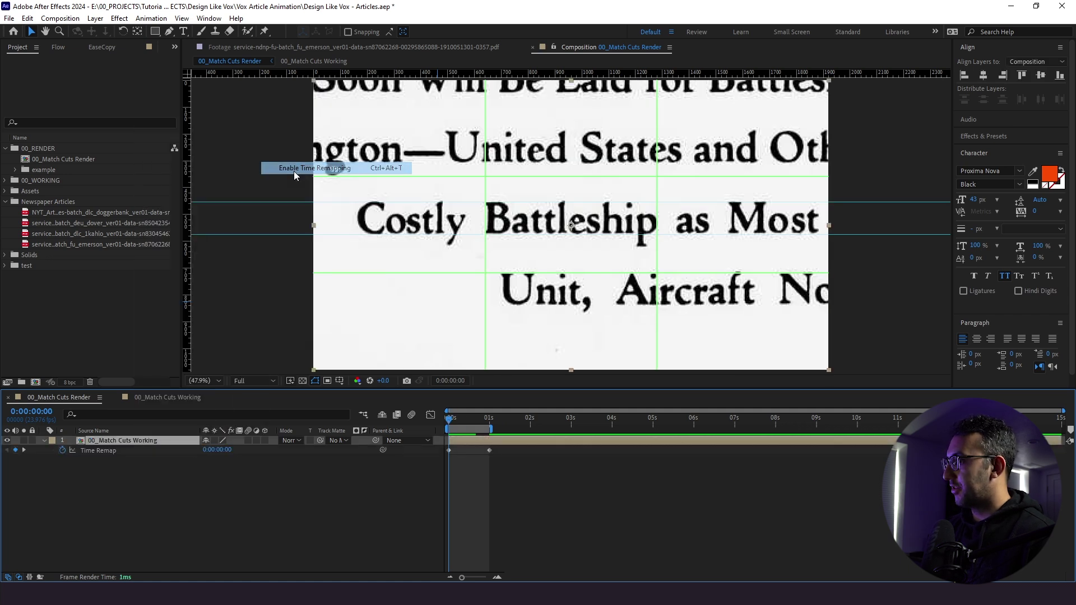
# - Add a Time Remap keyframe at frame 23 and delete the last keyframe at 1 second
pyautogui.click(498, 577)
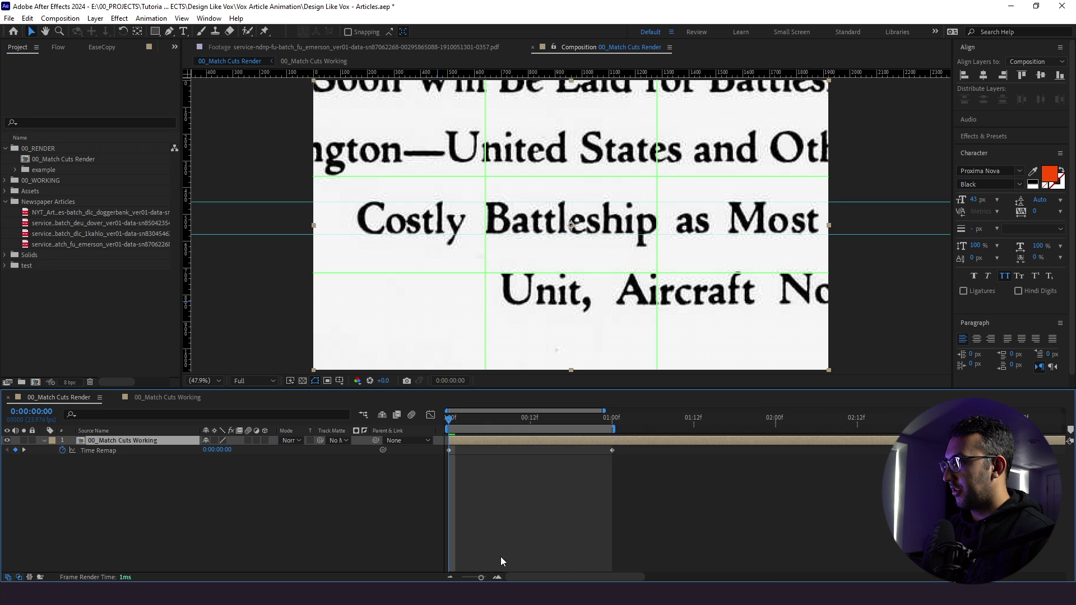
pyautogui.moveTo(593, 419); pyautogui.dragTo(613, 424)
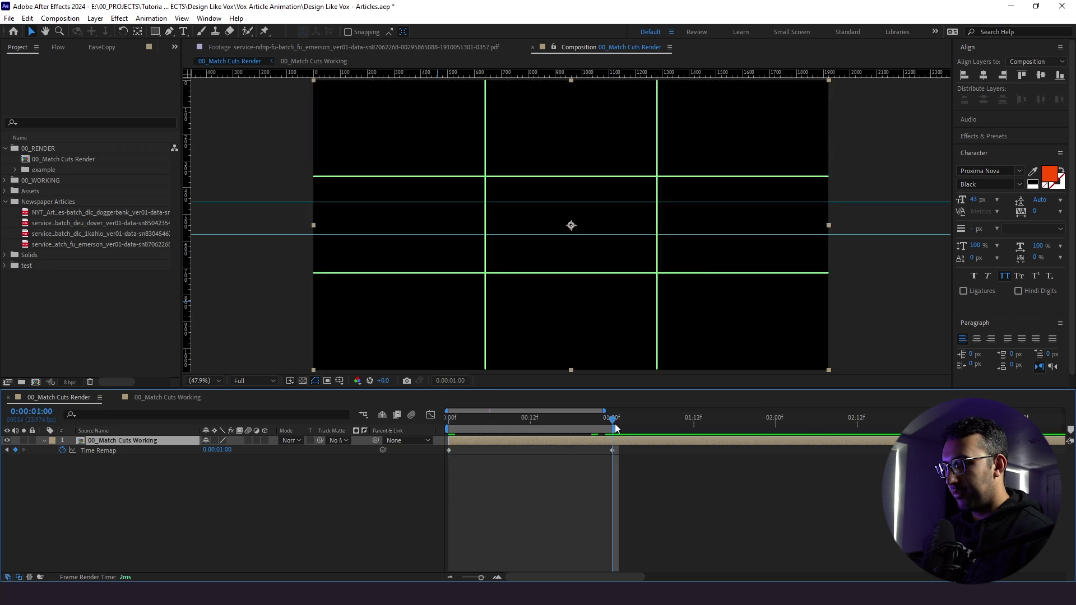
pyautogui.press('pageup')
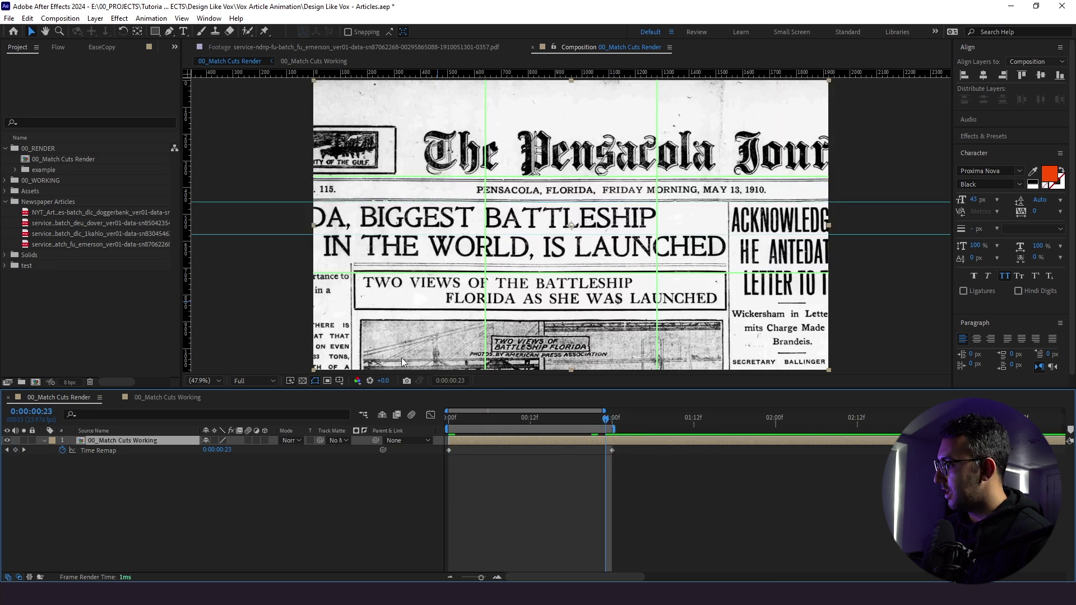
pyautogui.click(15, 450)
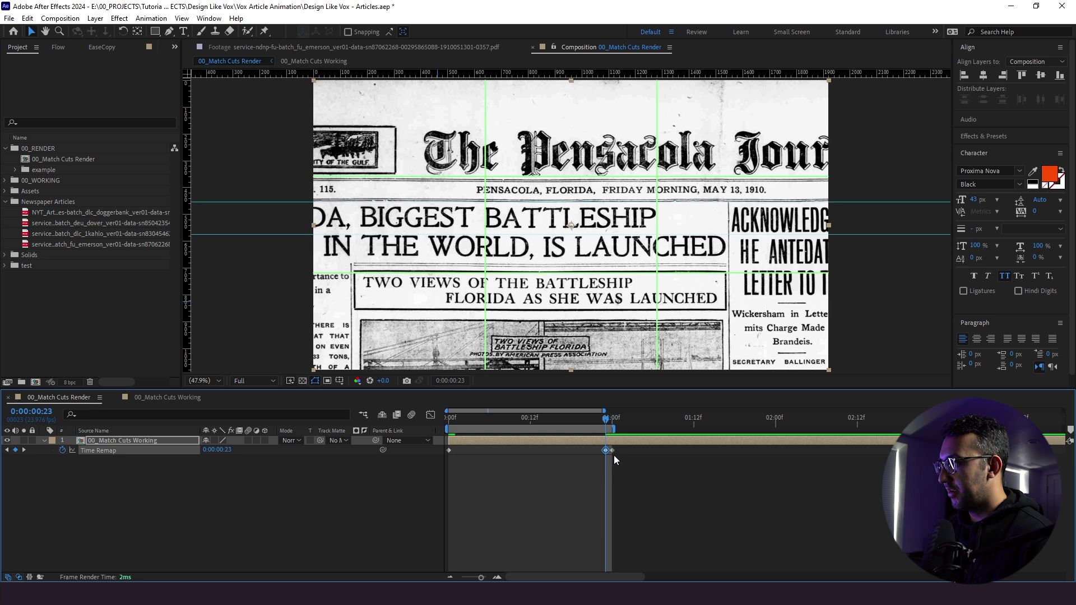
pyautogui.press('Delete')
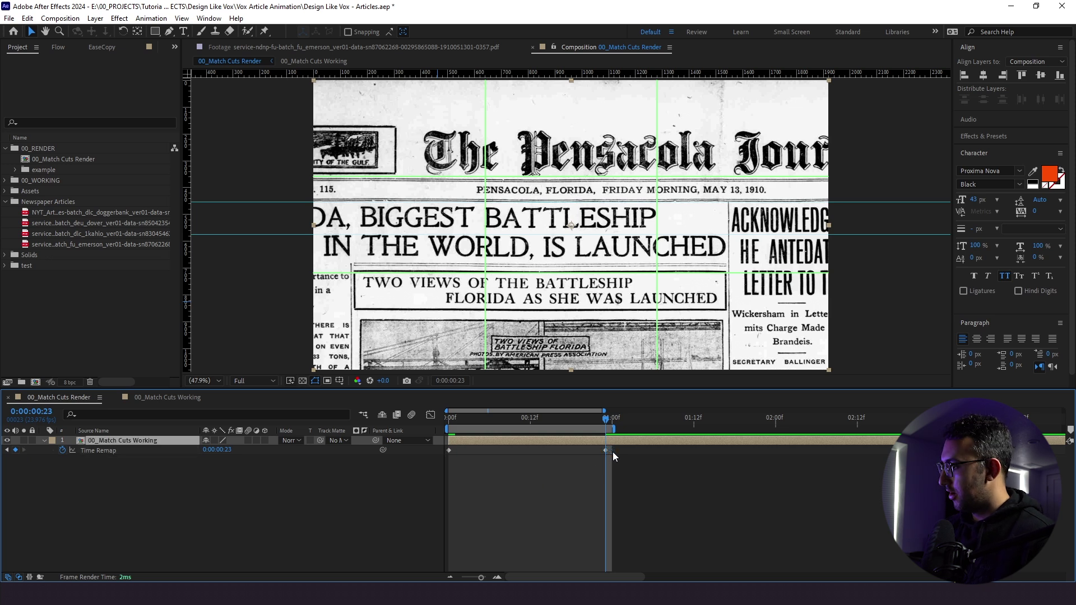
# - Add the expression loopOut() to the layer's Time Remap property
pyautogui.keyDown('alt'); pyautogui.click(63, 451); pyautogui.keyUp('alt')
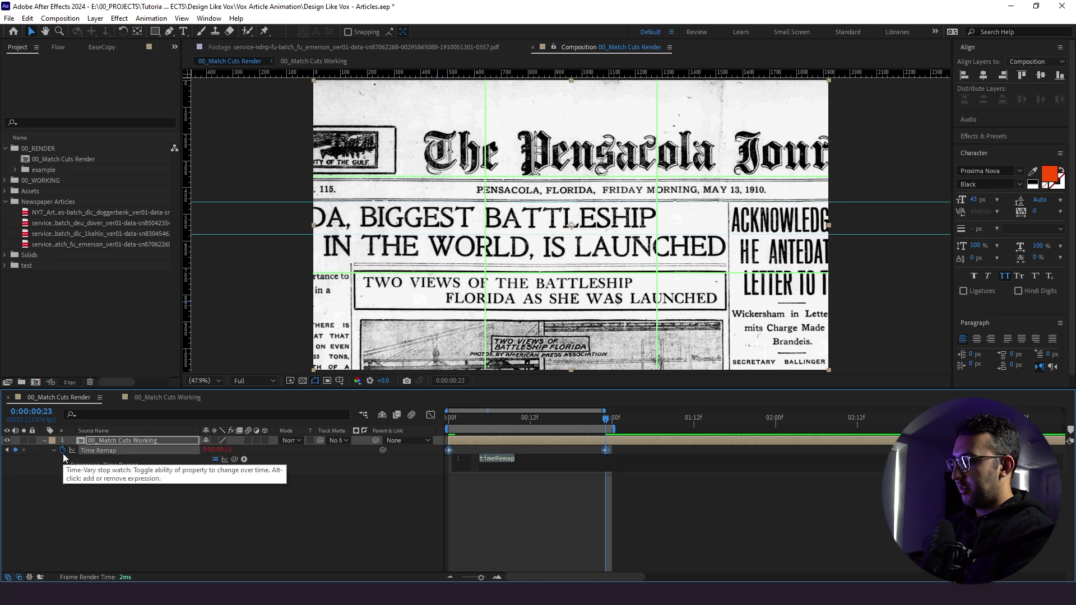
pyautogui.write('loopOut()')
pyautogui.press('Down')
pyautogui.press('Down')
pyautogui.press('Return')
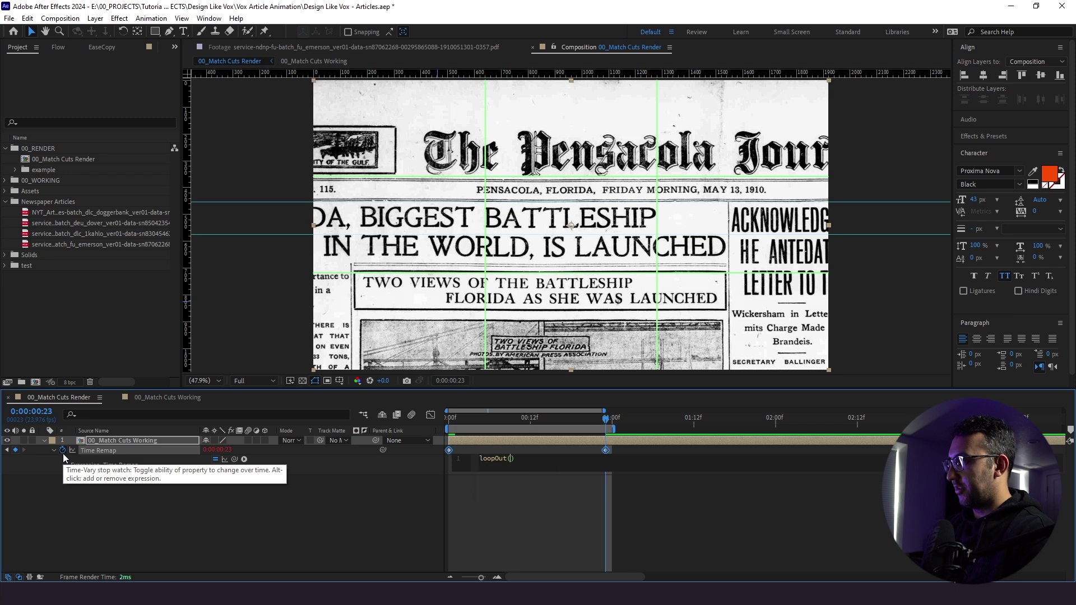
pyautogui.click(345, 529)
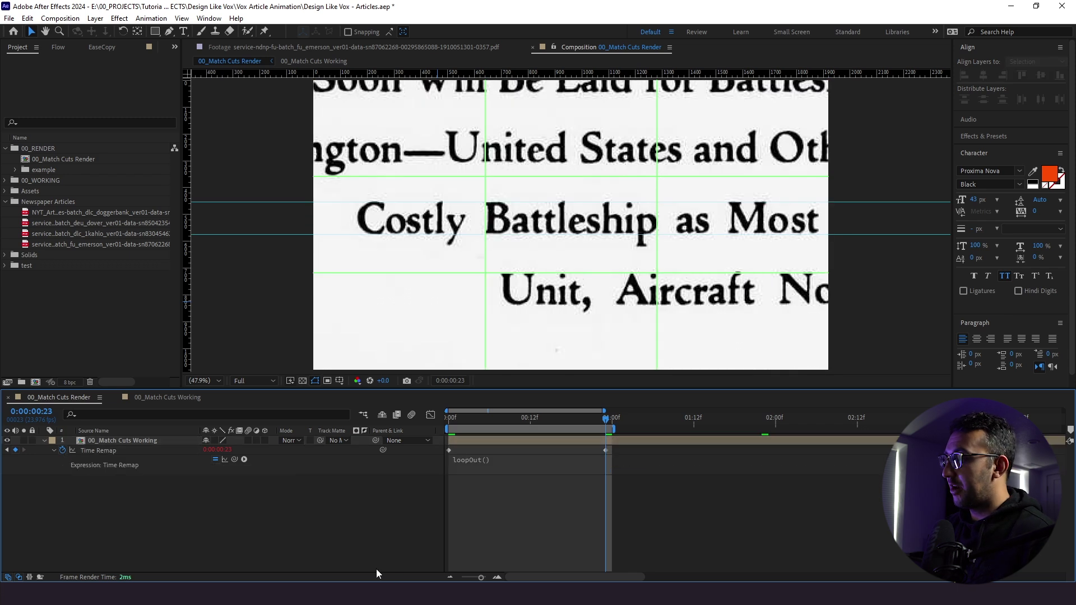
# - Extend the work area to just past 9 seconds and preview the looping match cuts from the first frame
pyautogui.click(449, 577)
pyautogui.click(450, 578)
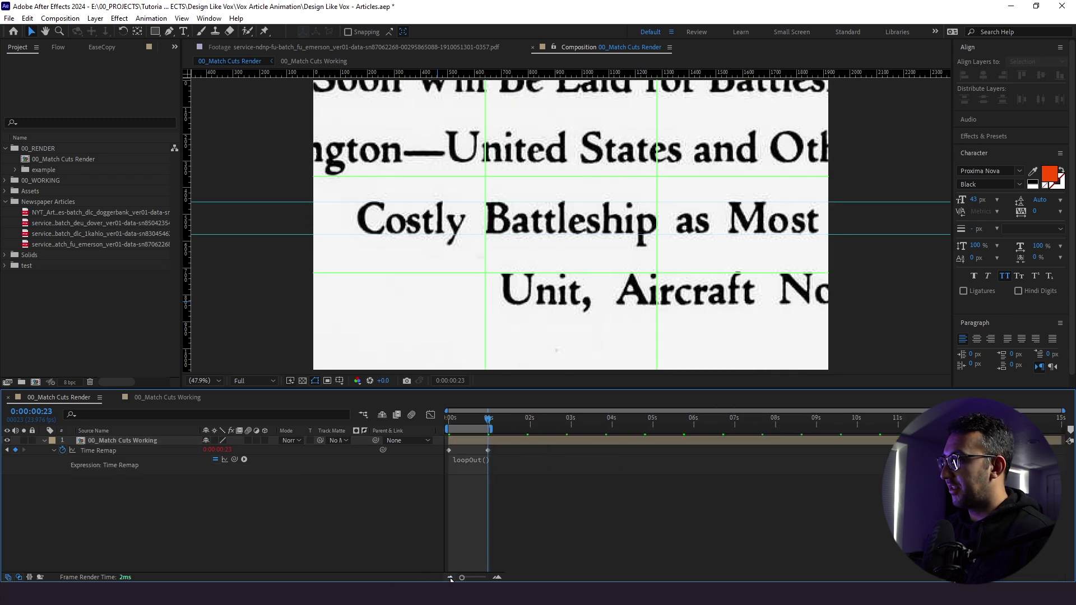
pyautogui.click(493, 430)
pyautogui.moveTo(494, 428); pyautogui.dragTo(831, 429)
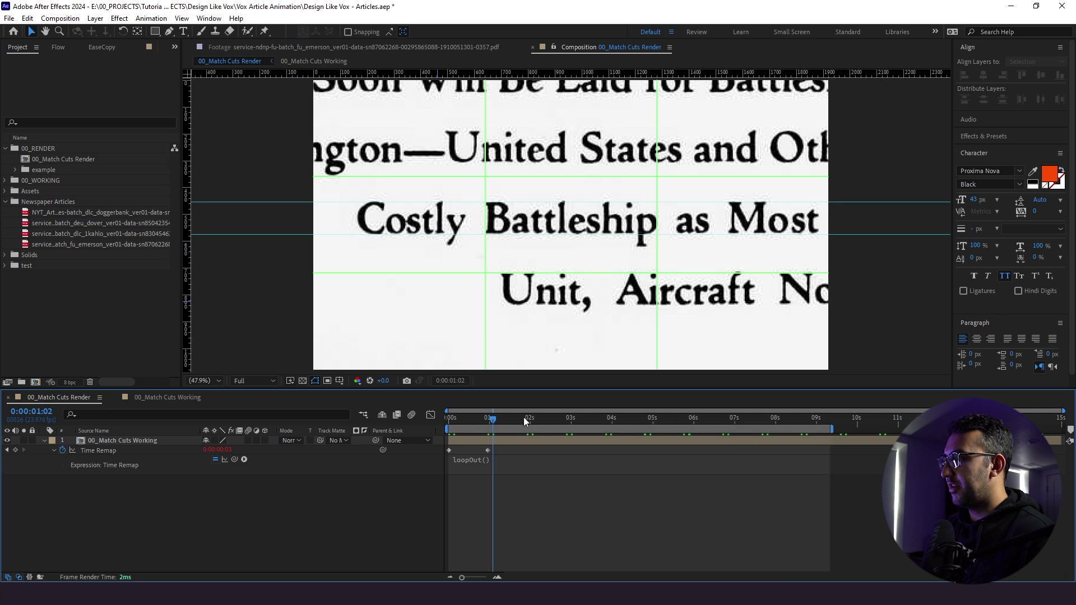
pyautogui.moveTo(521, 418); pyautogui.dragTo(411, 445)
pyautogui.press('space')
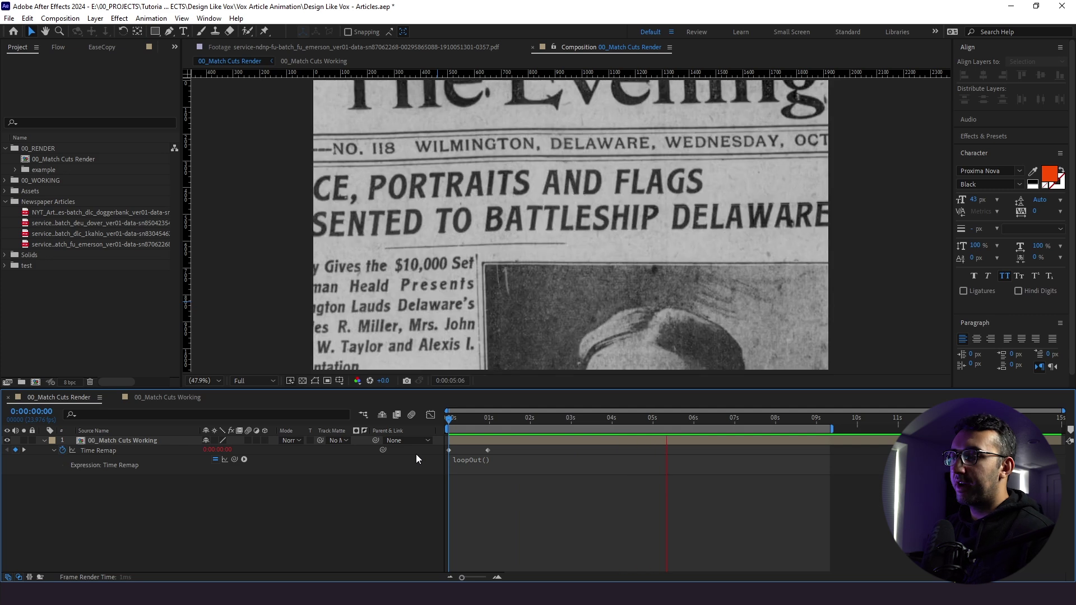
pyautogui.press('space')
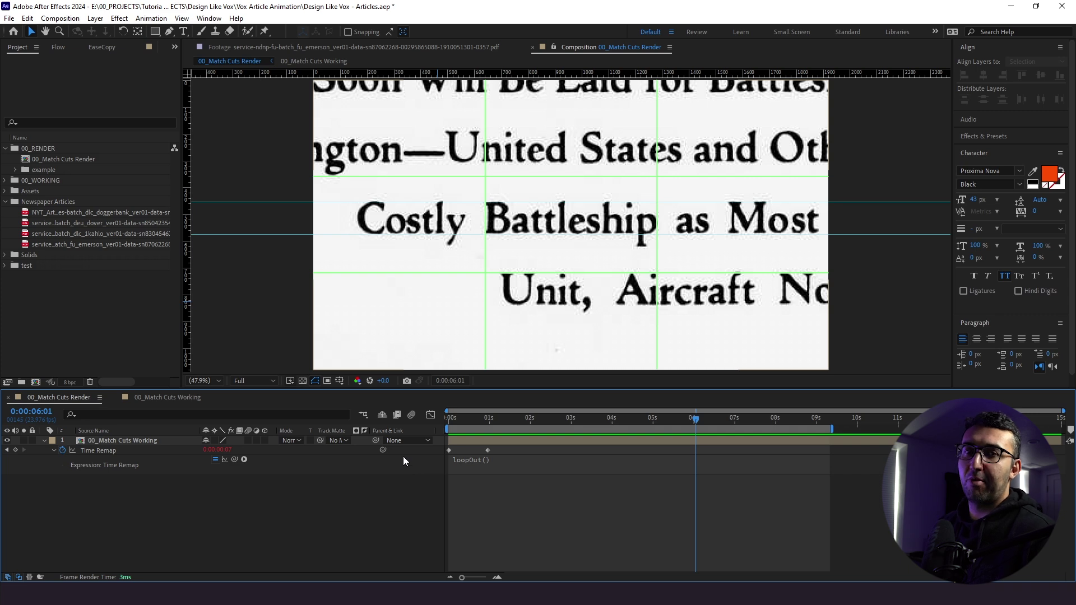
pyautogui.moveTo(460, 420); pyautogui.dragTo(442, 429)
pyautogui.press('space')
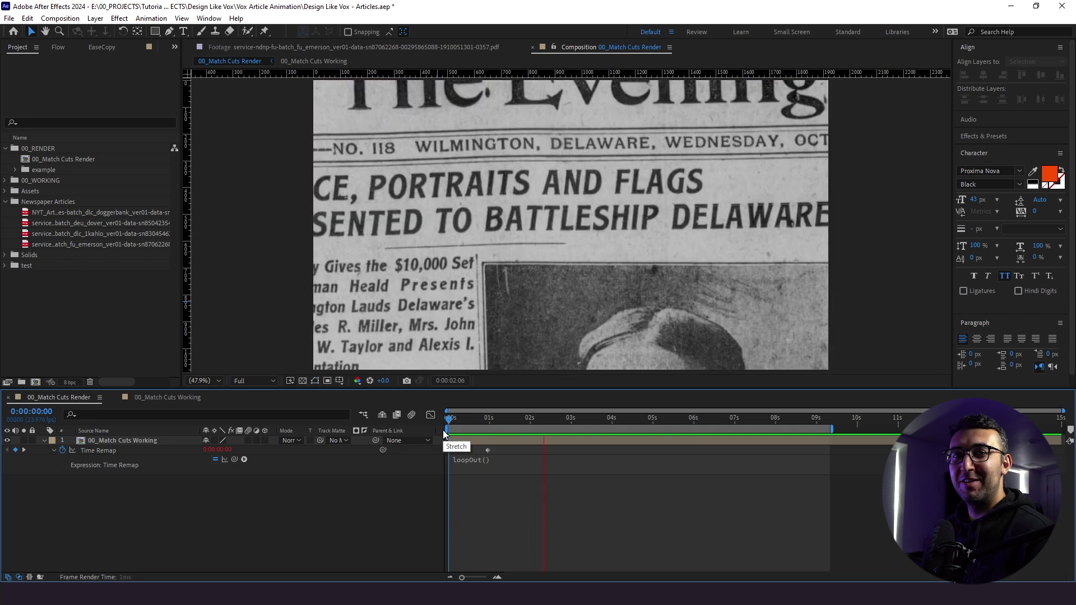
pyautogui.press('space')
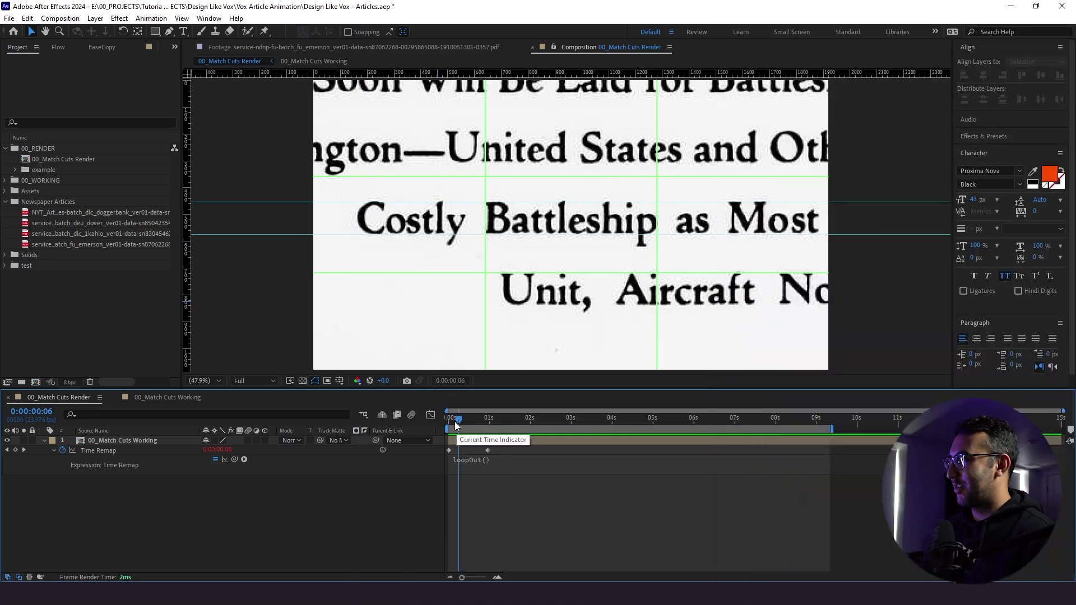
# - Review the article layers inside 00_Match Cuts Working and apply the Levels effect to the second layer, the "Battleship Delaware" article
pyautogui.doubleClick(144, 441)
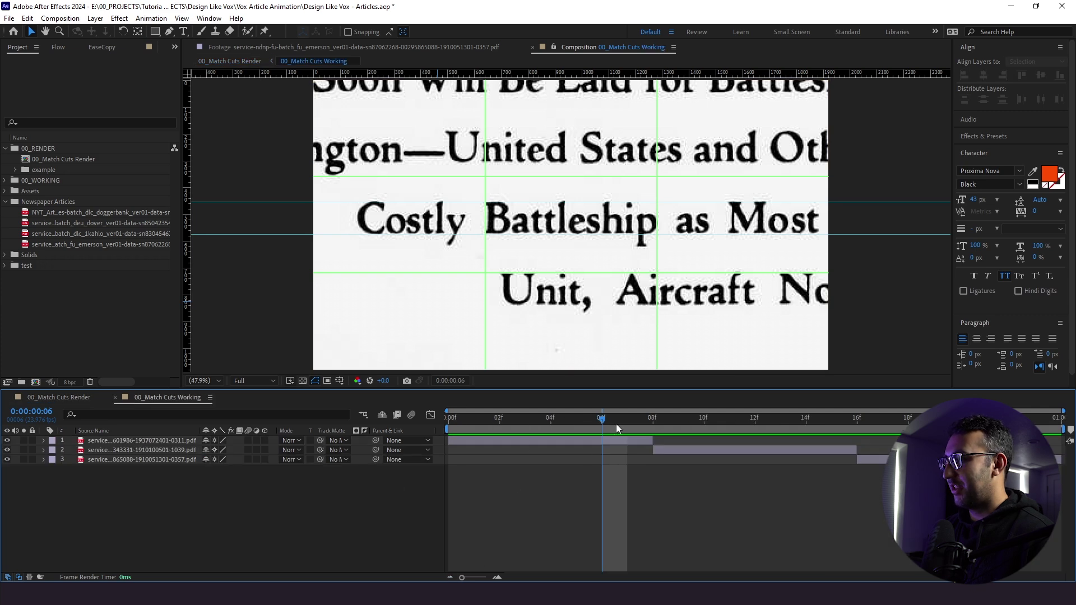
pyautogui.moveTo(616, 423); pyautogui.dragTo(958, 425)
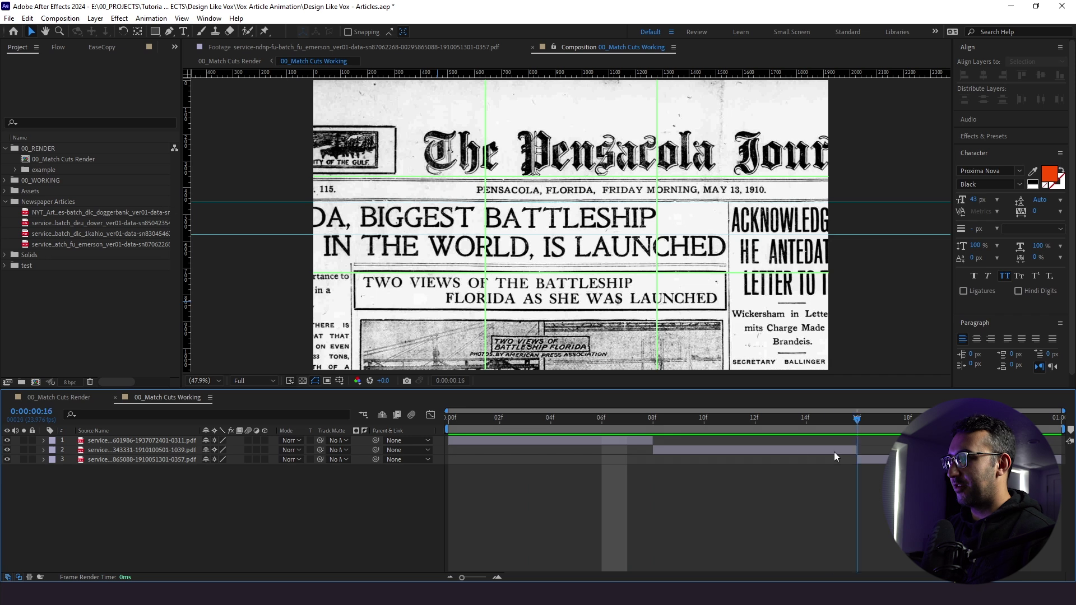
pyautogui.moveTo(834, 452); pyautogui.dragTo(469, 476)
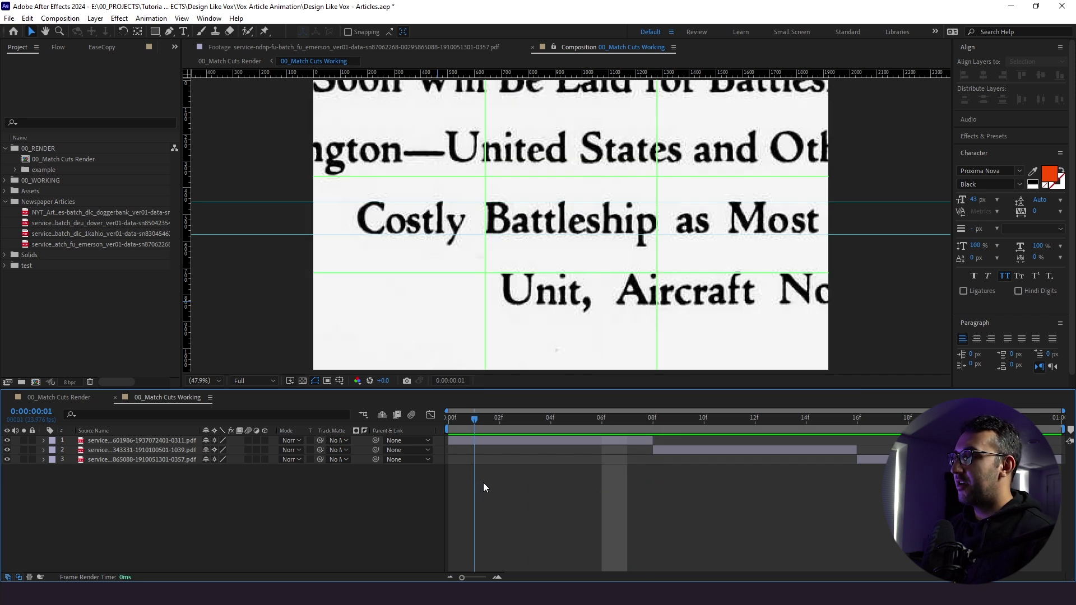
pyautogui.moveTo(483, 482); pyautogui.dragTo(659, 442)
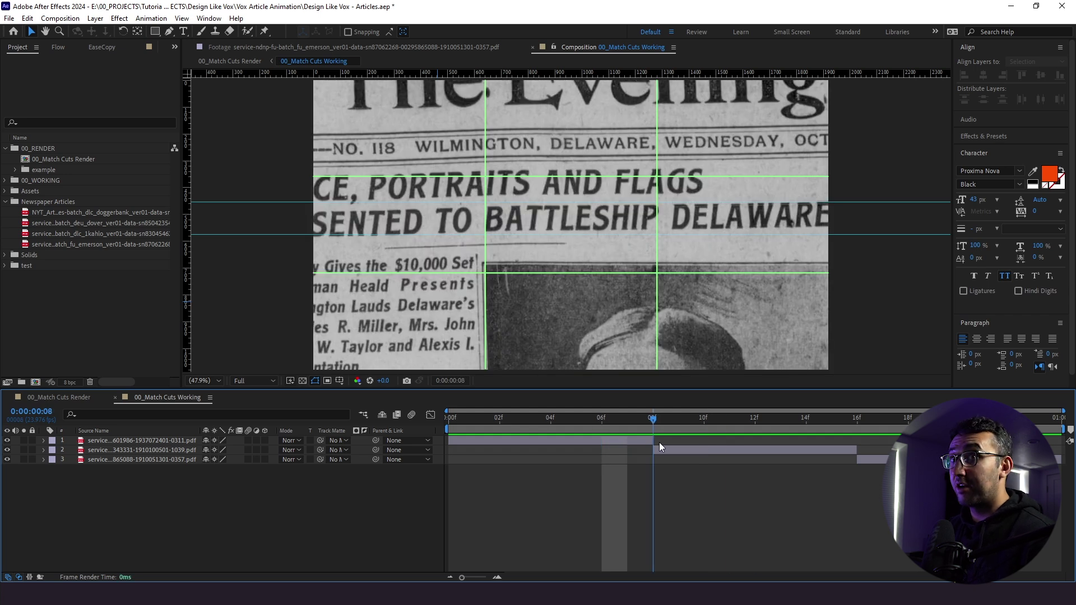
pyautogui.moveTo(659, 442); pyautogui.dragTo(752, 473)
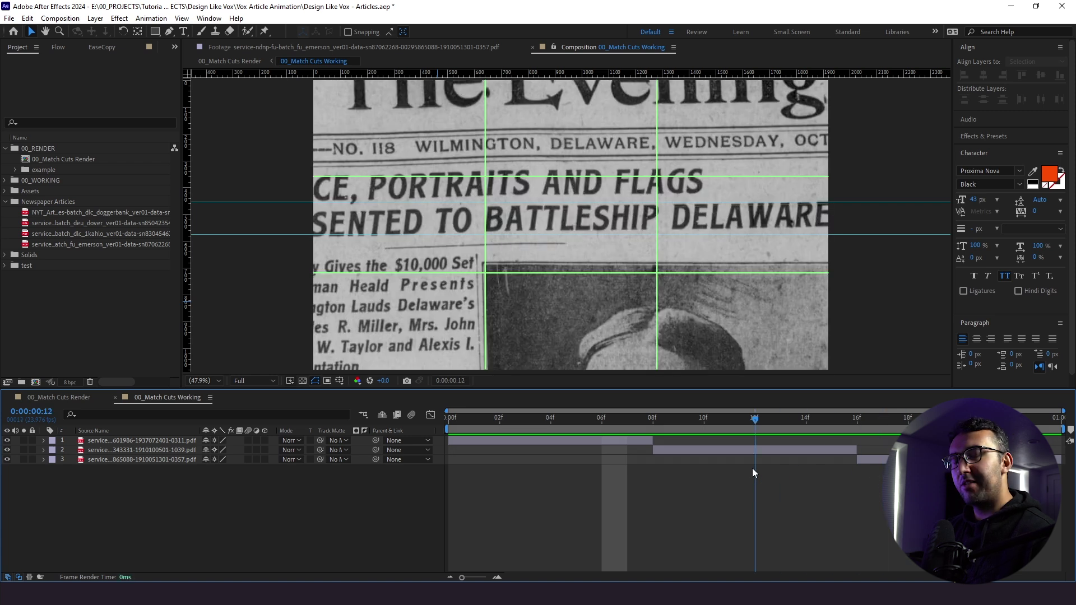
pyautogui.click(729, 453)
pyautogui.hotkey('ctrl', 'space')
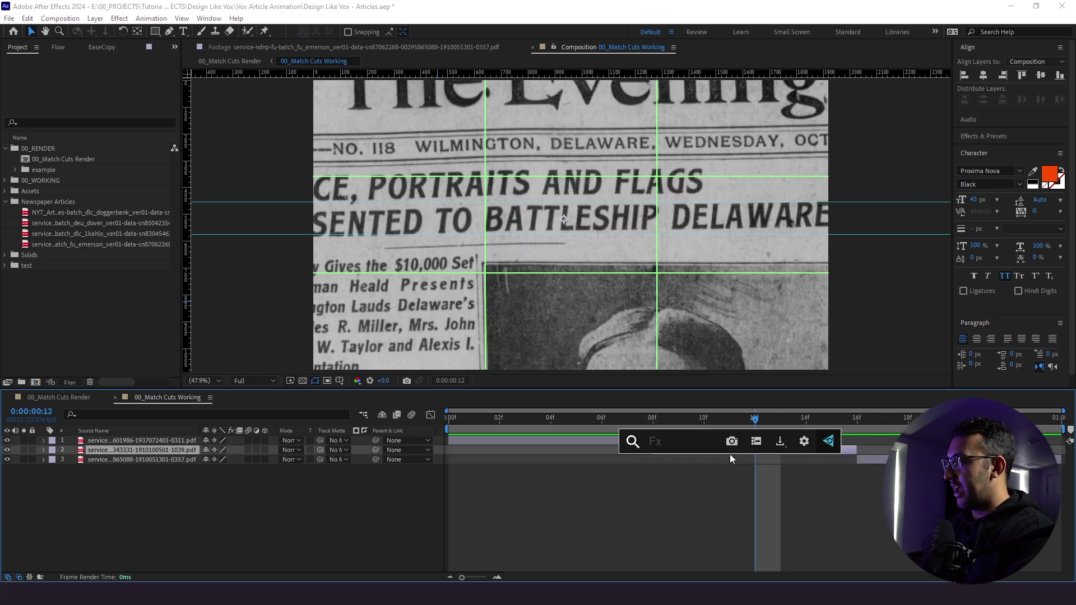
pyautogui.write('eve')
pyautogui.press('BackSpace')
pyautogui.press('BackSpace')
pyautogui.press('BackSpace')
pyautogui.write('leve')
pyautogui.press('Return')
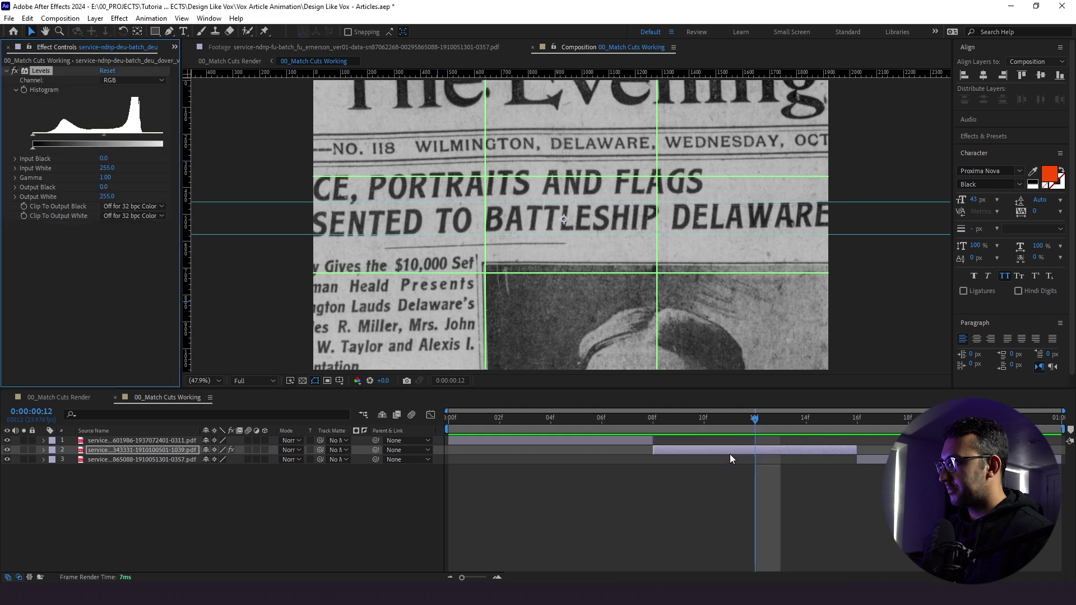
# - Set the Levels Input White to 184 and Gamma to 0.76 on the second article, and compare with the effect off and on
pyautogui.moveTo(180, 175); pyautogui.dragTo(208, 185)
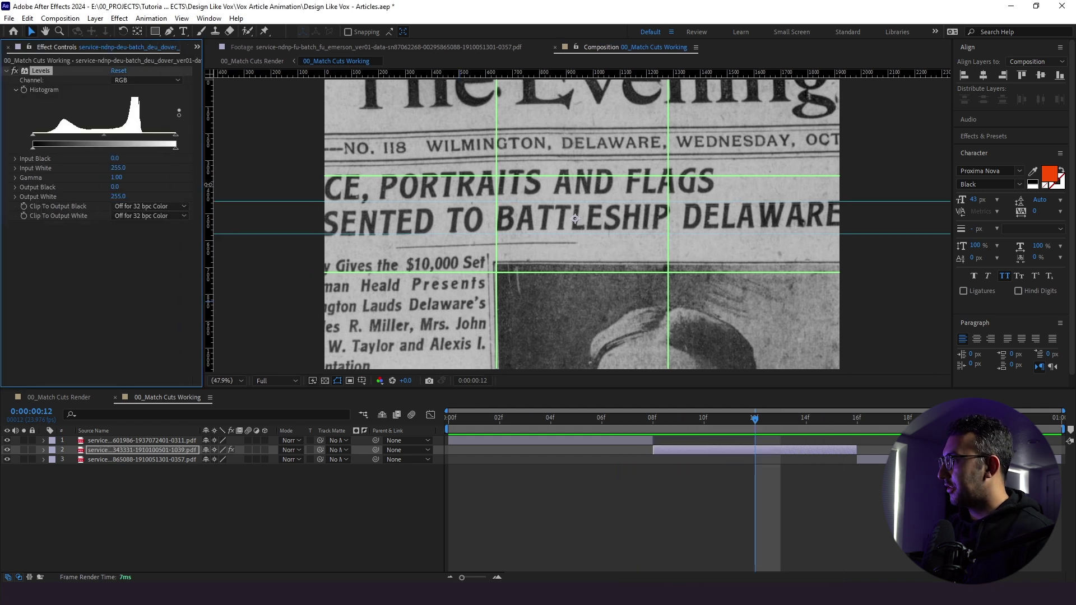
pyautogui.moveTo(176, 139); pyautogui.dragTo(135, 140)
pyautogui.click(15, 70)
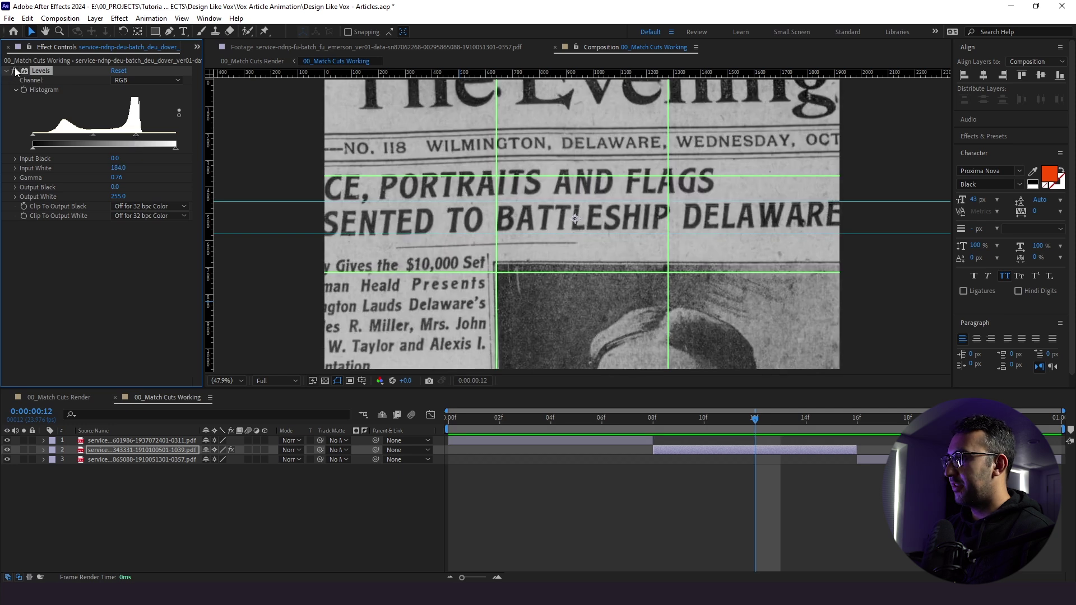
pyautogui.click(15, 71)
# - Draw a straight yellow line with a 20 px stroke across the word "Battleship" on the first article
pyautogui.click(639, 509)
pyautogui.click(624, 419)
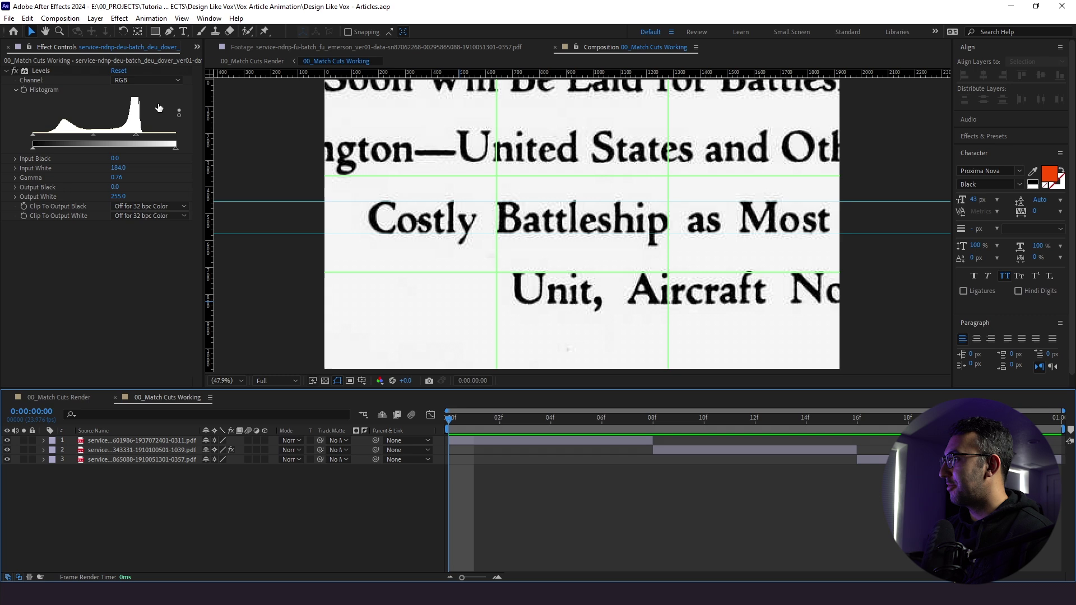
pyautogui.click(167, 34)
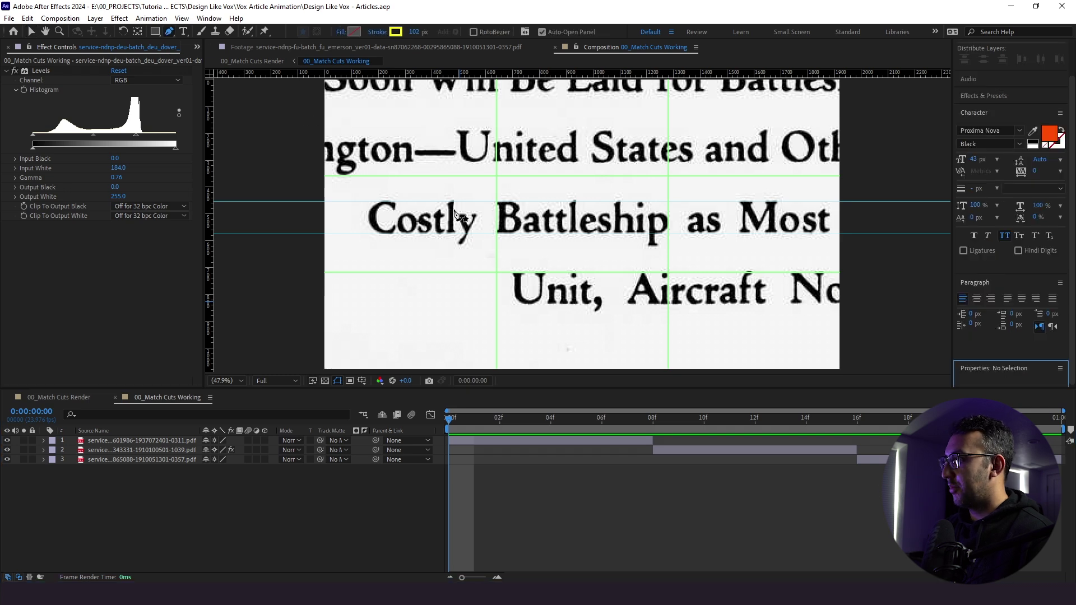
pyautogui.click(414, 32)
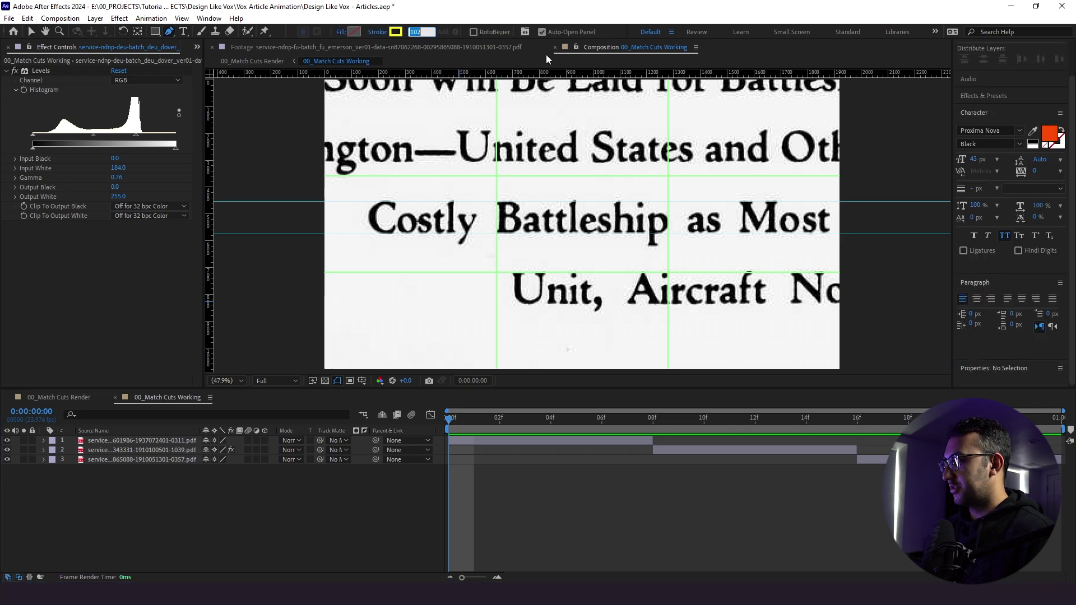
pyautogui.write('20')
pyautogui.press('Return')
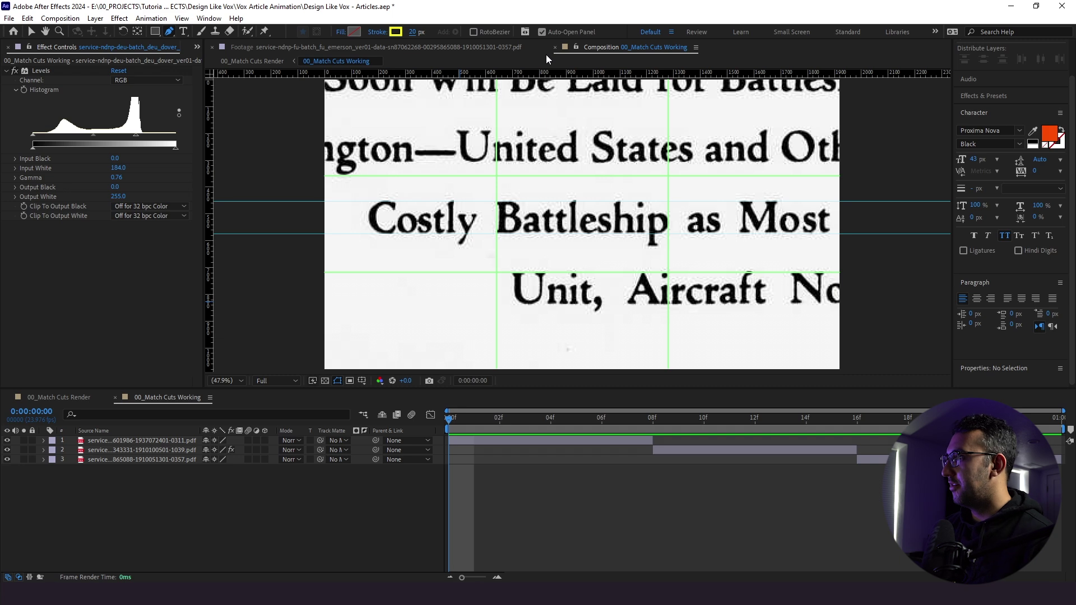
pyautogui.click(490, 220)
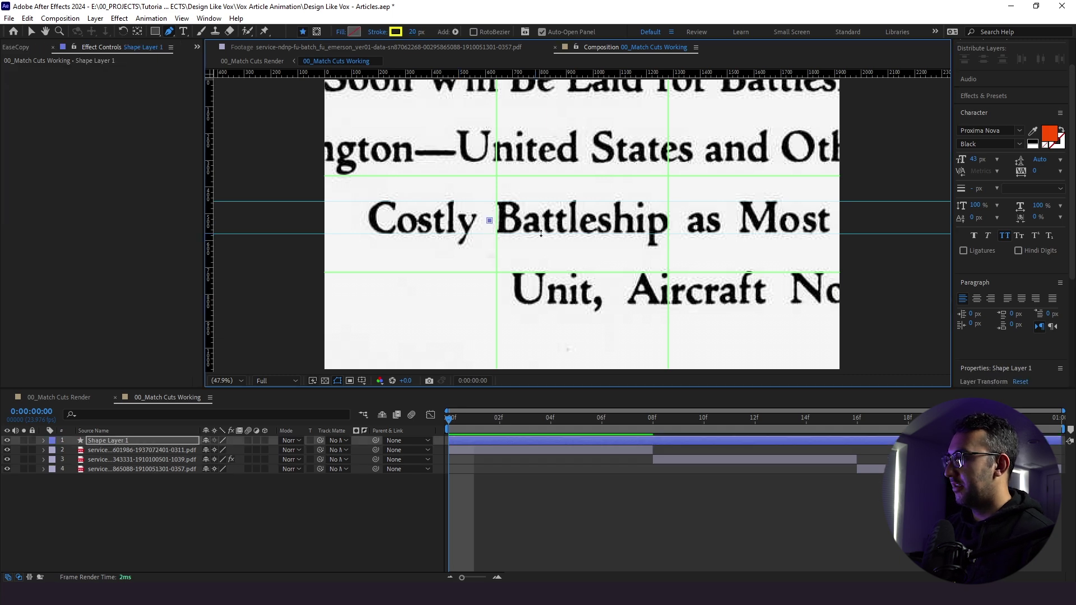
pyautogui.click(673, 220)
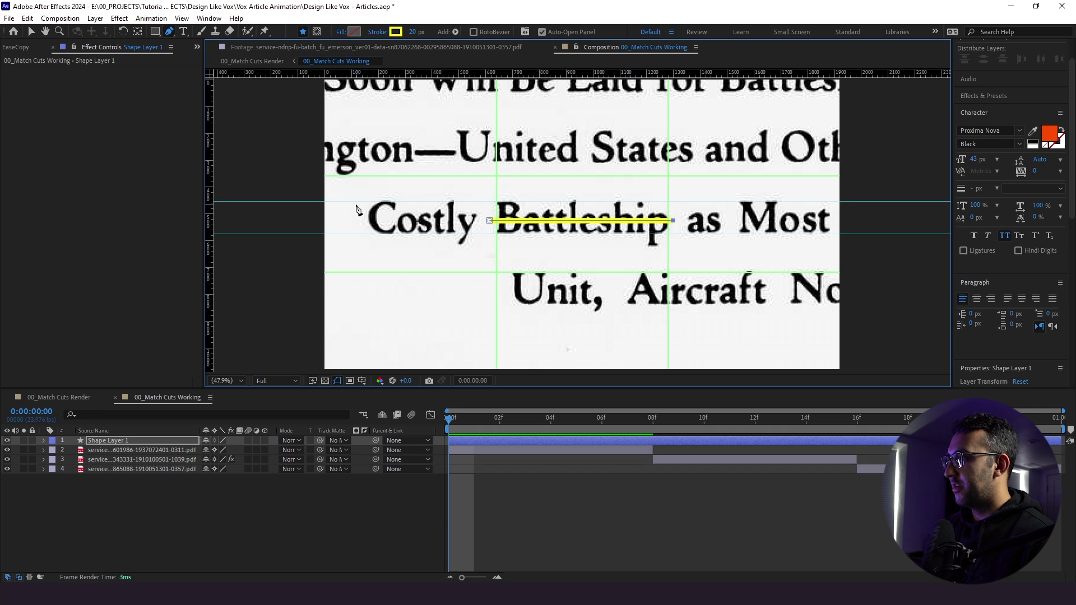
# - Widen the line's stroke to 212 px, lower the shape layer's opacity to 69%, and check the highlight over the articles
pyautogui.moveTo(412, 32); pyautogui.dragTo(524, 35)
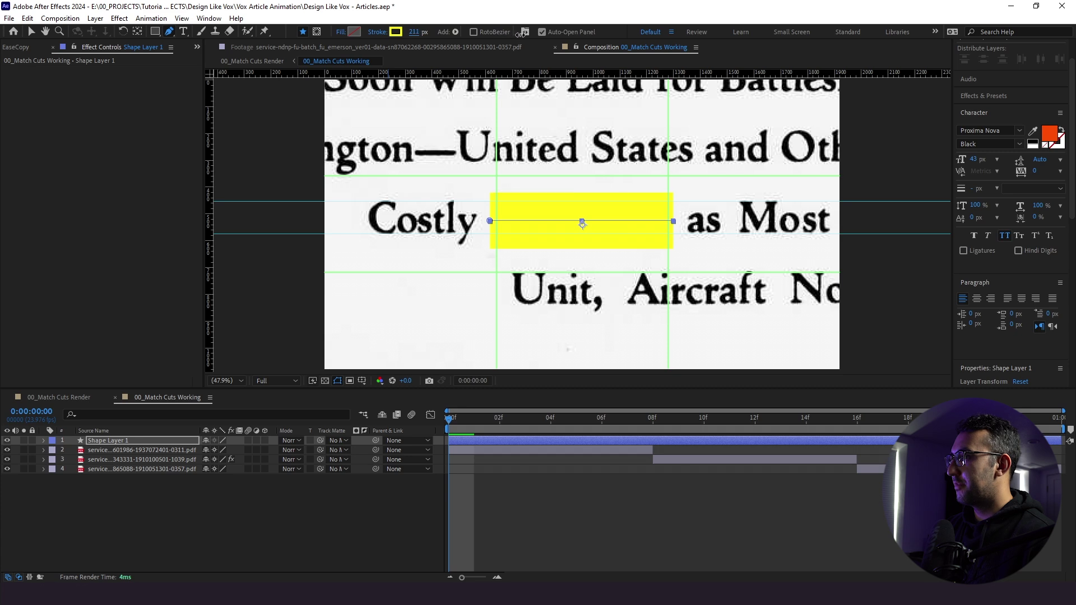
pyautogui.press('t')
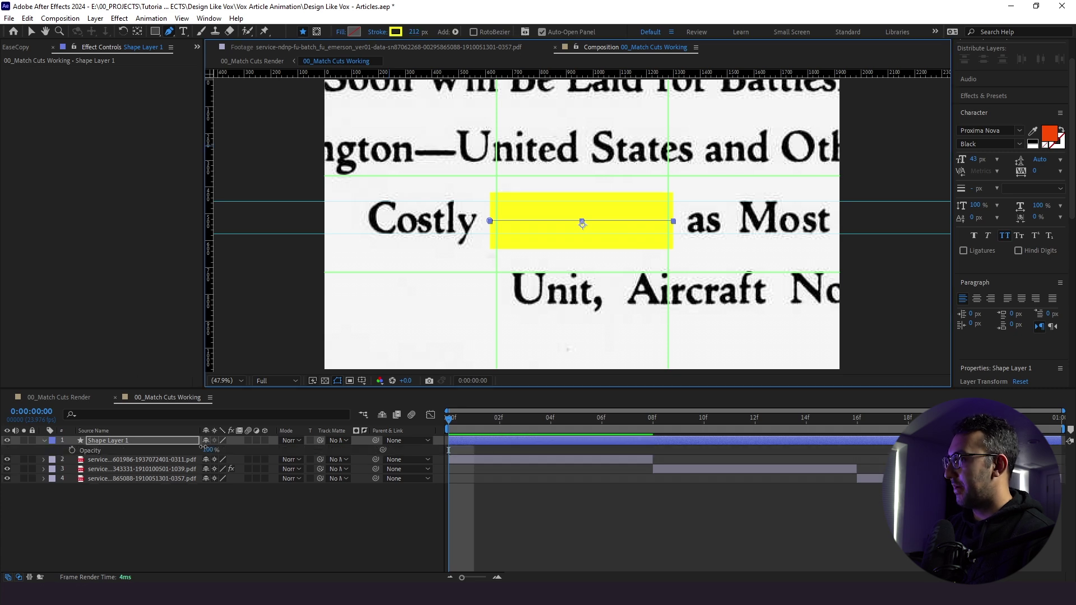
pyautogui.moveTo(207, 450); pyautogui.dragTo(220, 445)
pyautogui.moveTo(583, 415); pyautogui.dragTo(835, 445)
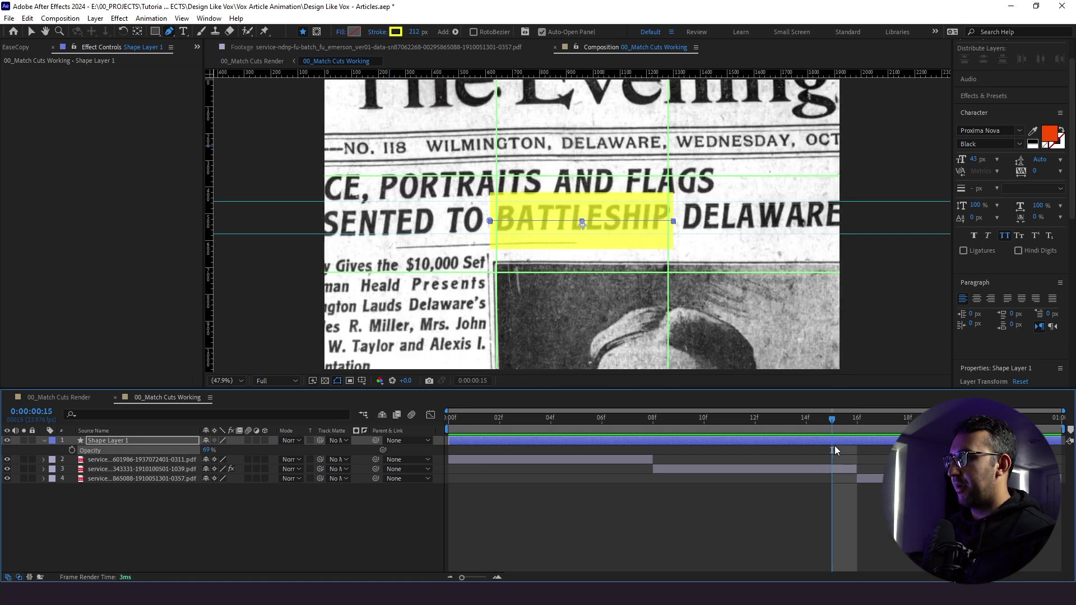
pyautogui.click(599, 421)
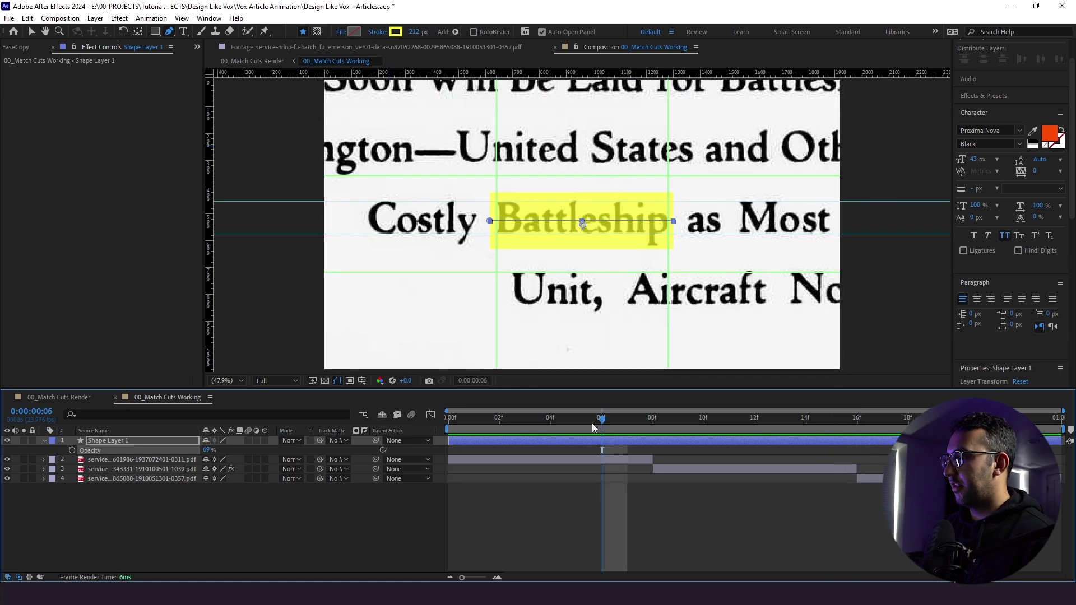
# - Reduce the first article layer's scale to 864% so "Battleship" fits within the highlight
pyautogui.click(32, 32)
pyautogui.click(140, 459)
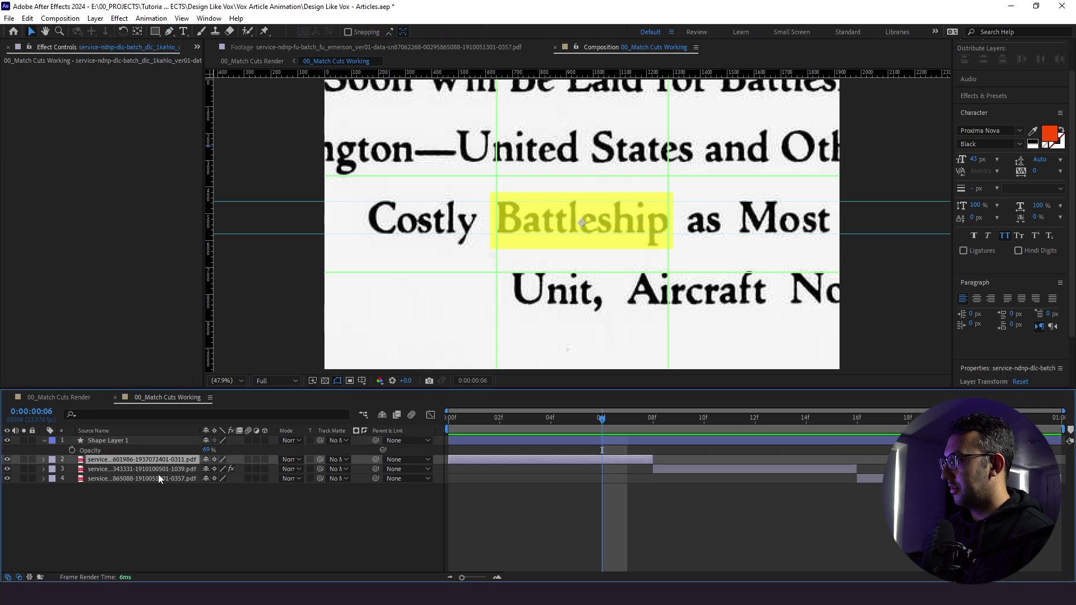
pyautogui.press('s')
pyautogui.click(240, 469)
pyautogui.write('867')
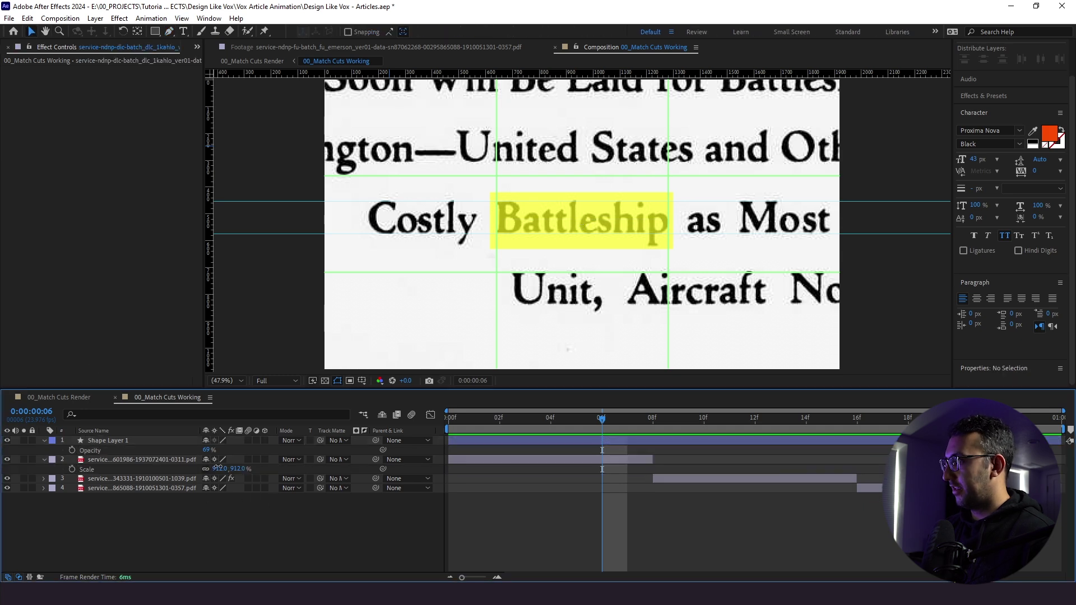
pyautogui.press('Return')
pyautogui.moveTo(202, 476); pyautogui.dragTo(200, 476)
pyautogui.moveTo(593, 428)
pyautogui.mouseDown()
pyautogui.moveTo(660, 435)
pyautogui.moveTo(593, 443)
pyautogui.mouseUp()
# - Set the highlight shape's stroke width to 207 px and its layer opacity back to 100%
pyautogui.click(107, 440)
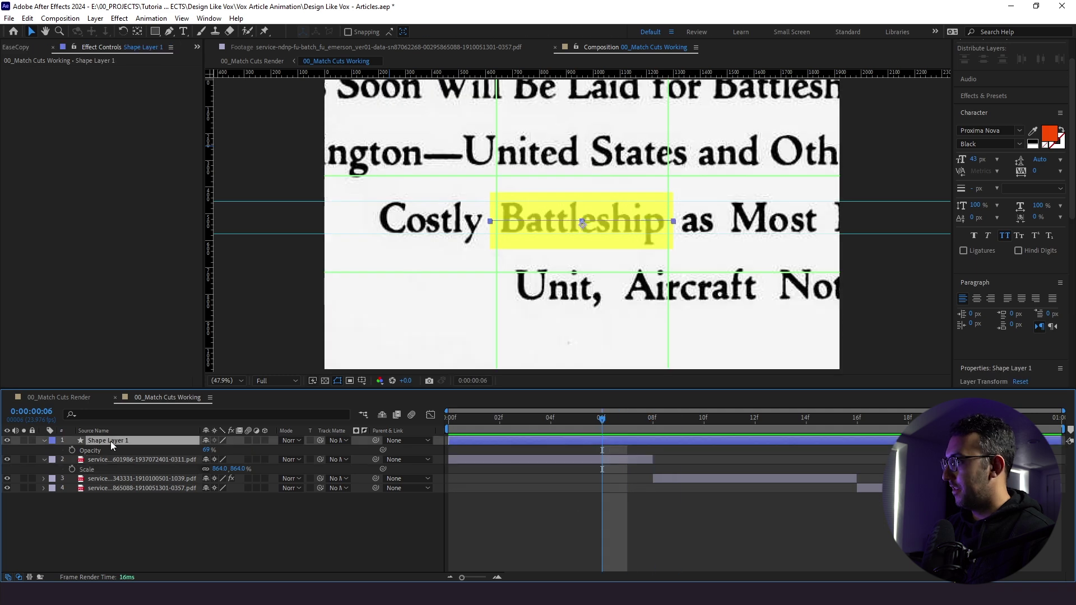
pyautogui.moveTo(499, 32)
pyautogui.mouseDown()
pyautogui.moveTo(464, 42)
pyautogui.moveTo(510, 50)
pyautogui.mouseUp()
pyautogui.click(610, 538)
pyautogui.press('Home')
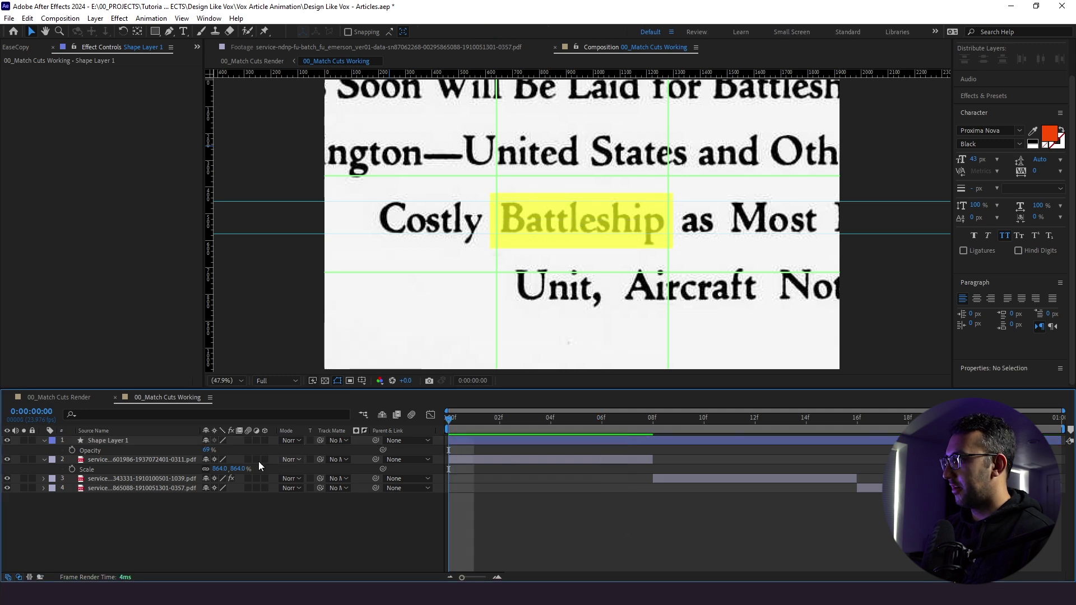
pyautogui.click(156, 441)
pyautogui.press('t')
pyautogui.press('t')
pyautogui.moveTo(208, 450); pyautogui.dragTo(231, 449)
pyautogui.click(481, 31)
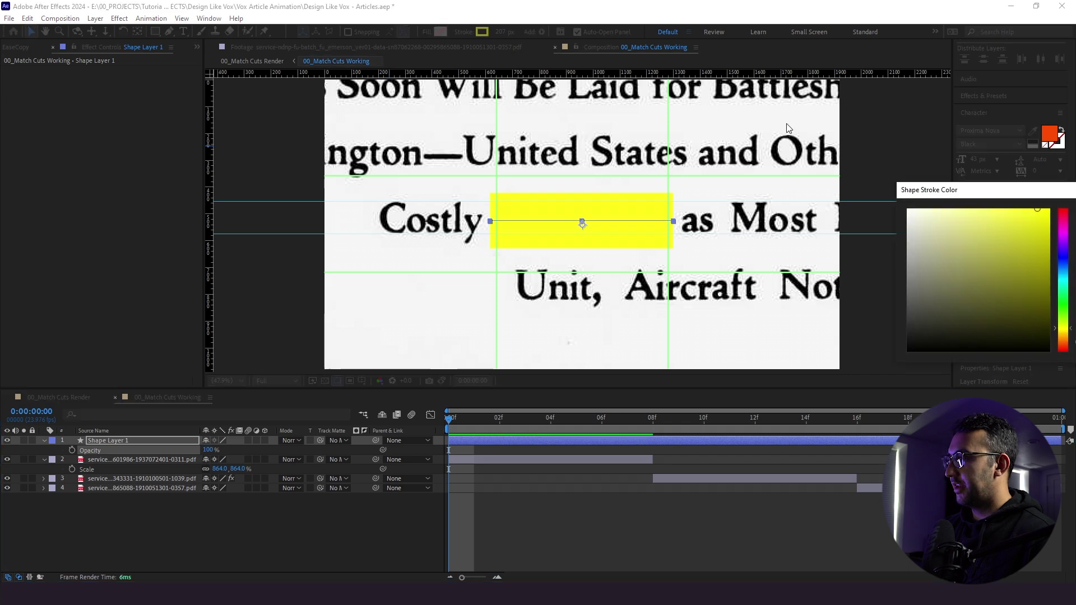
pyautogui.moveTo(488, 87); pyautogui.dragTo(273, 119)
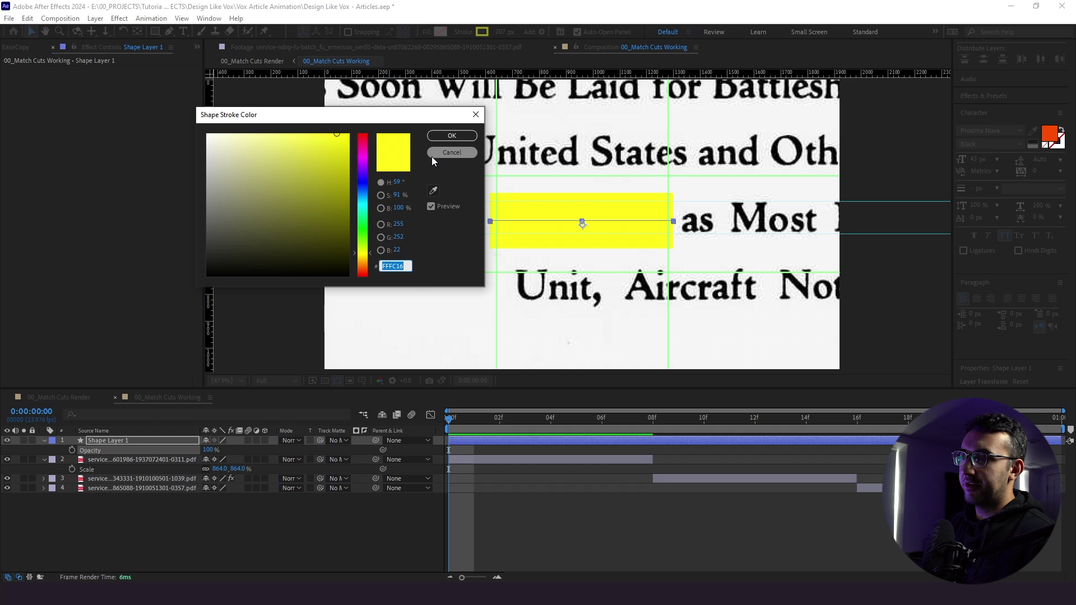
pyautogui.click(451, 153)
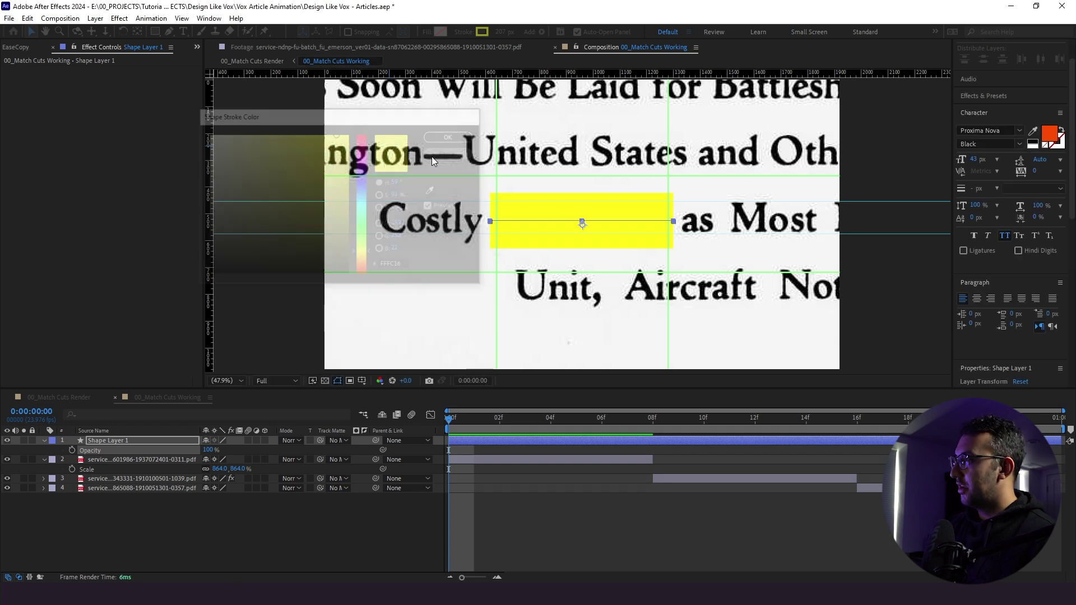
# - Set the highlight shape layer's blending mode to Multiply and preview the match cuts from the first frame
pyautogui.click(144, 441)
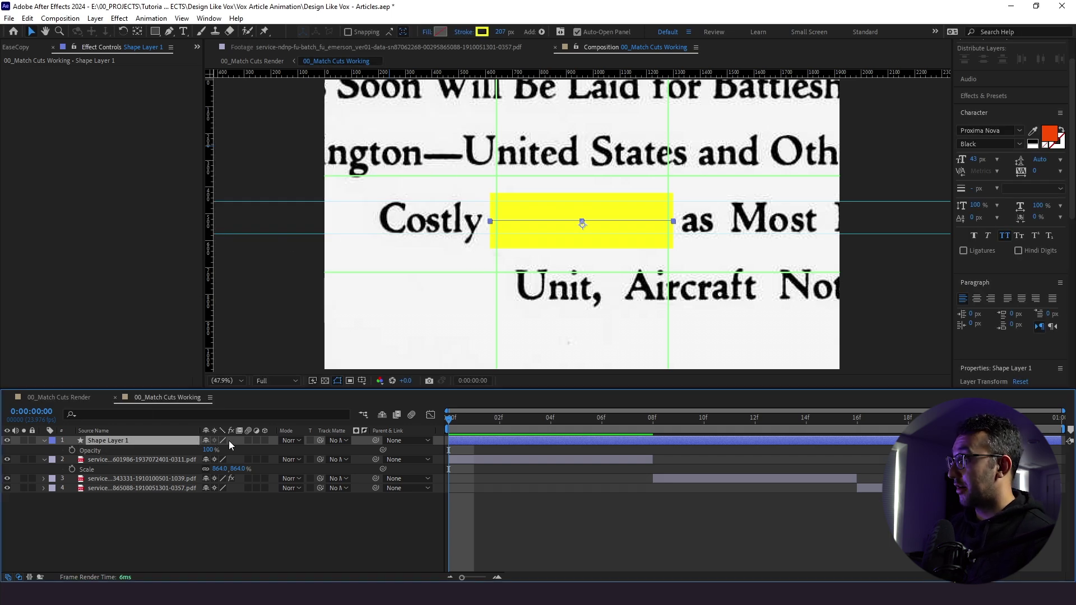
pyautogui.click(289, 440)
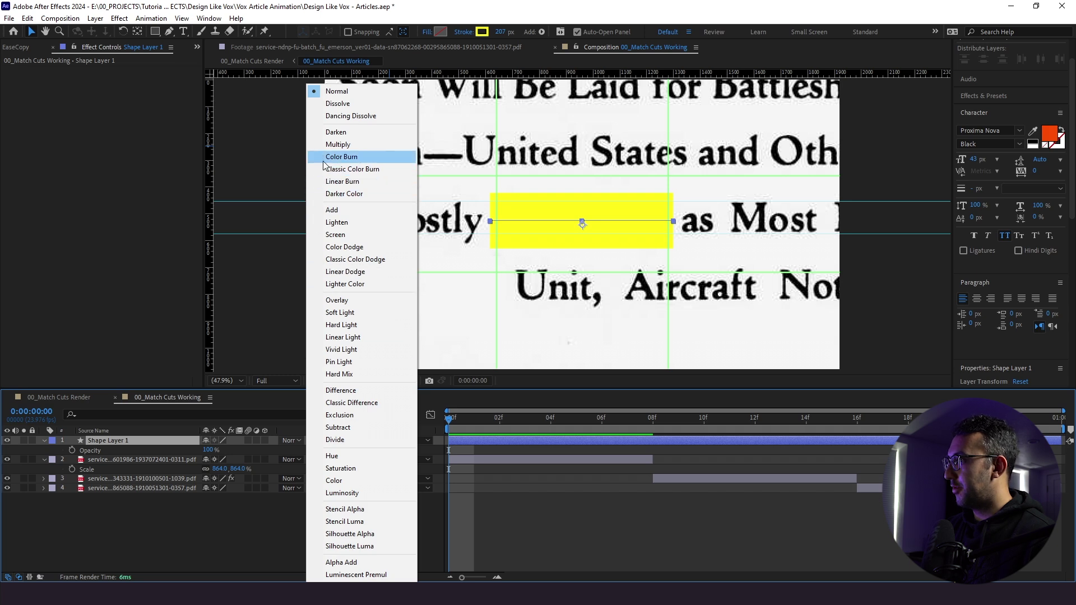
pyautogui.click(332, 145)
pyautogui.click(538, 507)
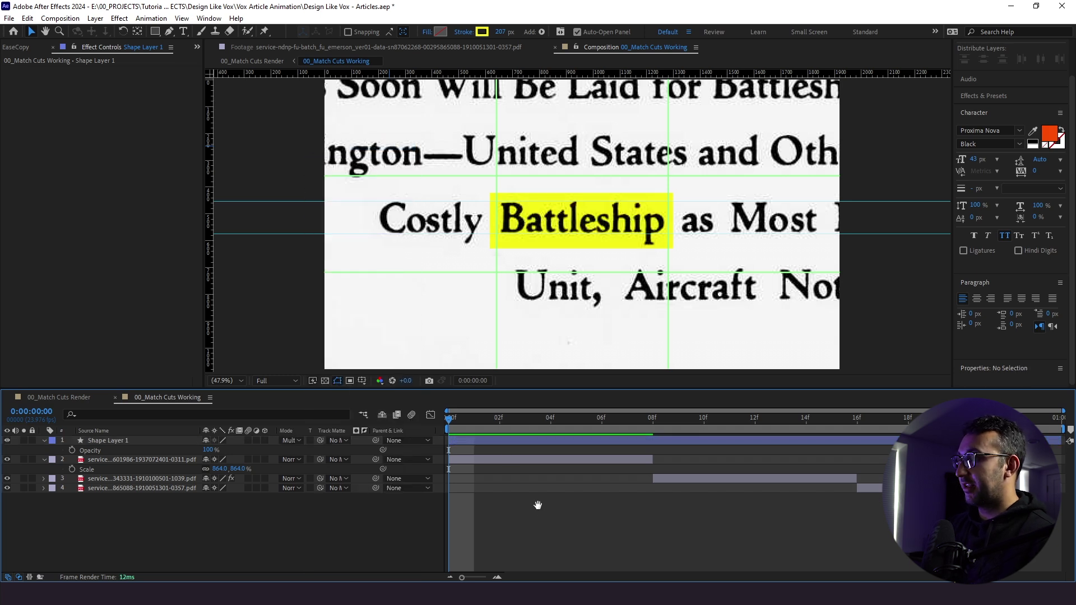
pyautogui.press('space')
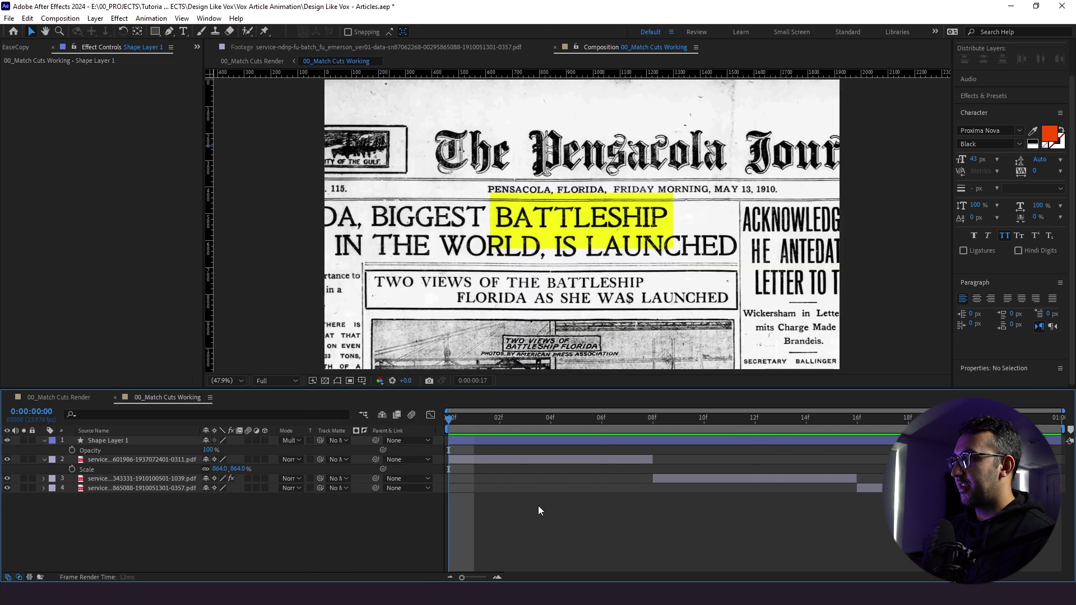
pyautogui.press('space')
# - Narrow the highlight shape's stroke width to 142 px while viewing it over the second article
pyautogui.moveTo(681, 418); pyautogui.dragTo(732, 419)
pyautogui.click(731, 440)
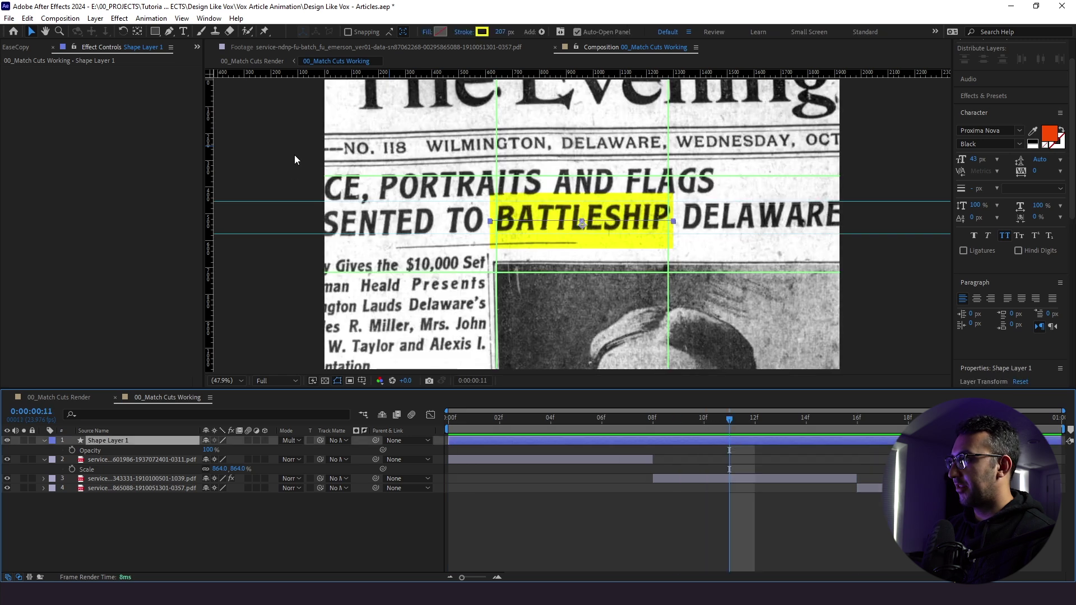
pyautogui.moveTo(496, 36); pyautogui.dragTo(474, 37)
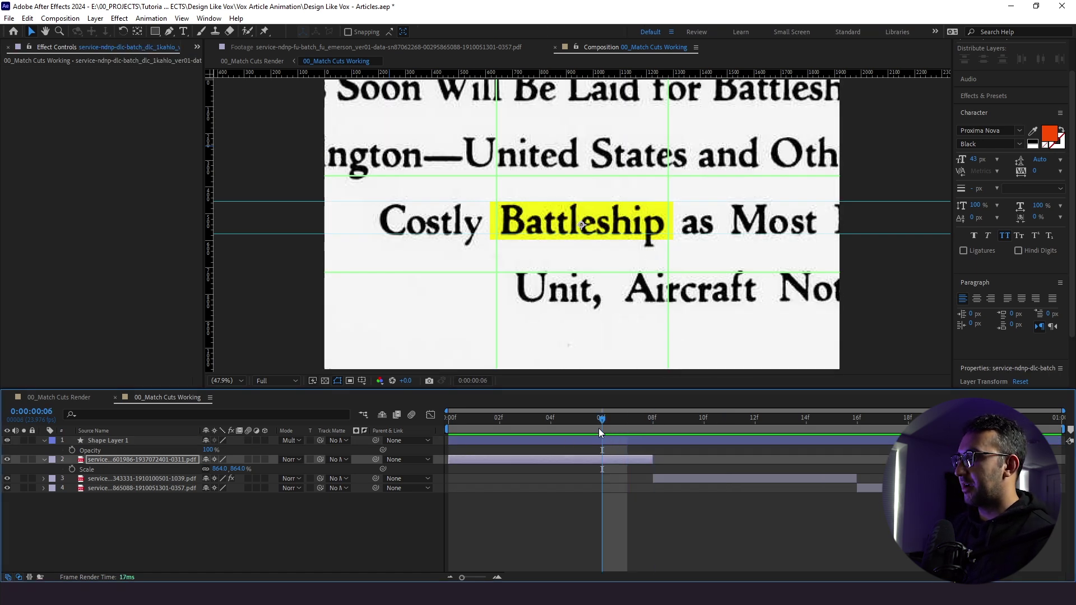
# - Go through the second and third articles, nudging them down slightly where needed to center "Battleship" in the highlight, and return to the first frame
pyautogui.moveTo(598, 428); pyautogui.dragTo(753, 442)
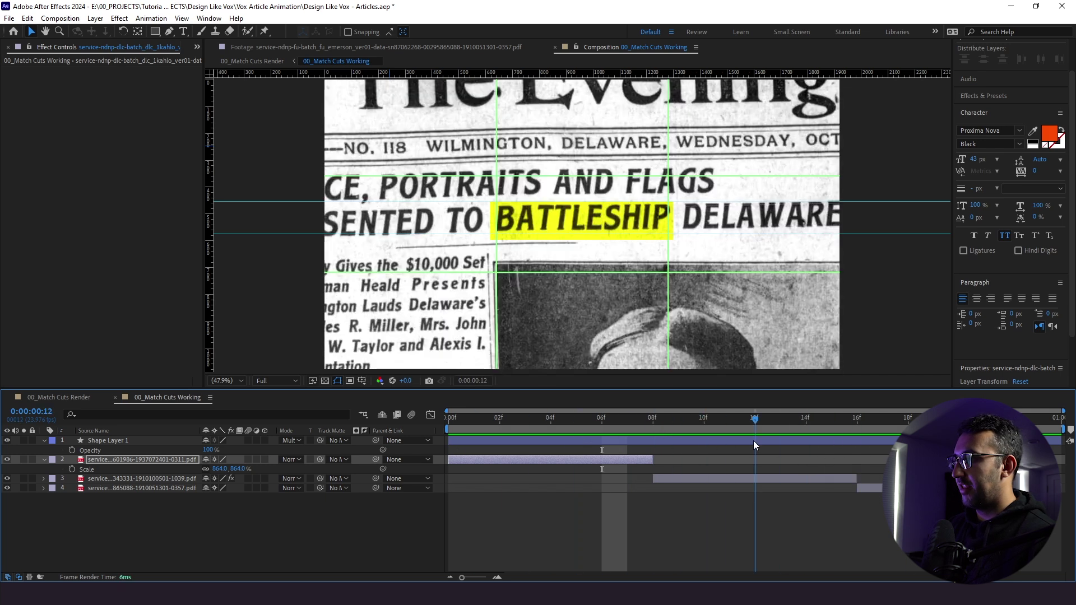
pyautogui.click(762, 475)
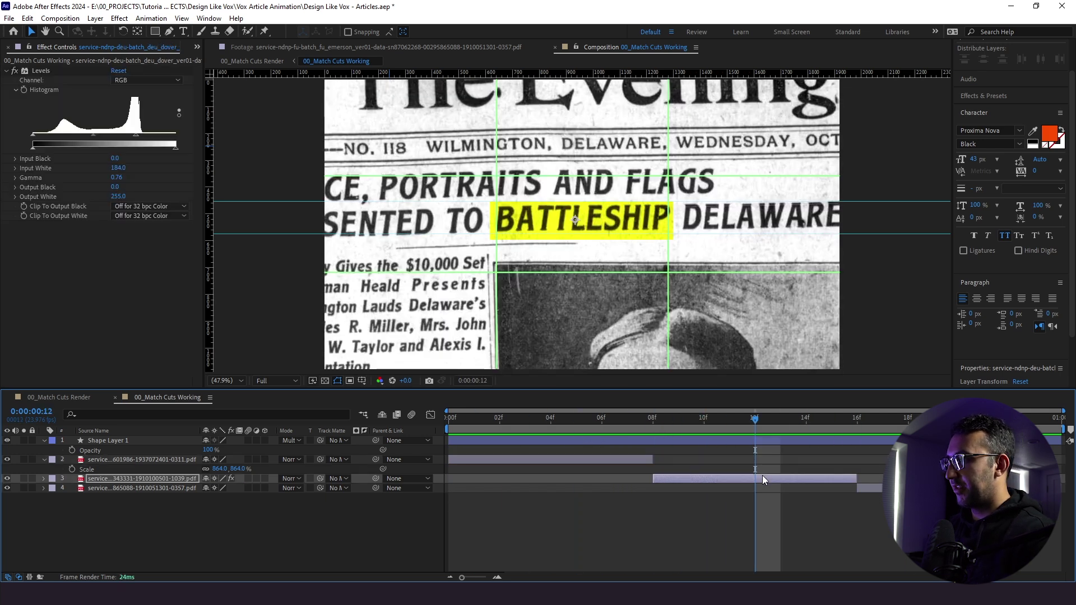
pyautogui.click(651, 419)
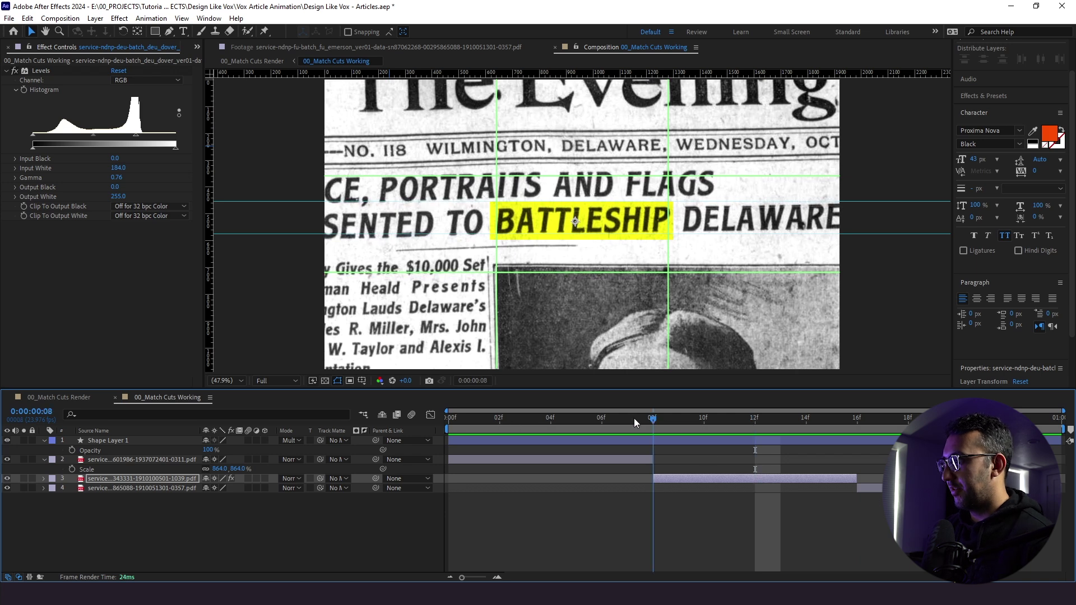
pyautogui.moveTo(634, 419); pyautogui.dragTo(887, 443)
pyautogui.click(897, 488)
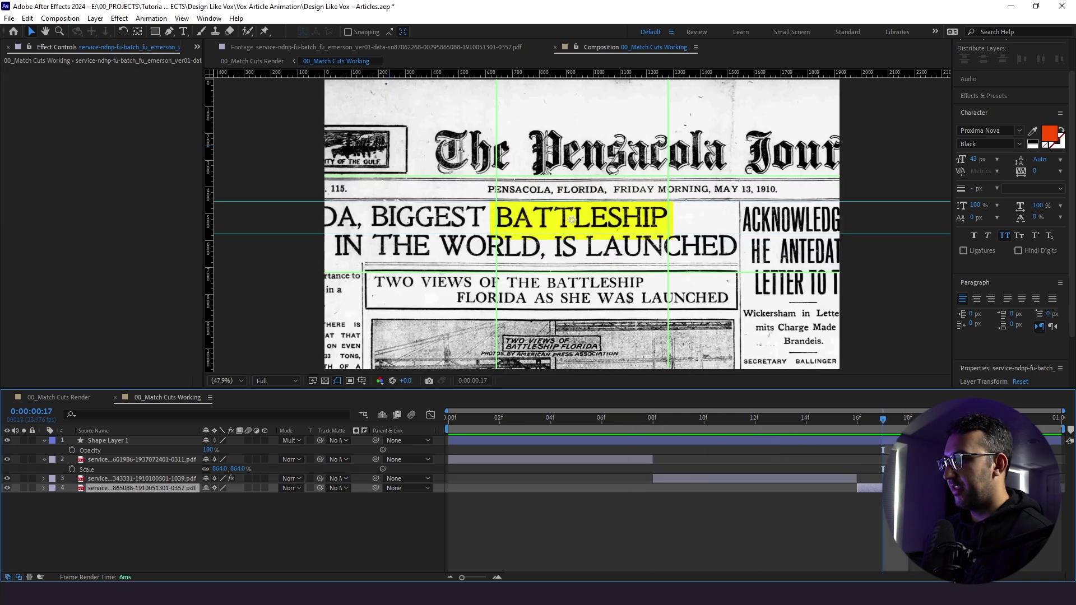
pyautogui.press('Home')
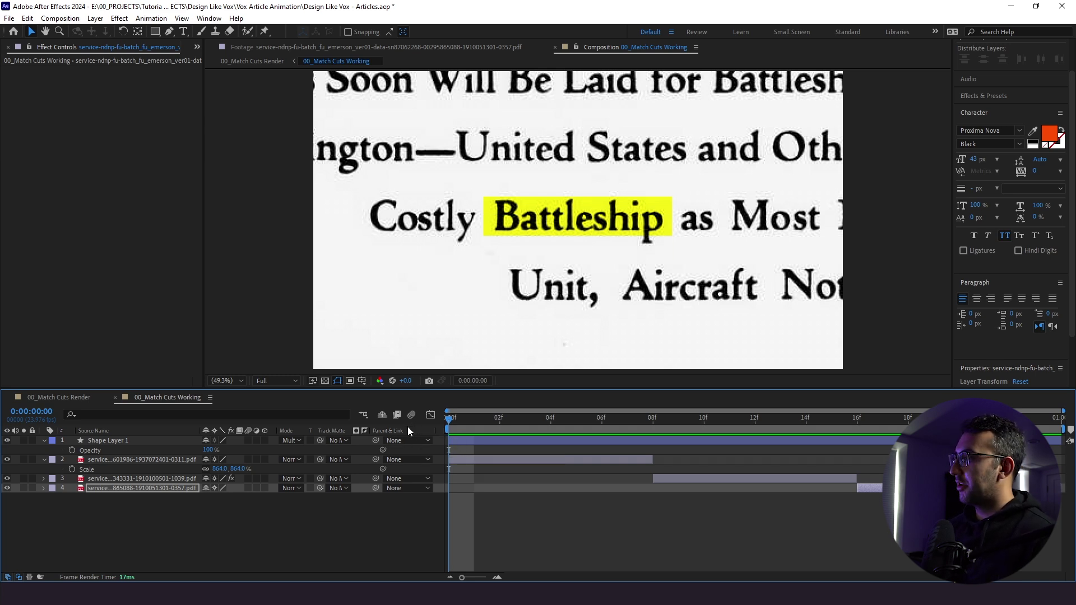
# - Solo the highlight shape layer and rename it "Highlighter"
pyautogui.click(183, 441)
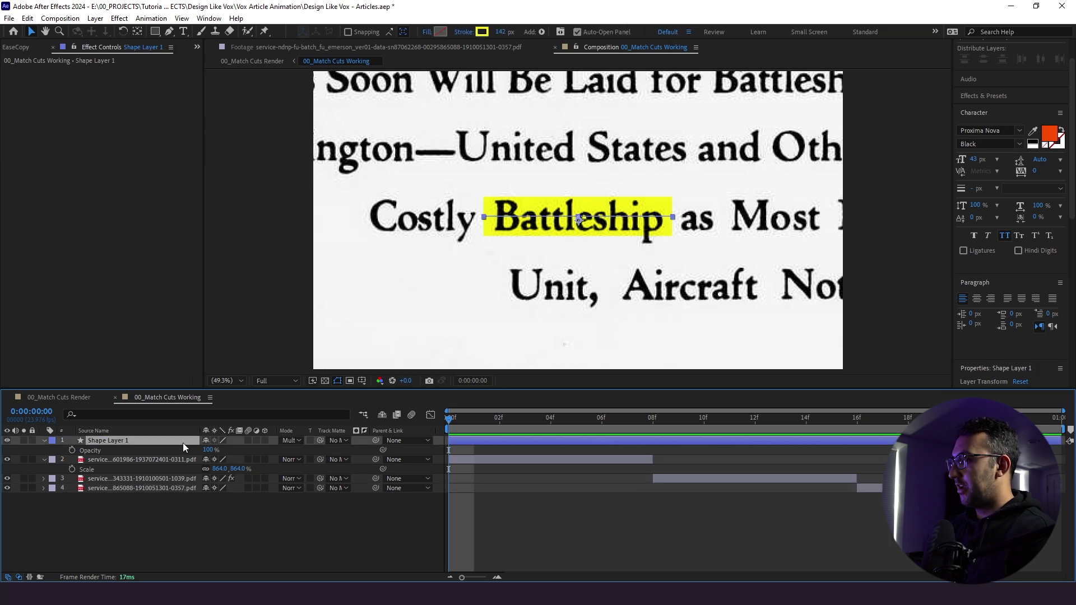
pyautogui.click(23, 441)
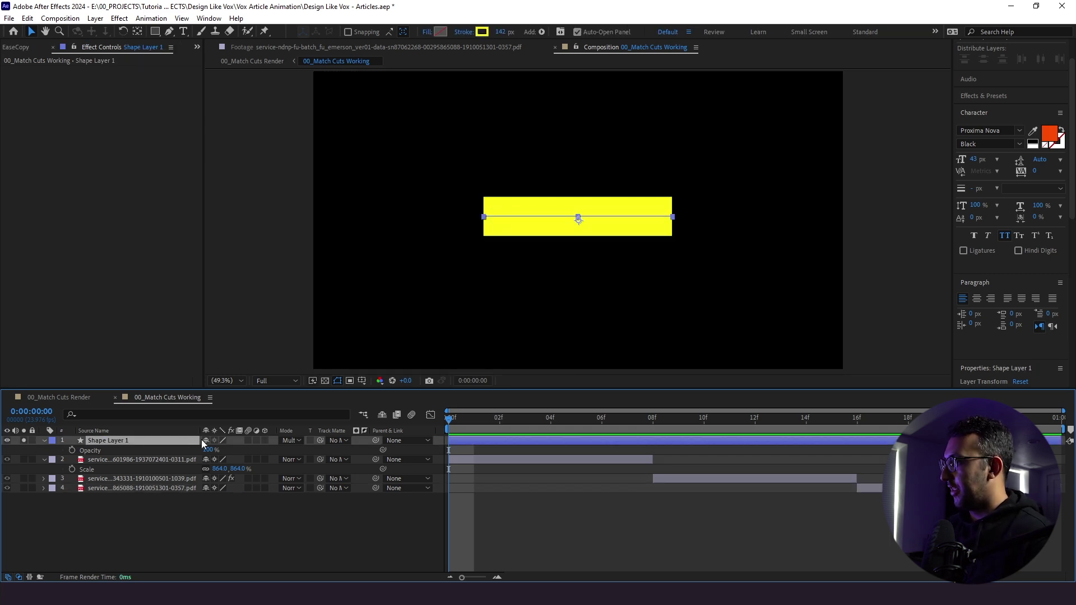
pyautogui.press('Return')
pyautogui.write('Hi')
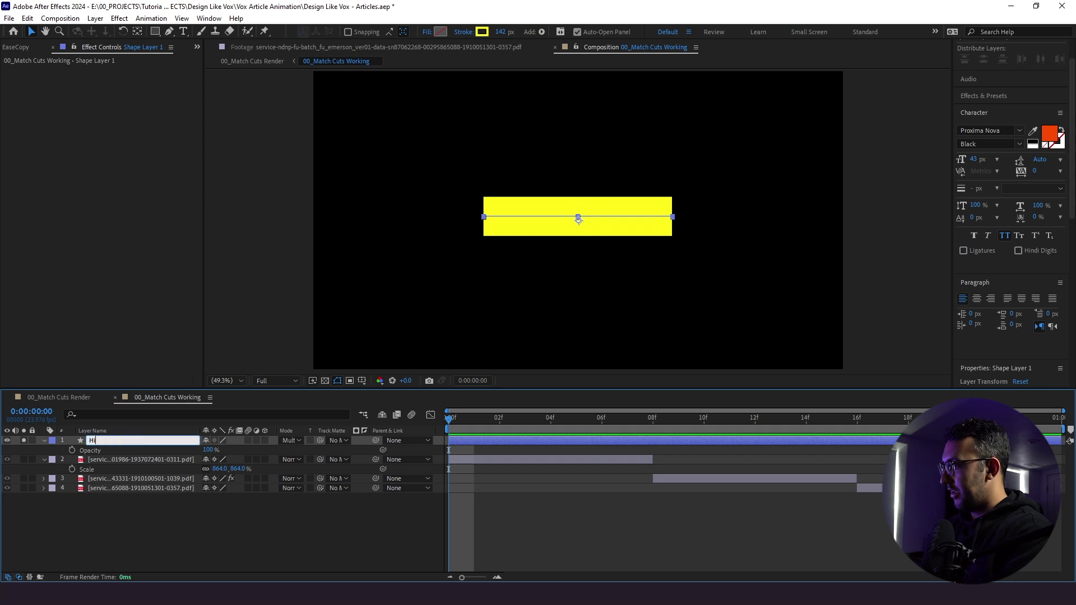
pyautogui.write('ghlighter')
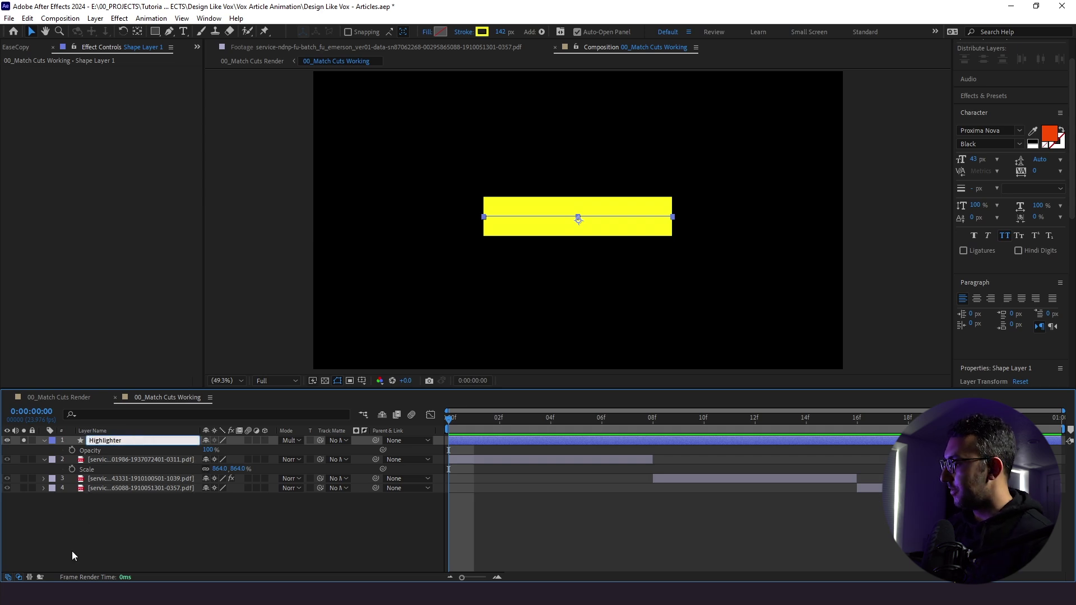
pyautogui.press('Return')
# - Apply the Roughen Edges effect to the Highlighter layer and inspect its edges at 100% magnification
pyautogui.hotkey('ctrl', 'space')
pyautogui.write('roug')
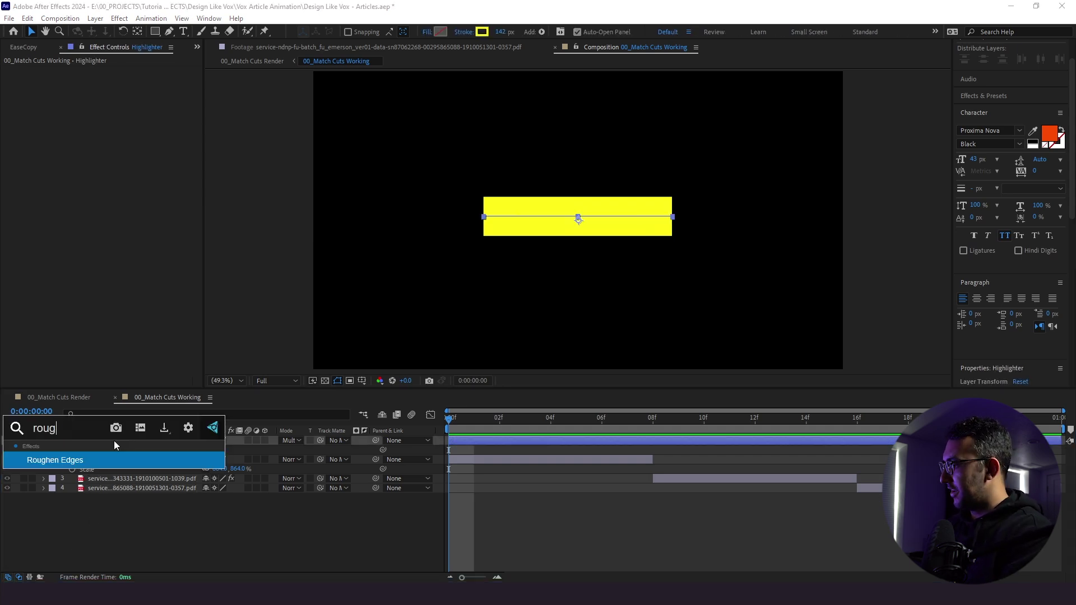
pyautogui.press('Return')
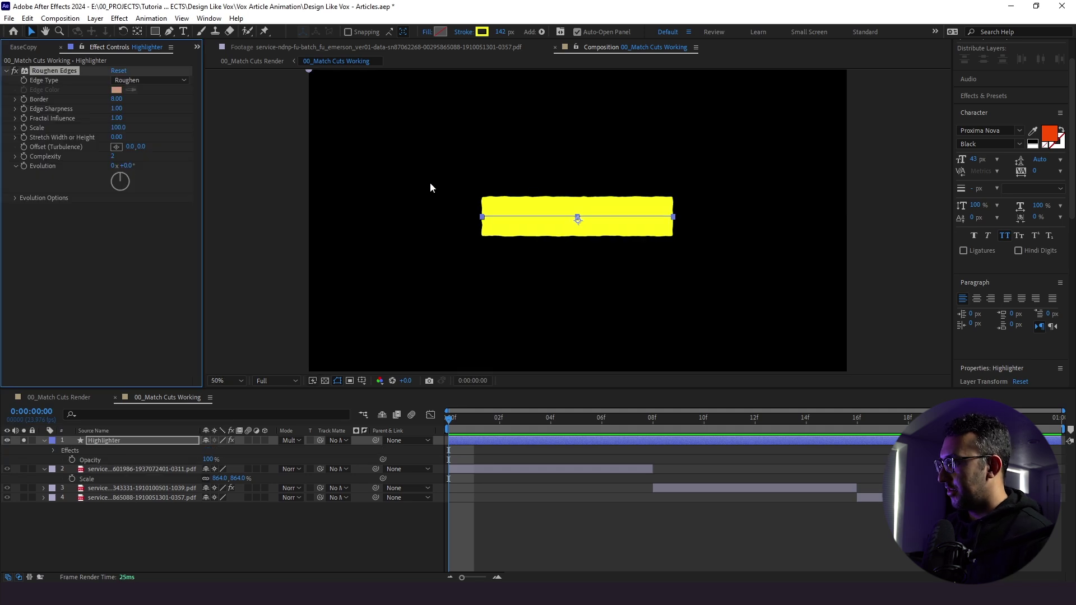
pyautogui.press('/')
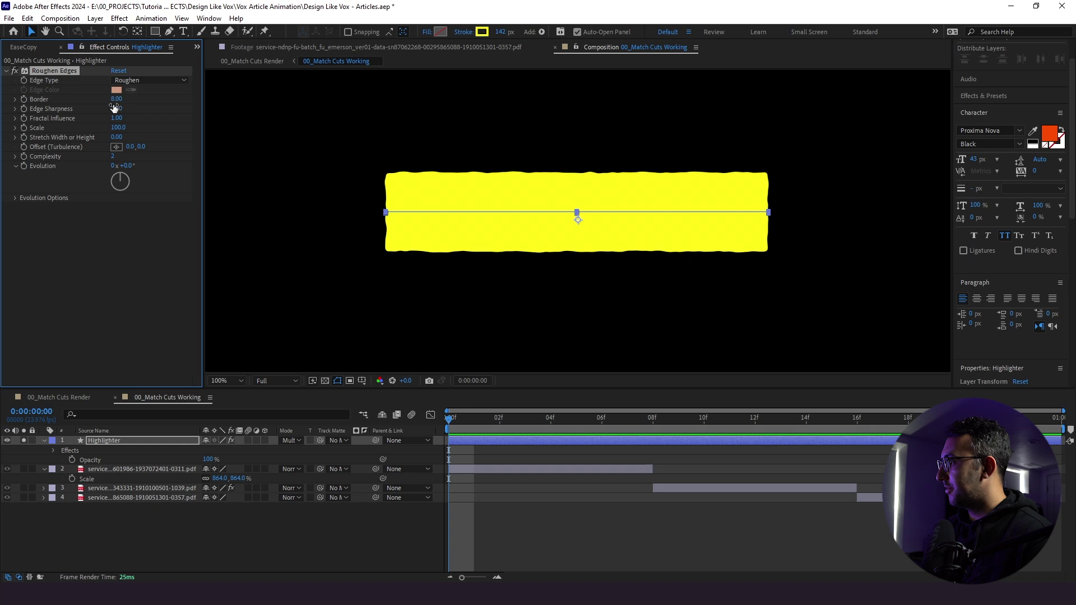
# - Set the Highlighter's Roughen Edges to Border 16.30, Edge Sharpness 0.26, Fractal Influence 0.31 and Scale 21, comparing the effect off and on
pyautogui.moveTo(115, 101); pyautogui.dragTo(180, 113)
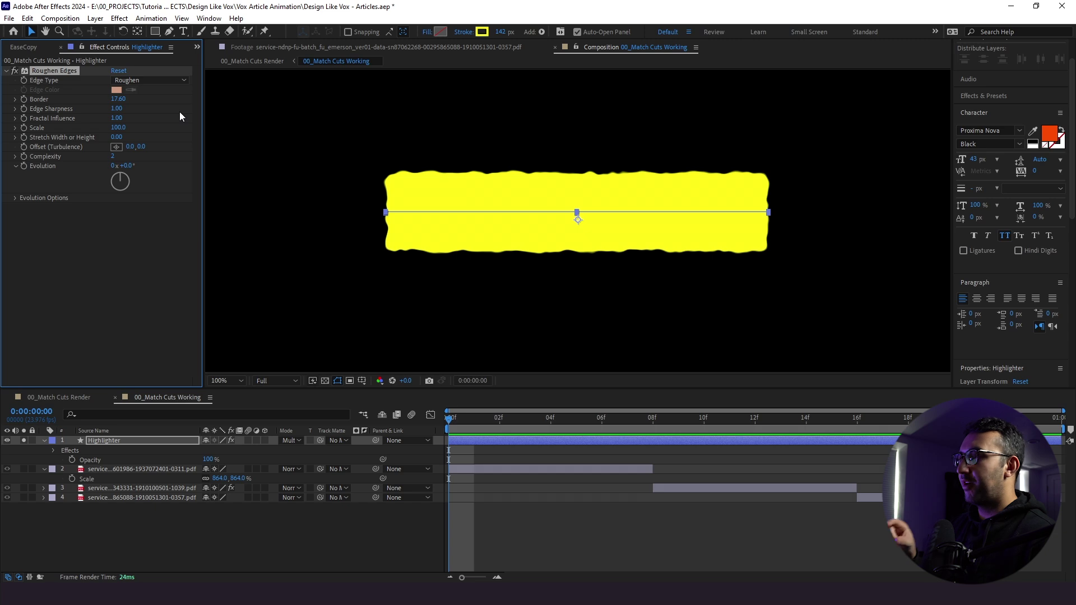
pyautogui.click(16, 71)
pyautogui.click(15, 72)
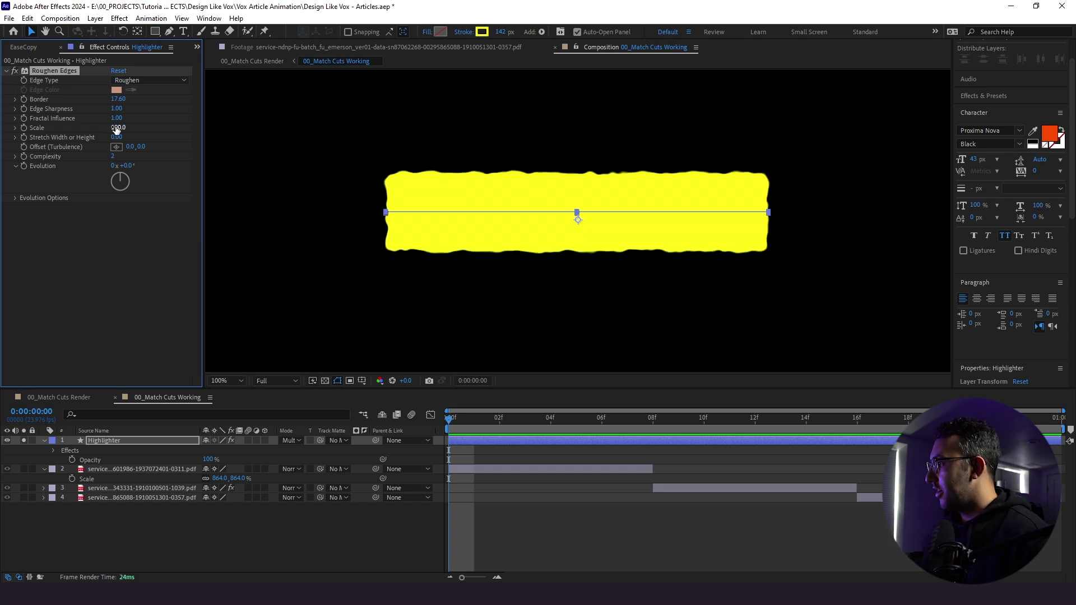
pyautogui.moveTo(117, 127)
pyautogui.mouseDown()
pyautogui.moveTo(84, 166)
pyautogui.moveTo(83, 119)
pyautogui.moveTo(143, 138)
pyautogui.moveTo(106, 135)
pyautogui.moveTo(101, 145)
pyautogui.mouseUp()
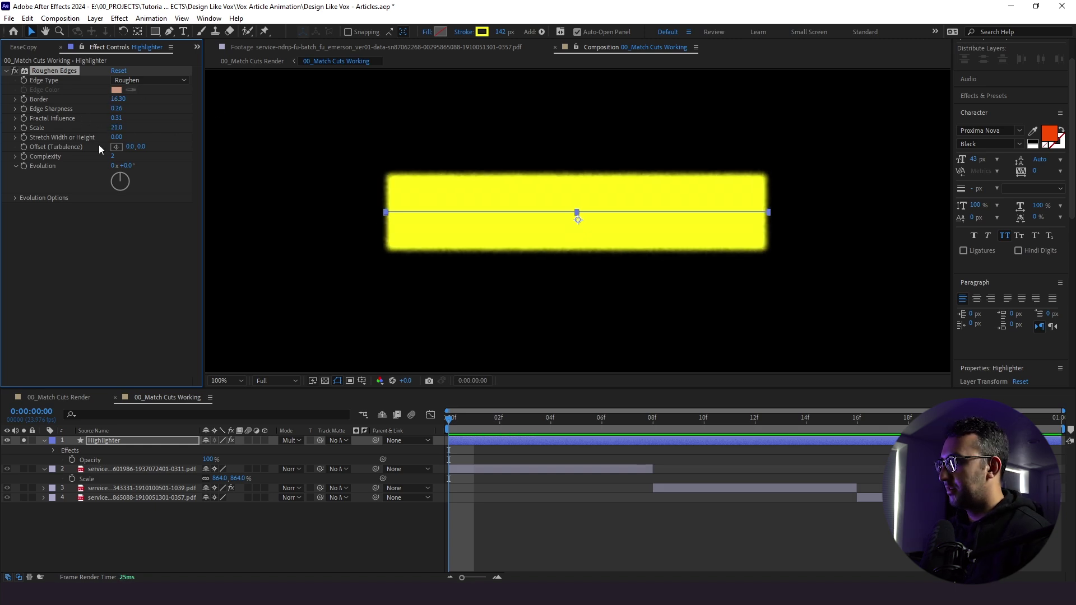
# - Apply the Turbulent Displace effect to the Highlighter layer and check it with solo off and on
pyautogui.click(142, 442)
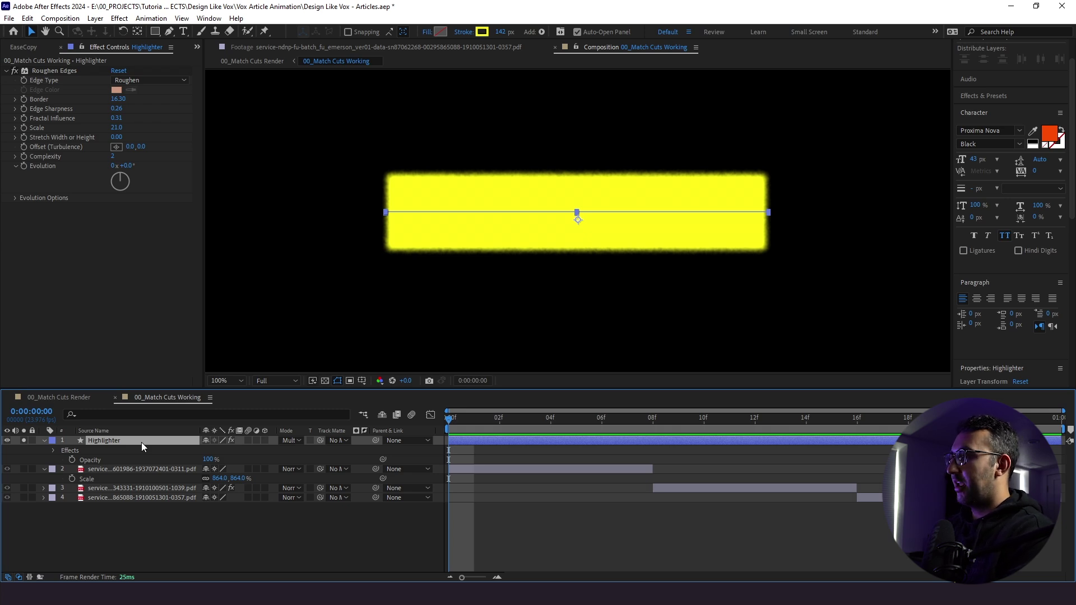
pyautogui.hotkey('ctrl', 'space')
pyautogui.write('tur')
pyautogui.press('Return')
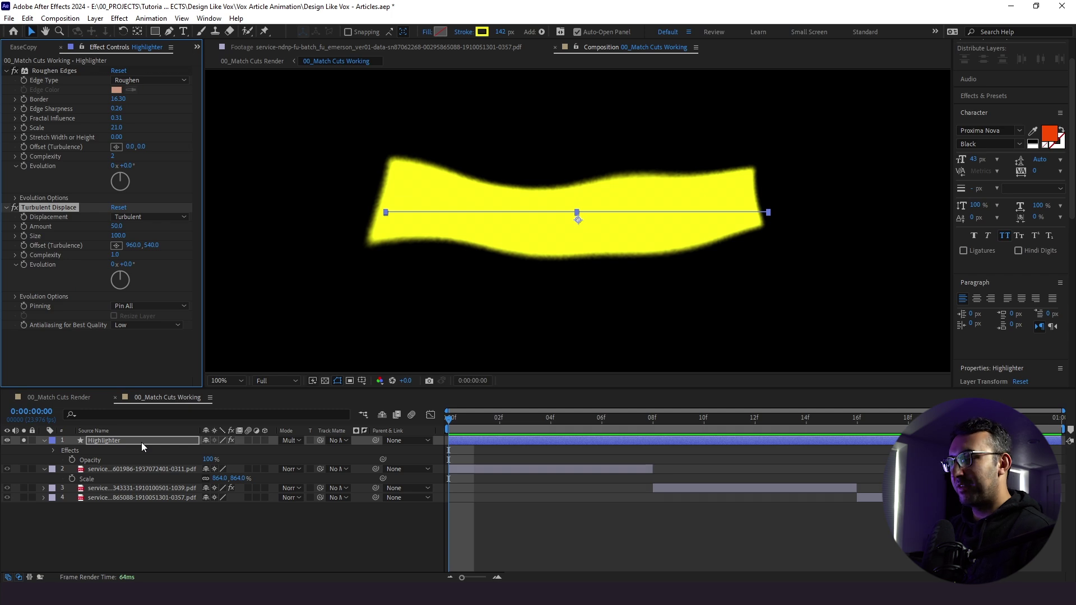
pyautogui.click(23, 441)
pyautogui.click(24, 441)
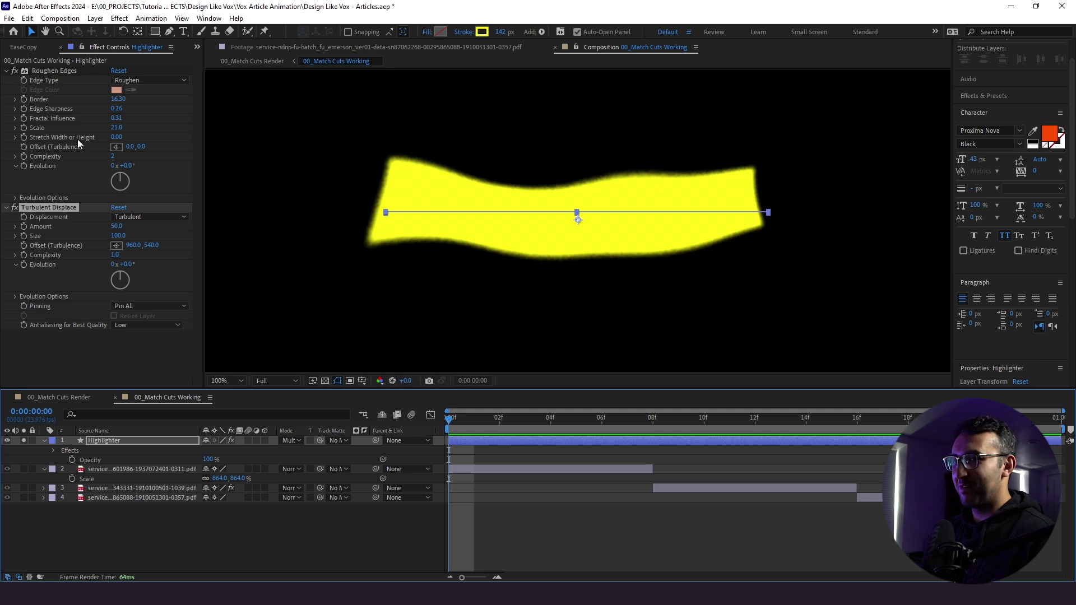
# - Reduce Turbulent Displace to an Amount of 10 and a Size of 44
pyautogui.click(117, 226)
pyautogui.write('12')
pyautogui.press('Return')
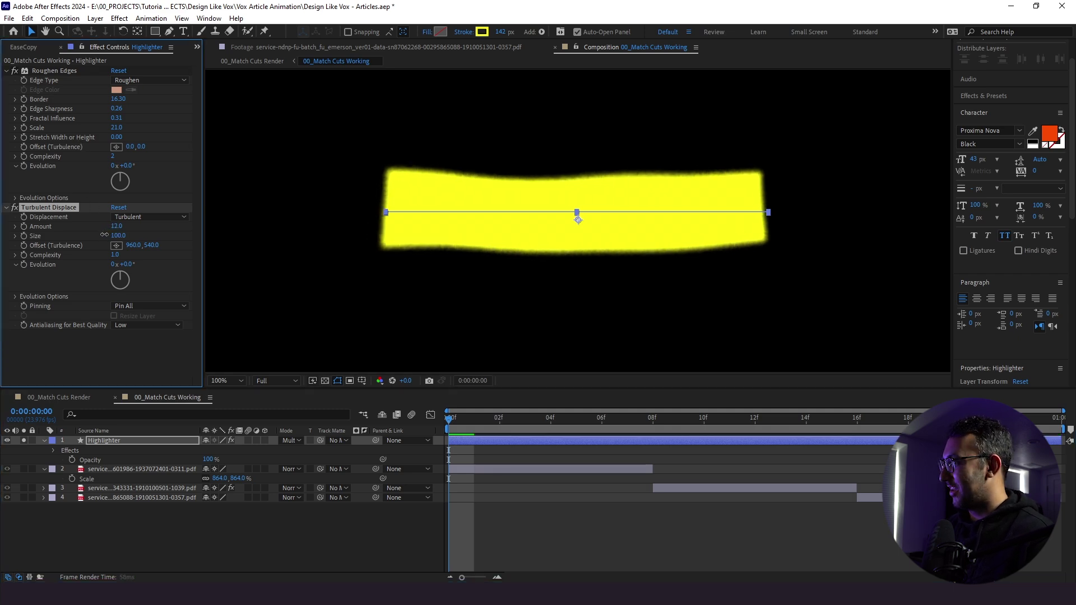
pyautogui.moveTo(104, 235)
pyautogui.mouseDown()
pyautogui.moveTo(80, 245)
pyautogui.moveTo(115, 258)
pyautogui.mouseUp()
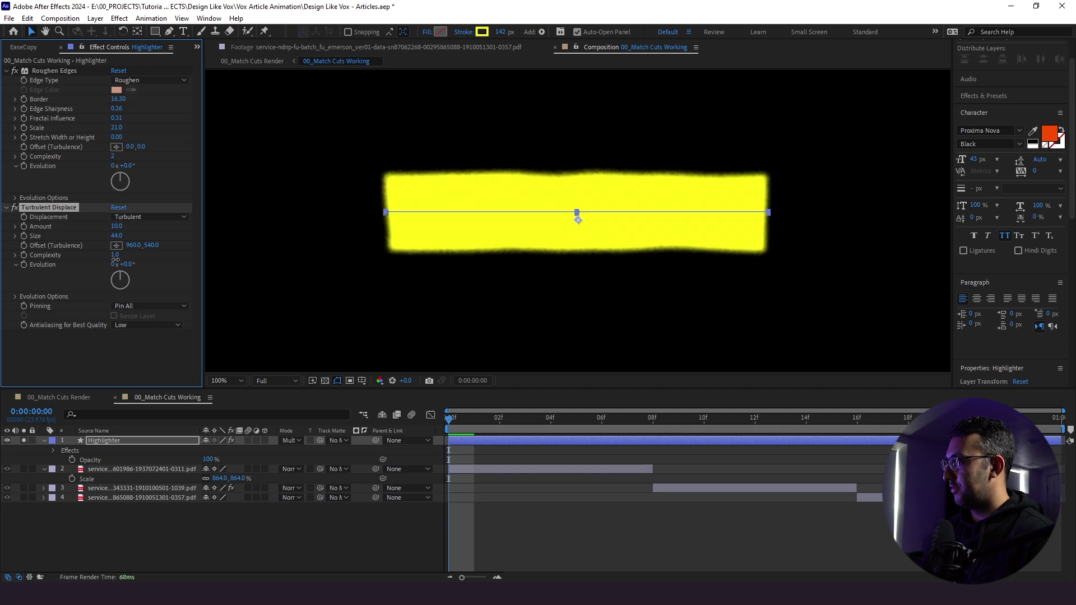
# - Compare the highlight with both effects off and on, soloed and over the article, leaving the effects enabled and the layer unsoloed
pyautogui.click(25, 440)
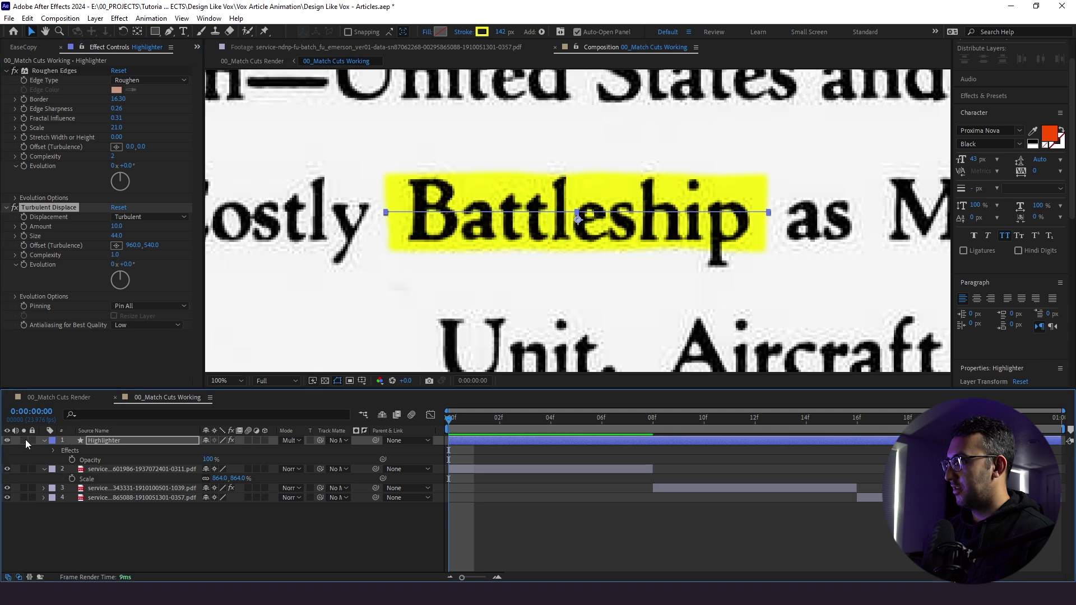
pyautogui.click(26, 440)
pyautogui.click(25, 440)
pyautogui.click(25, 439)
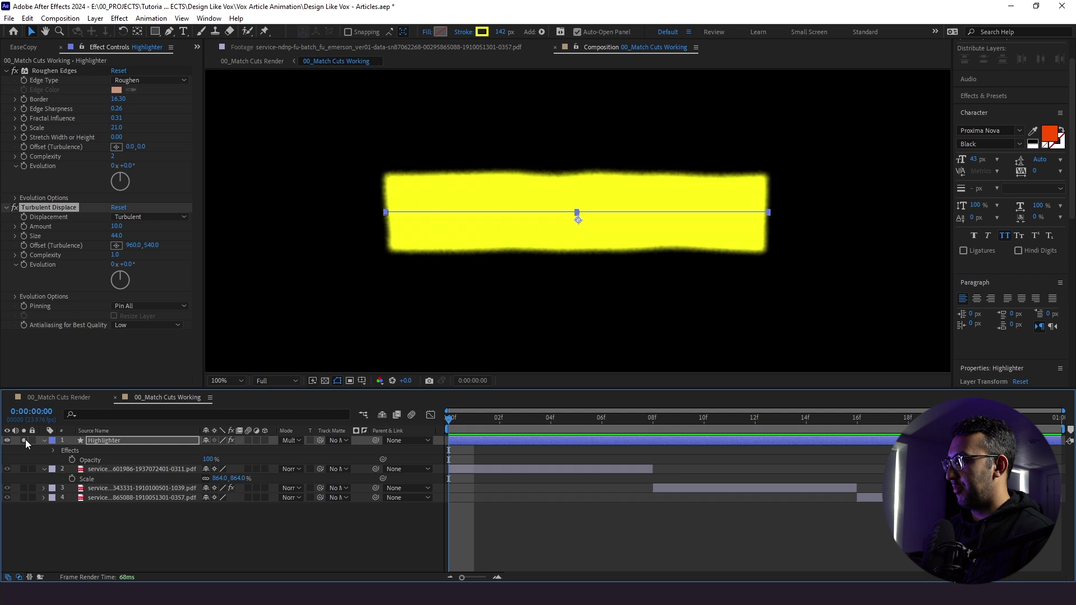
pyautogui.click(14, 80)
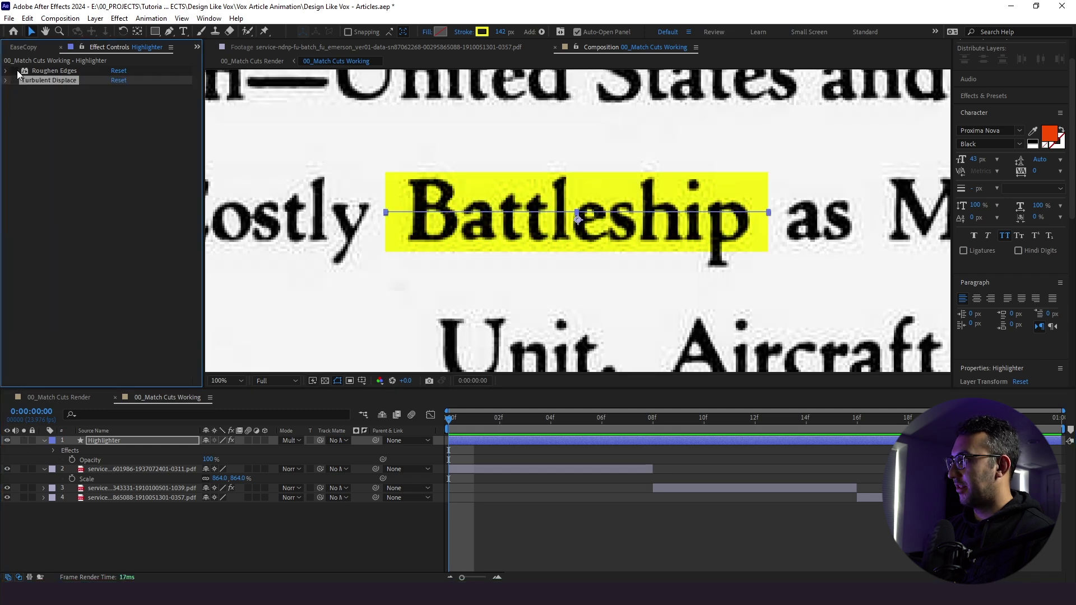
pyautogui.moveTo(15, 70); pyautogui.dragTo(15, 81)
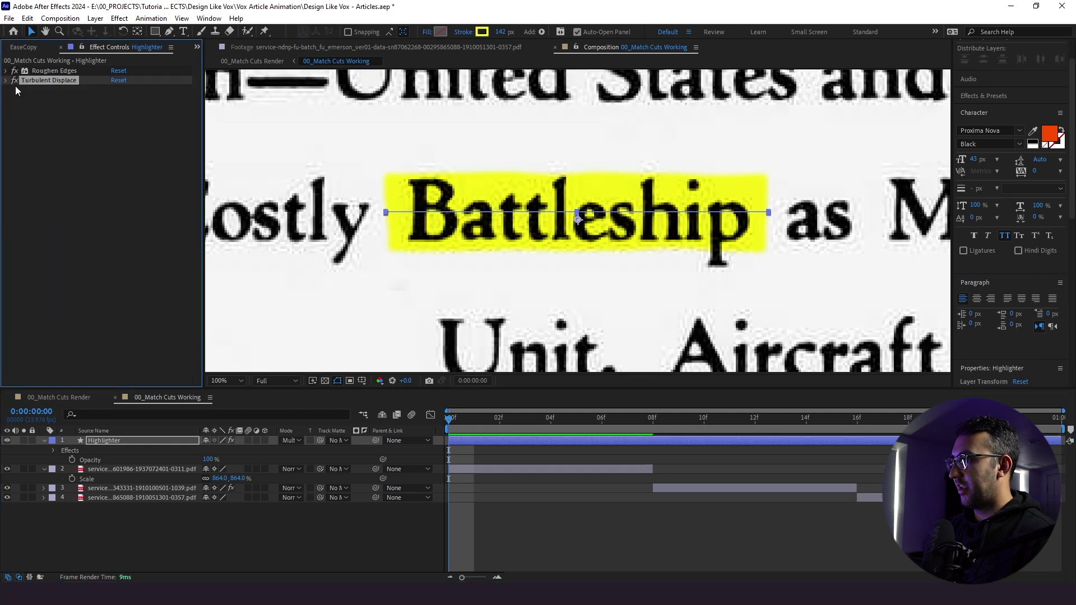
pyautogui.click(25, 440)
pyautogui.moveTo(15, 70); pyautogui.dragTo(15, 81)
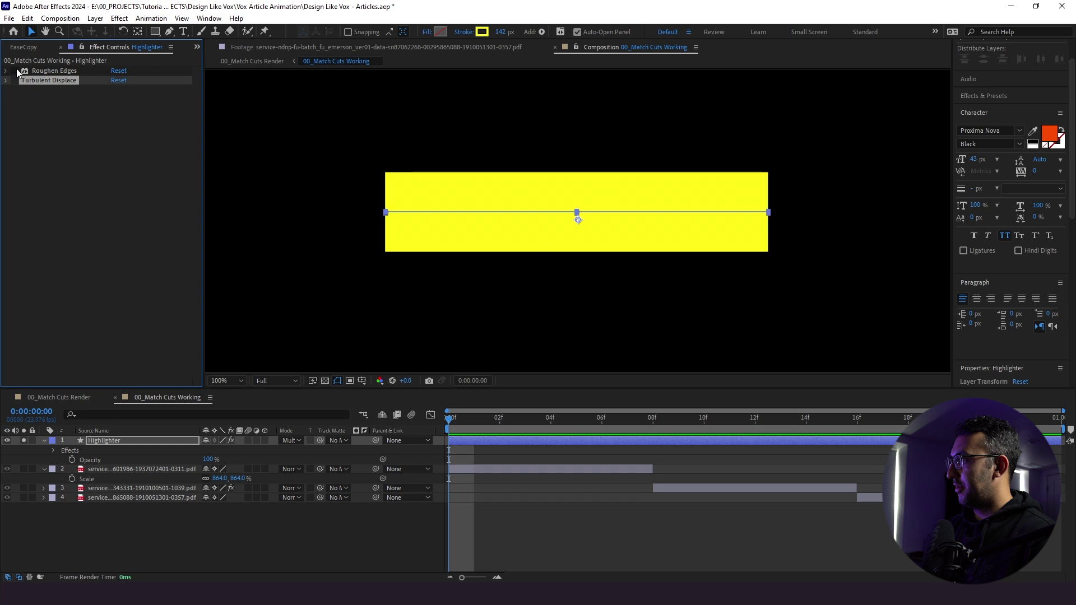
pyautogui.click(16, 80)
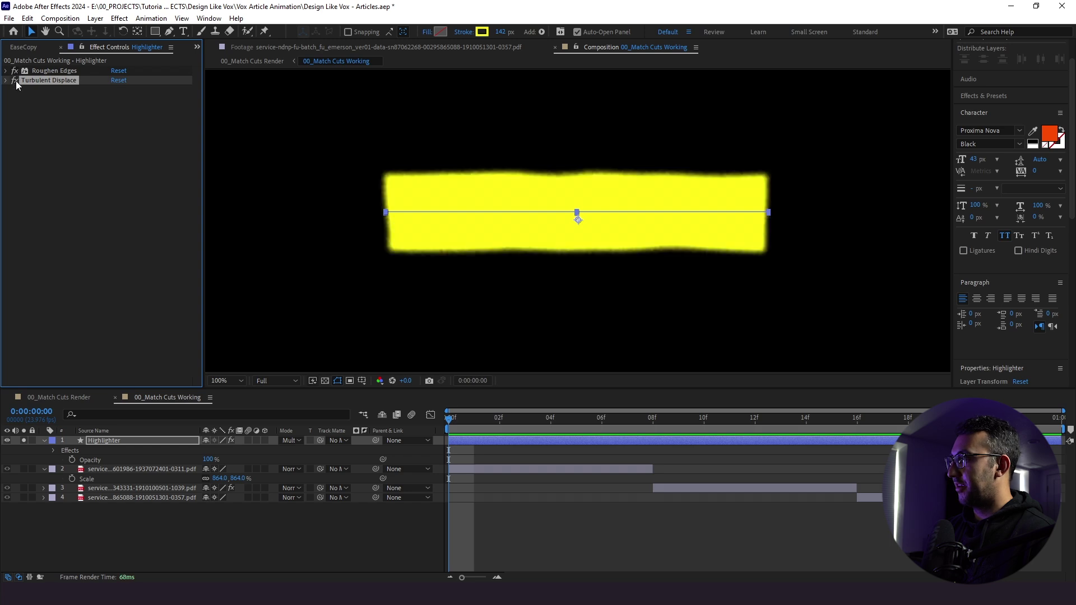
pyautogui.click(24, 440)
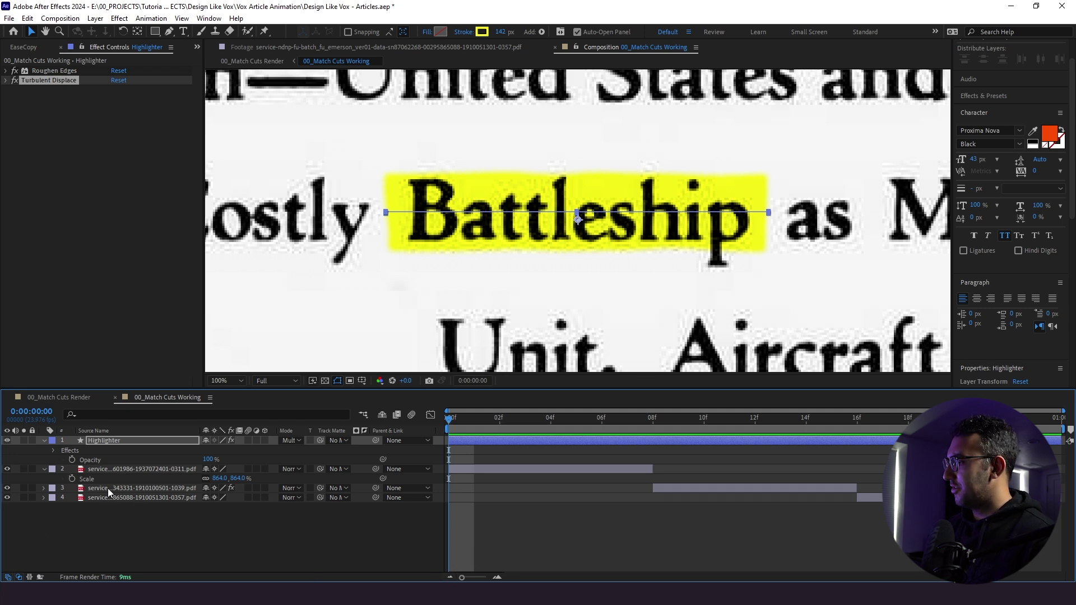
# - Add a Trim Paths operator to the Highlighter shape layer and reveal its properties
pyautogui.click(45, 446)
pyautogui.click(45, 440)
pyautogui.click(44, 441)
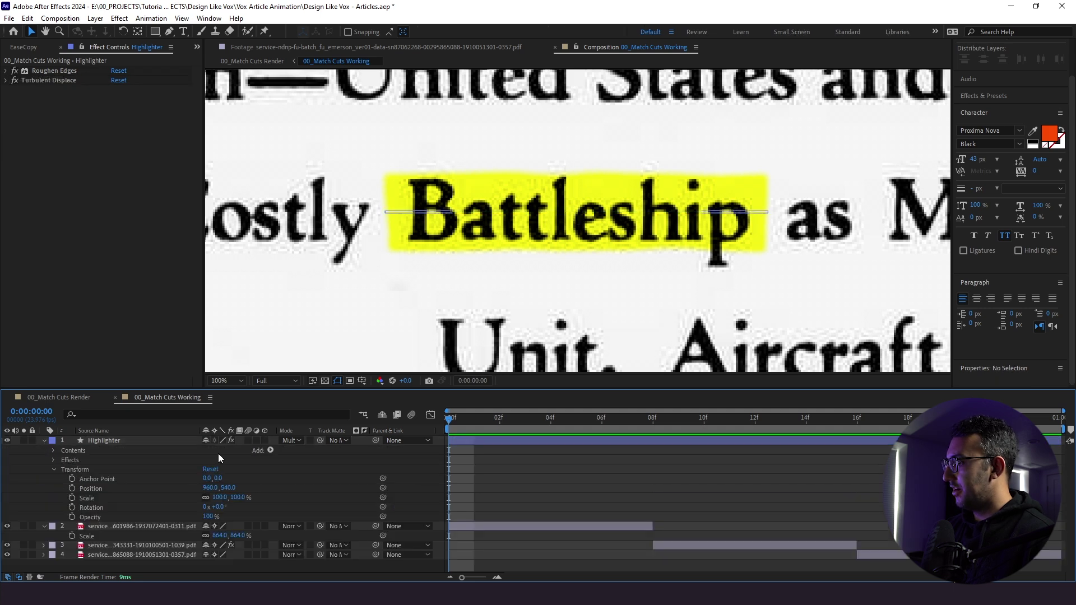
pyautogui.click(271, 450)
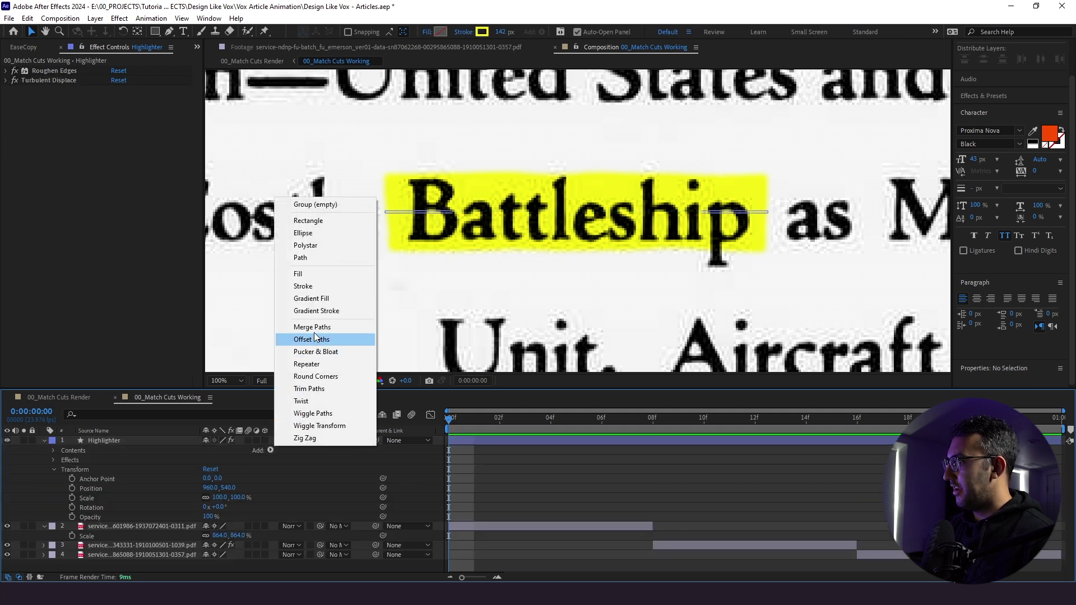
pyautogui.click(328, 389)
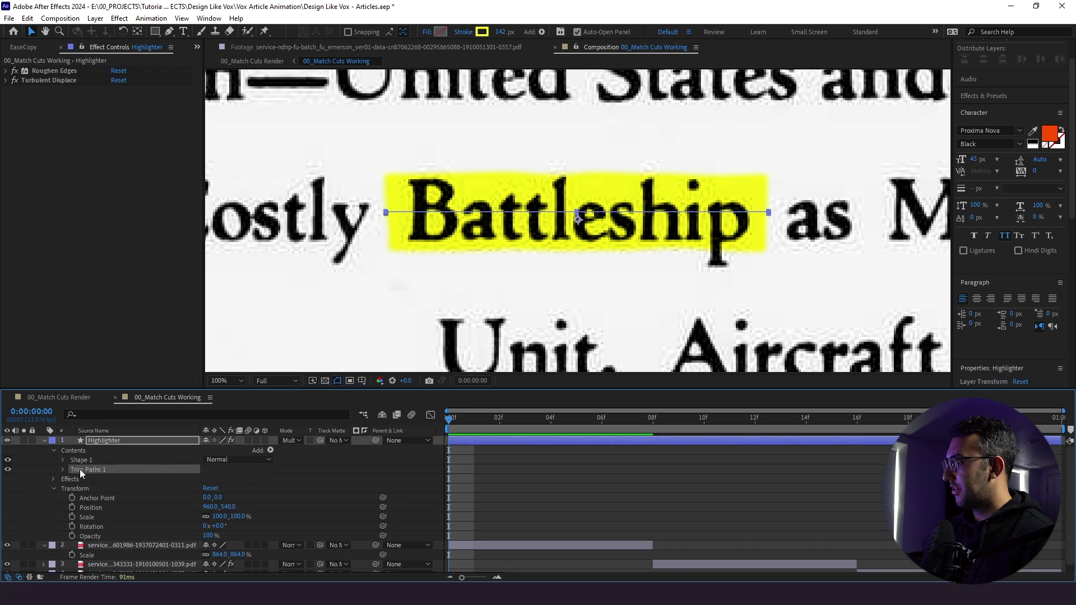
pyautogui.click(63, 469)
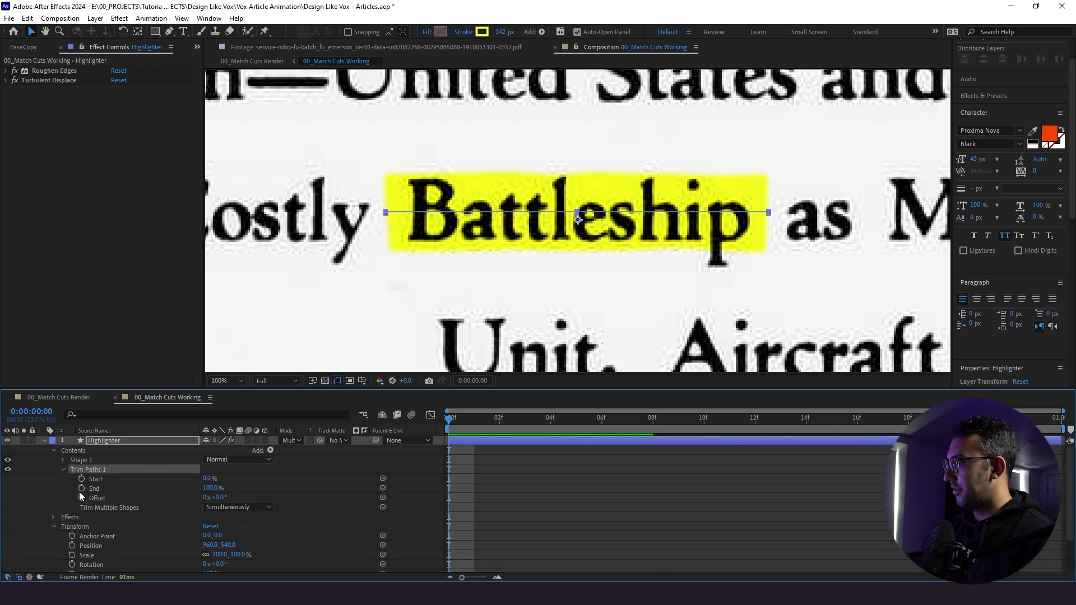
# - Set the Trim Paths End value to 0% and keyframe it at the first frame
pyautogui.click(210, 488)
pyautogui.write('0')
pyautogui.press('Return')
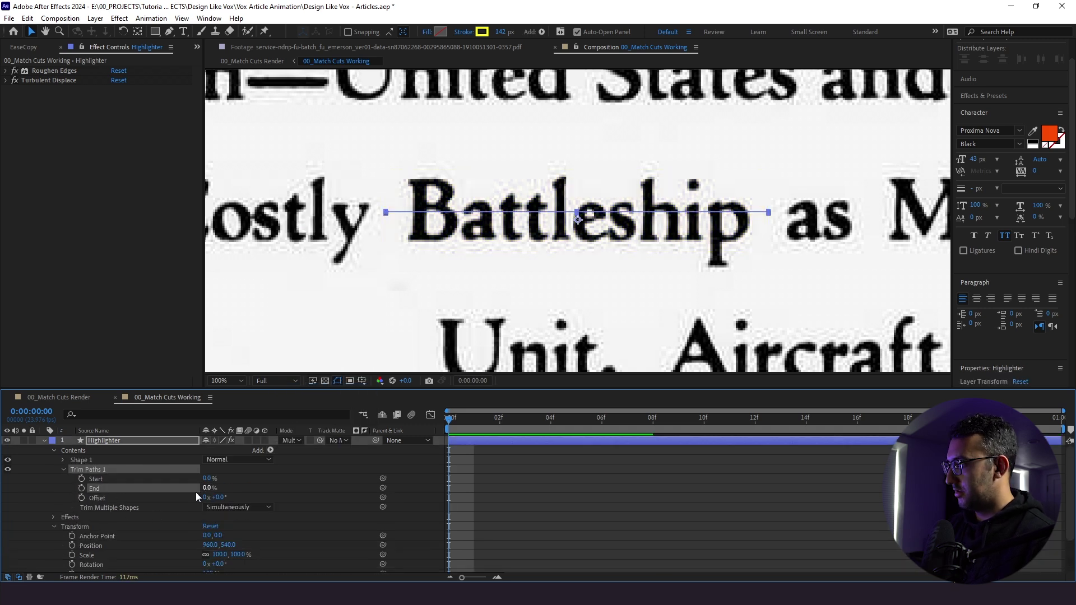
pyautogui.click(82, 488)
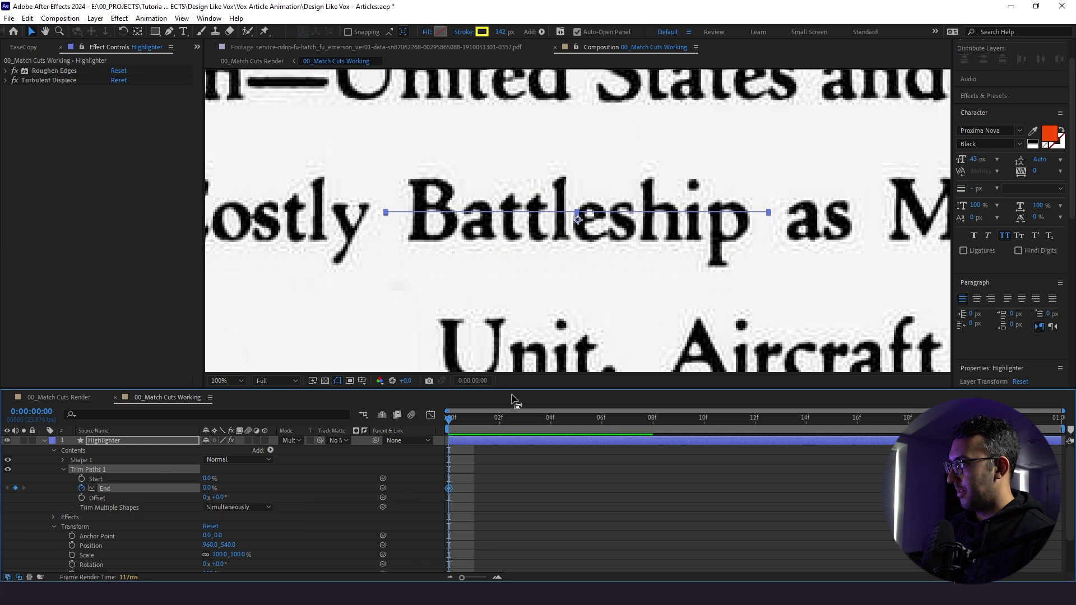
# - Keyframe Trim Paths End at 100% on frame 8 and move that keyframe to the end of the composition
pyautogui.click(551, 421)
pyautogui.click(654, 431)
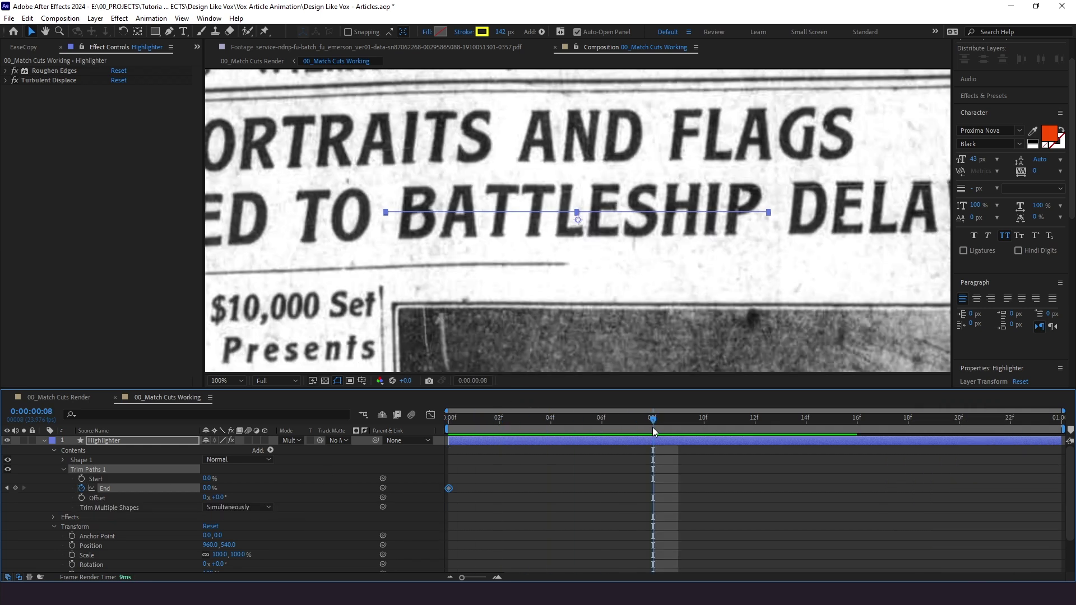
pyautogui.click(208, 487)
pyautogui.write('100')
pyautogui.press('Return')
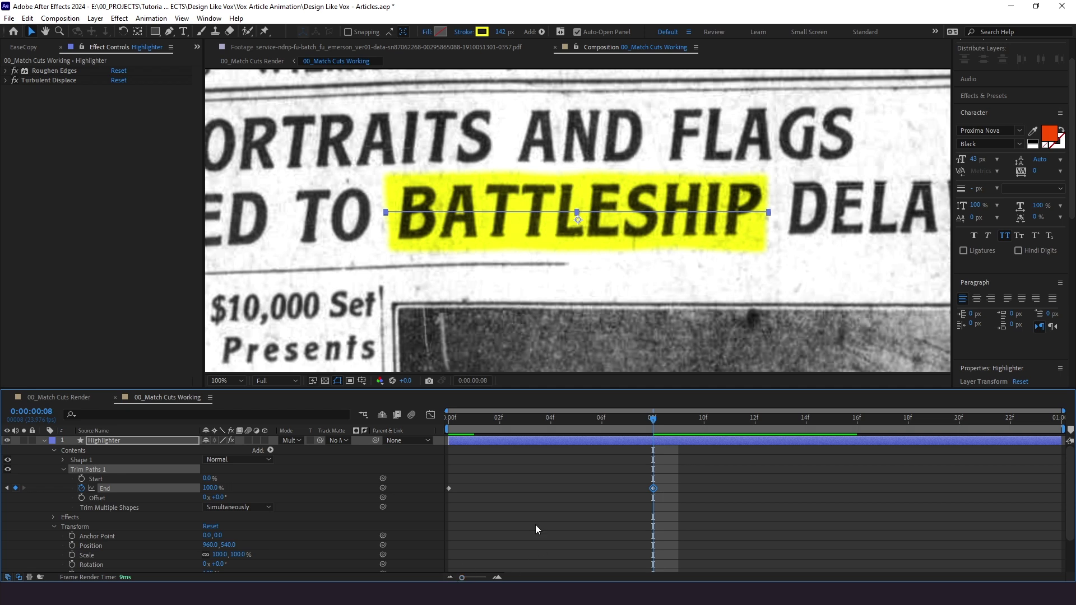
pyautogui.moveTo(653, 489); pyautogui.dragTo(1061, 489)
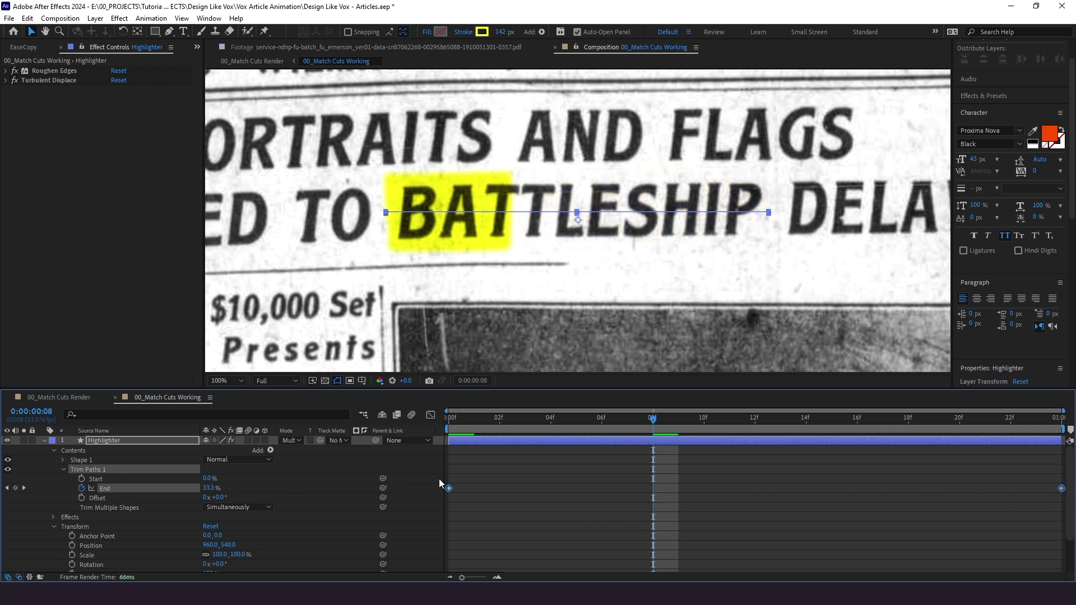
# - Apply Easy Ease to both Trim Paths End keyframes and preview the highlight reveal
pyautogui.press('F9')
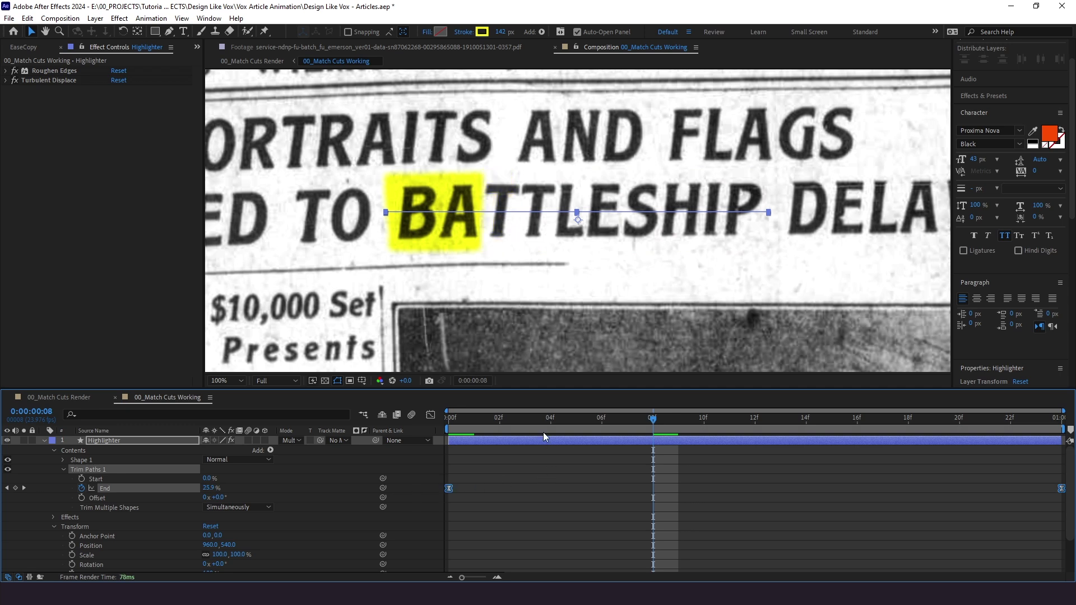
pyautogui.press('space')
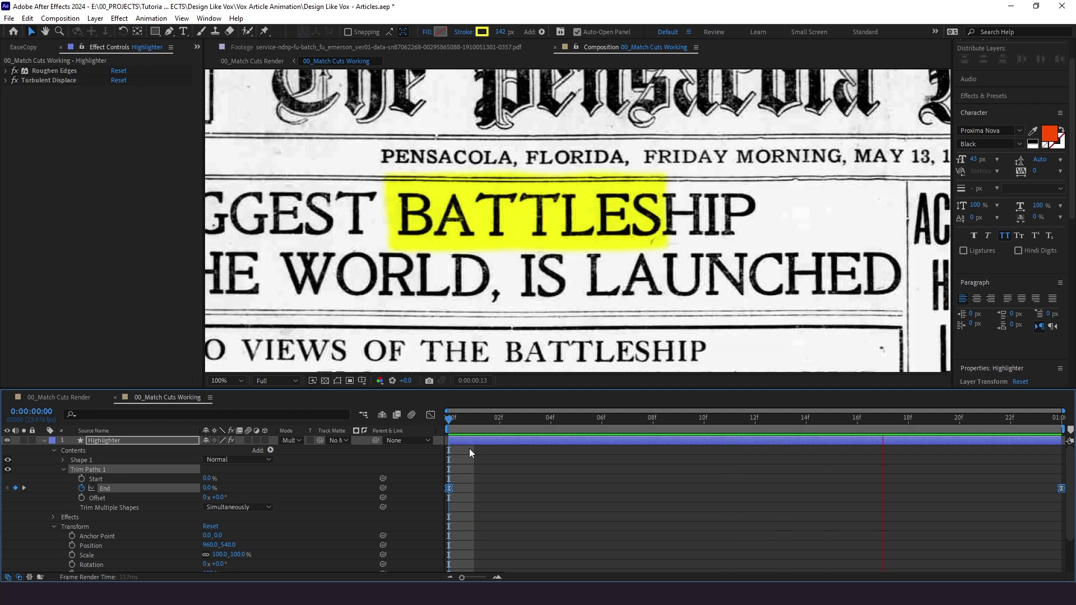
pyautogui.press('space')
pyautogui.click(942, 497)
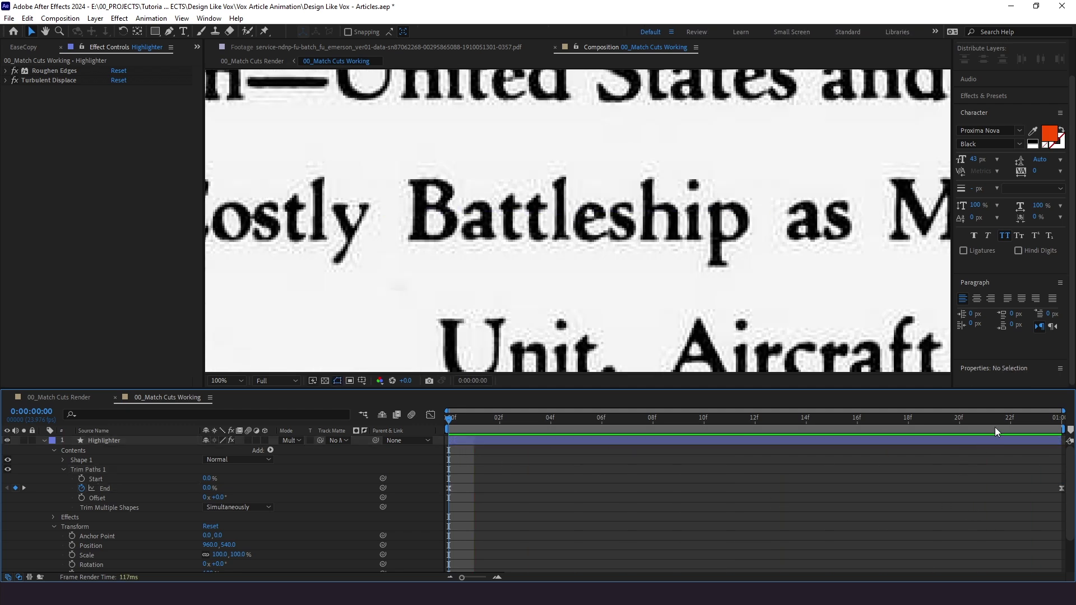
# - Extend the last End keyframe's ease handle back to frame 12 in the speed graph, preview the motion and close the Graph Editor
pyautogui.click(1010, 418)
pyautogui.click(1061, 488)
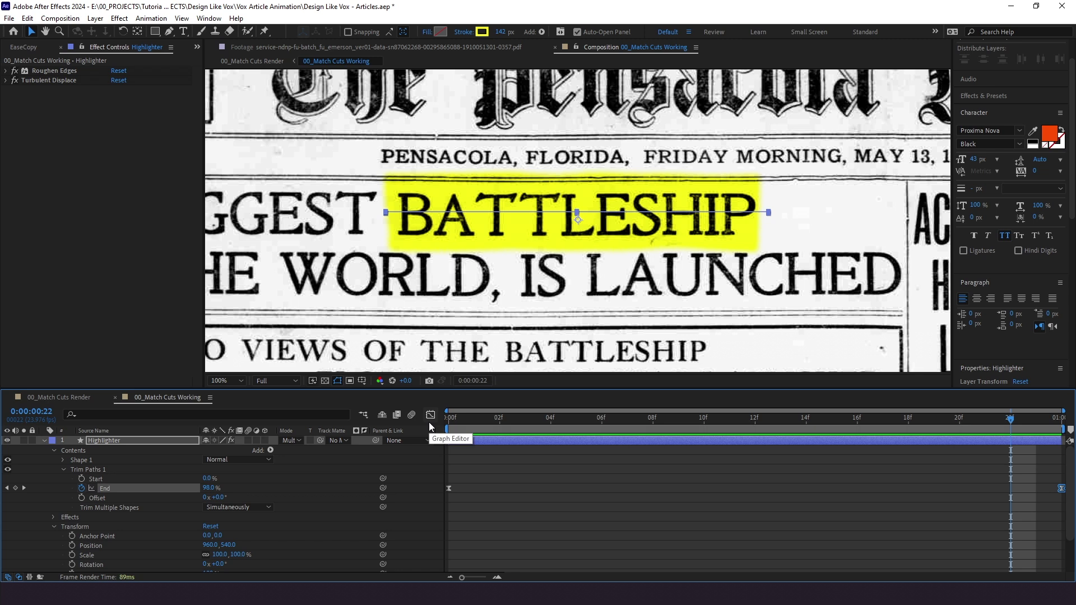
pyautogui.click(430, 415)
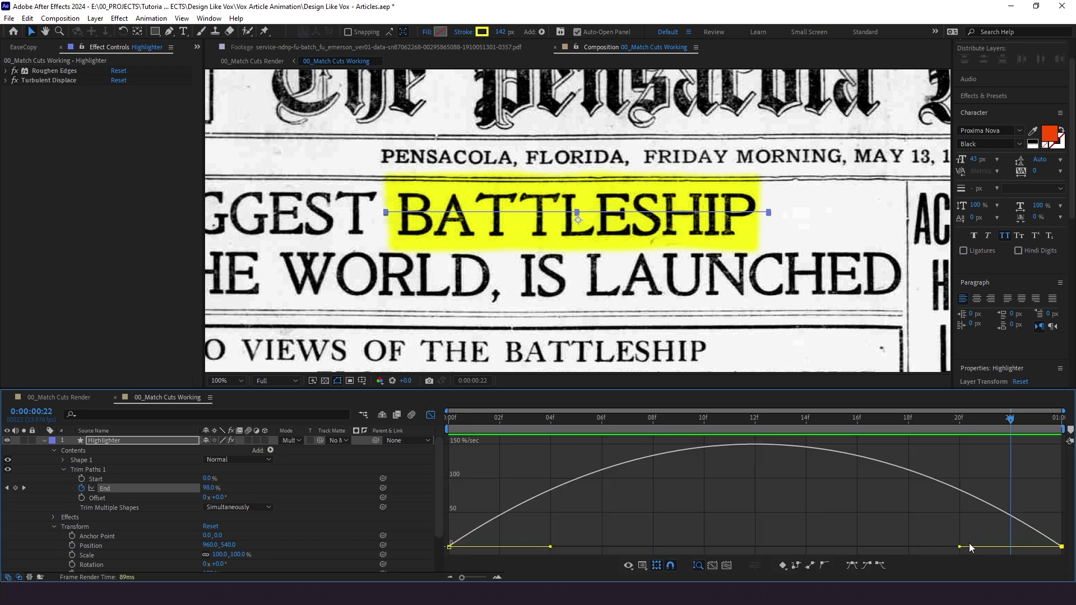
pyautogui.moveTo(959, 547); pyautogui.dragTo(755, 546)
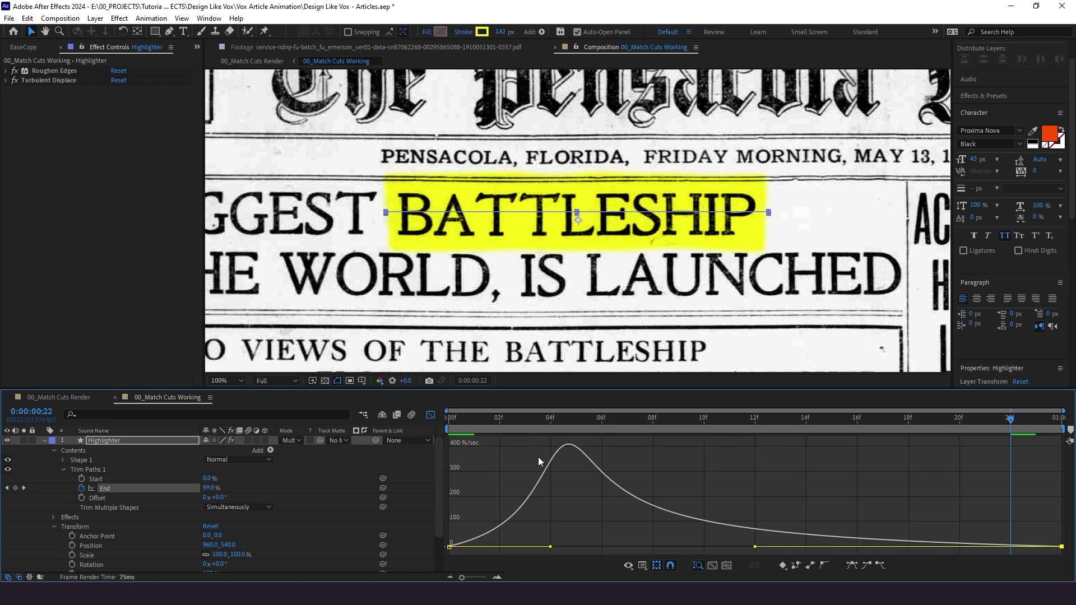
pyautogui.moveTo(476, 421); pyautogui.dragTo(449, 429)
pyautogui.press('space')
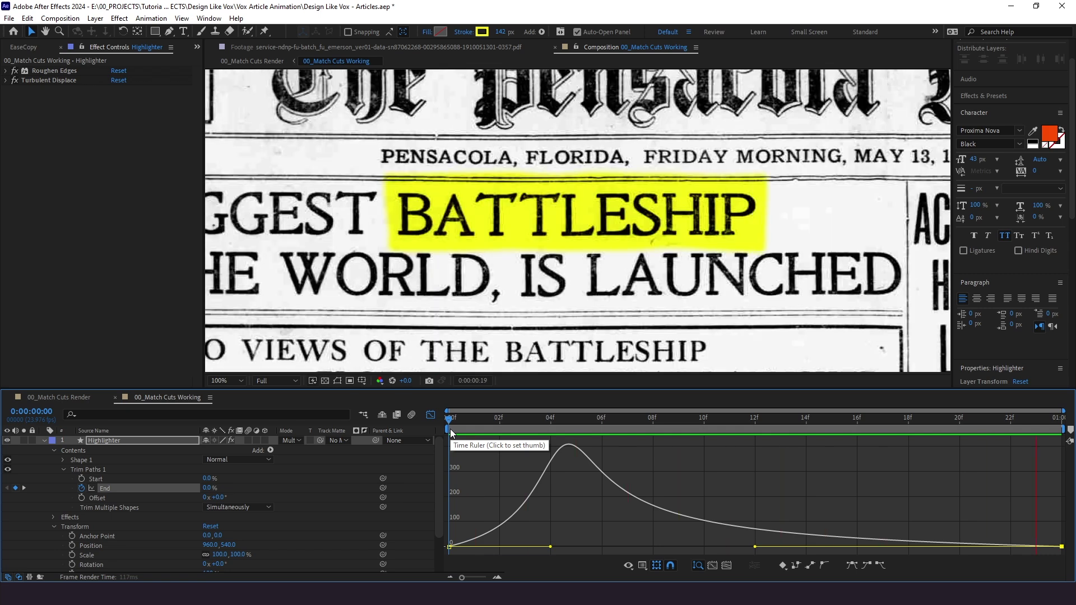
pyautogui.click(428, 417)
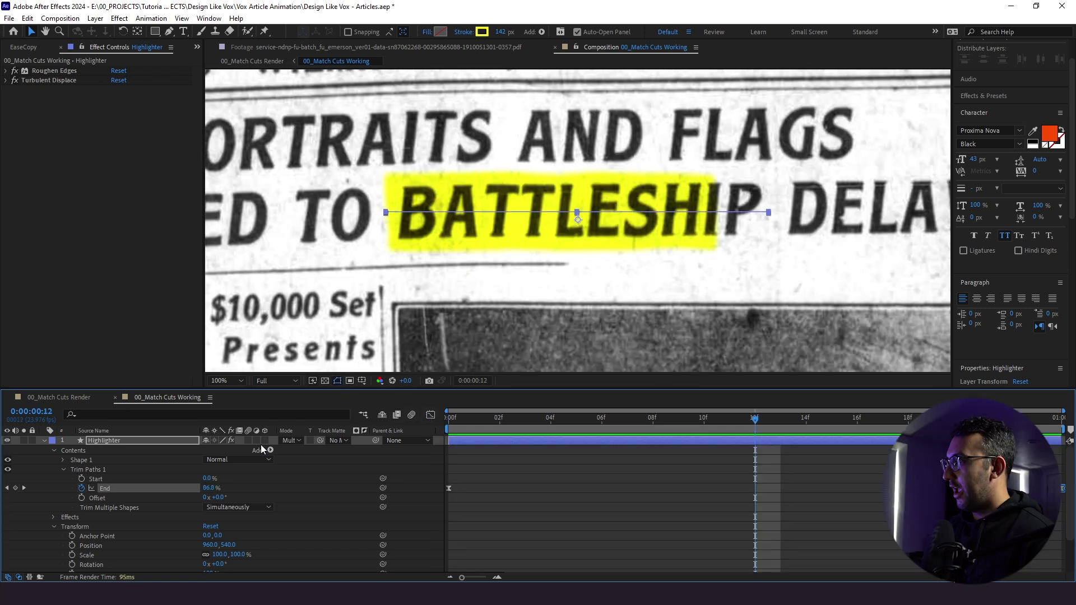
# - Preview the looping highlight in the 00_Match Cuts Render composition and return to 00_Match Cuts Working
pyautogui.click(64, 400)
pyautogui.moveTo(461, 423); pyautogui.dragTo(451, 424)
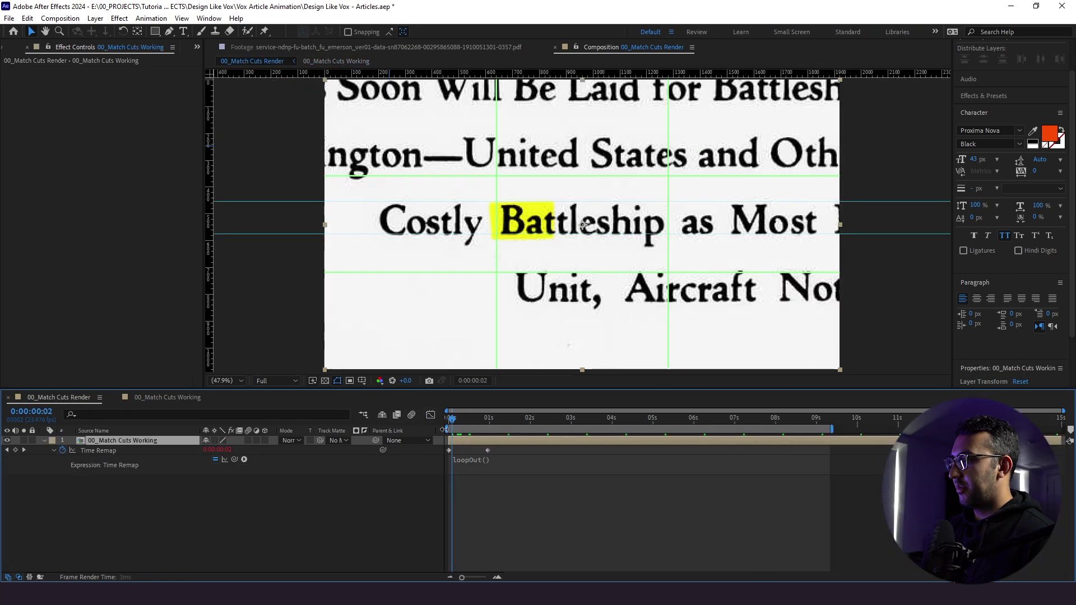
pyautogui.press('space')
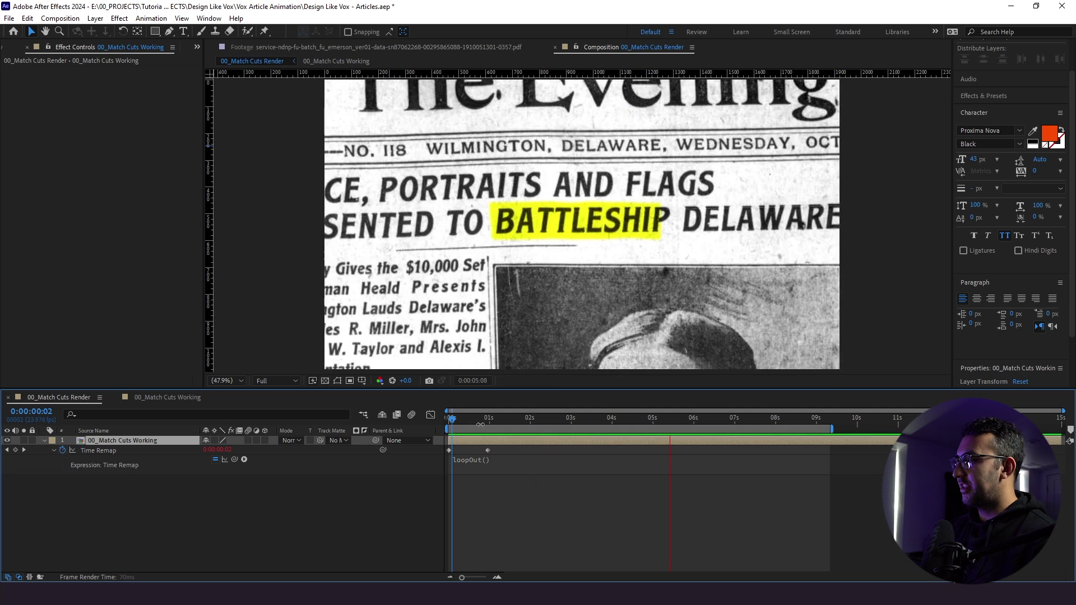
pyautogui.press('space')
pyautogui.click(186, 398)
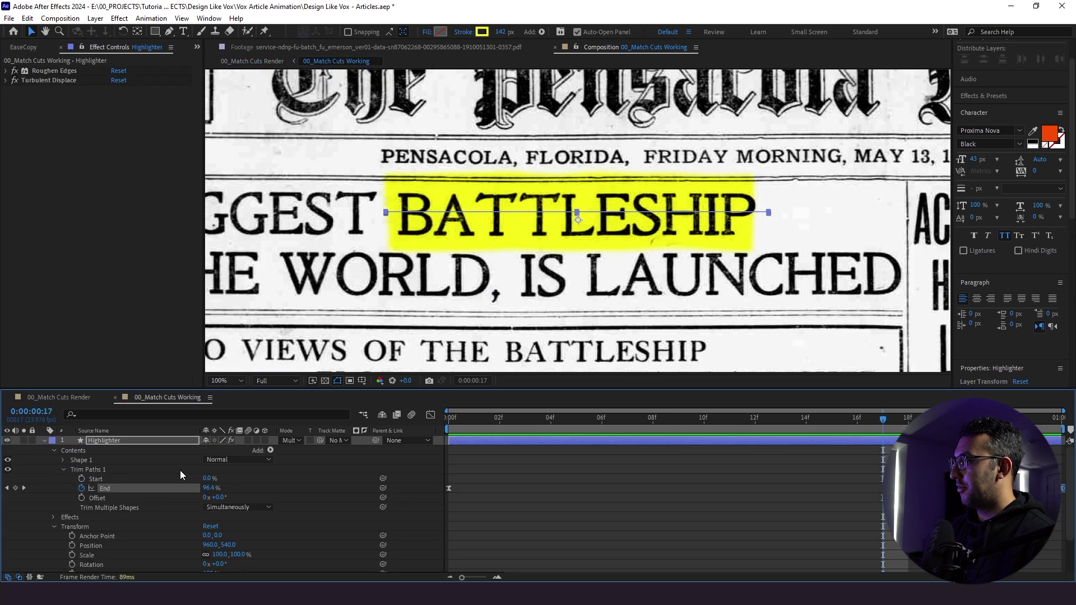
# - Move the Highlighter layer to the start of 00_Match Cuts Render, extend it to the end of the work area and preview the loop
pyautogui.click(121, 439)
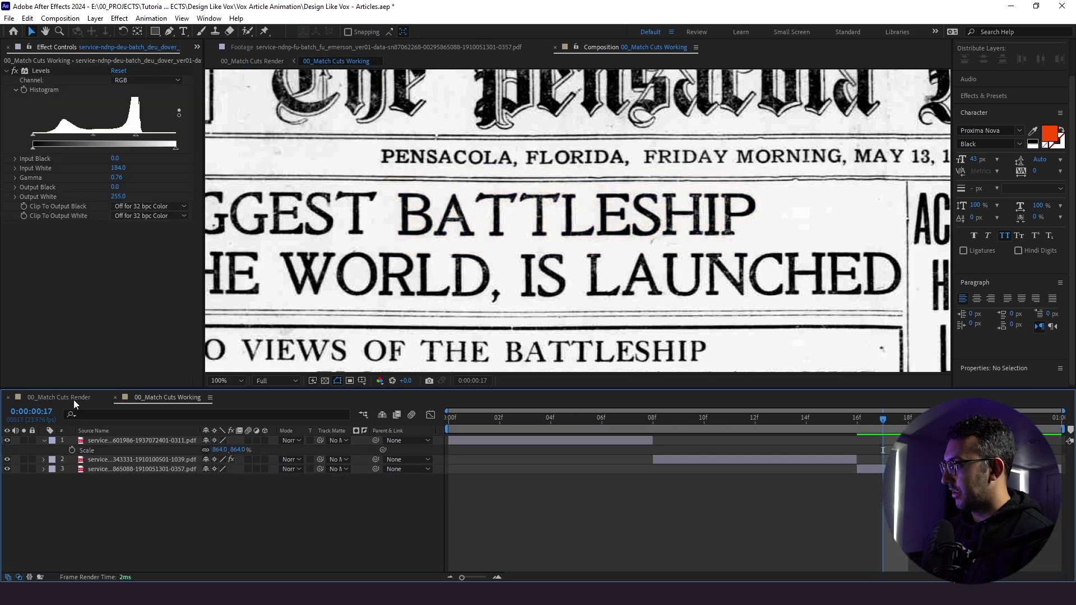
pyautogui.click(67, 397)
pyautogui.press('Home')
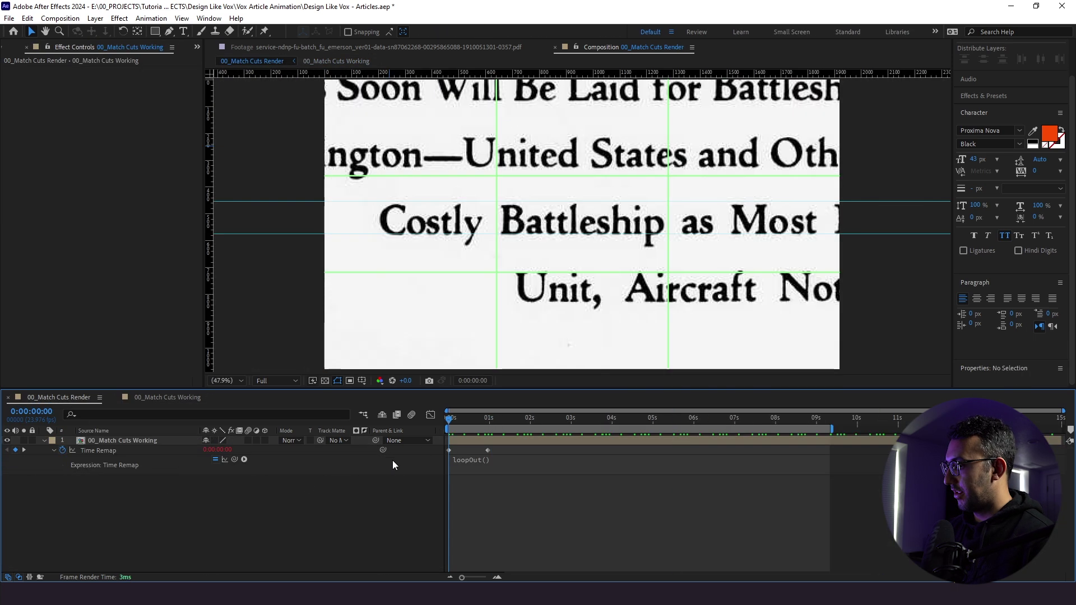
pyautogui.hotkey('ctrl', 'v')
pyautogui.moveTo(492, 439); pyautogui.dragTo(816, 447)
pyautogui.click(814, 507)
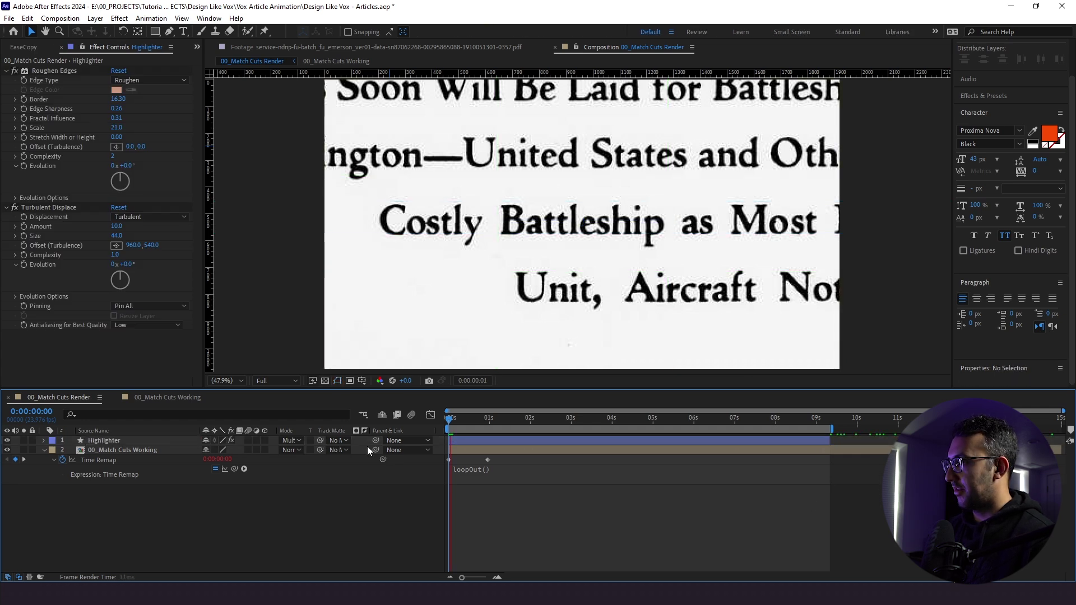
pyautogui.press('space')
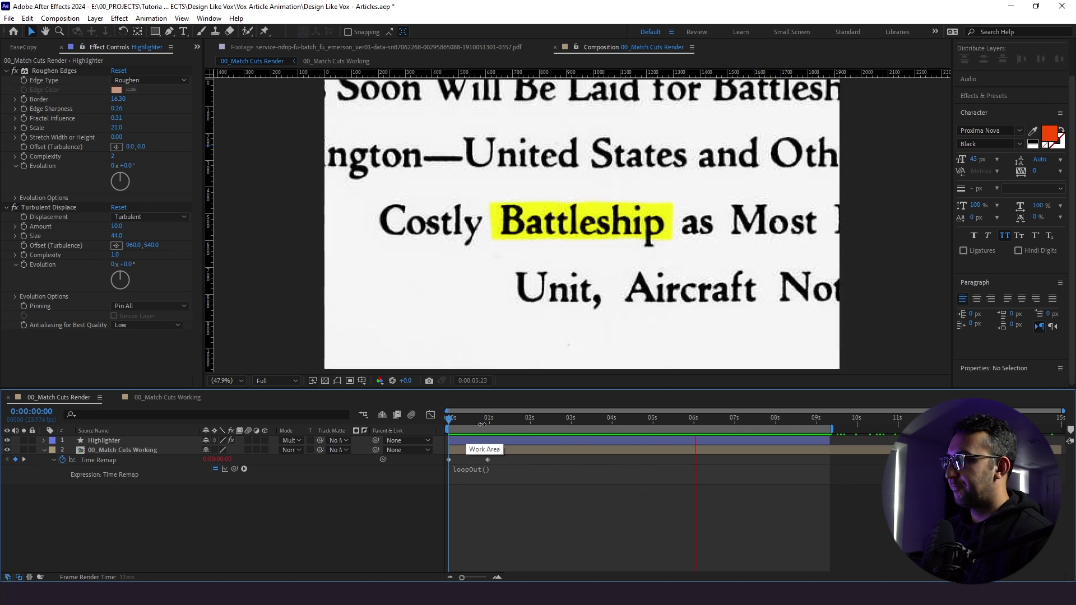
pyautogui.press('space')
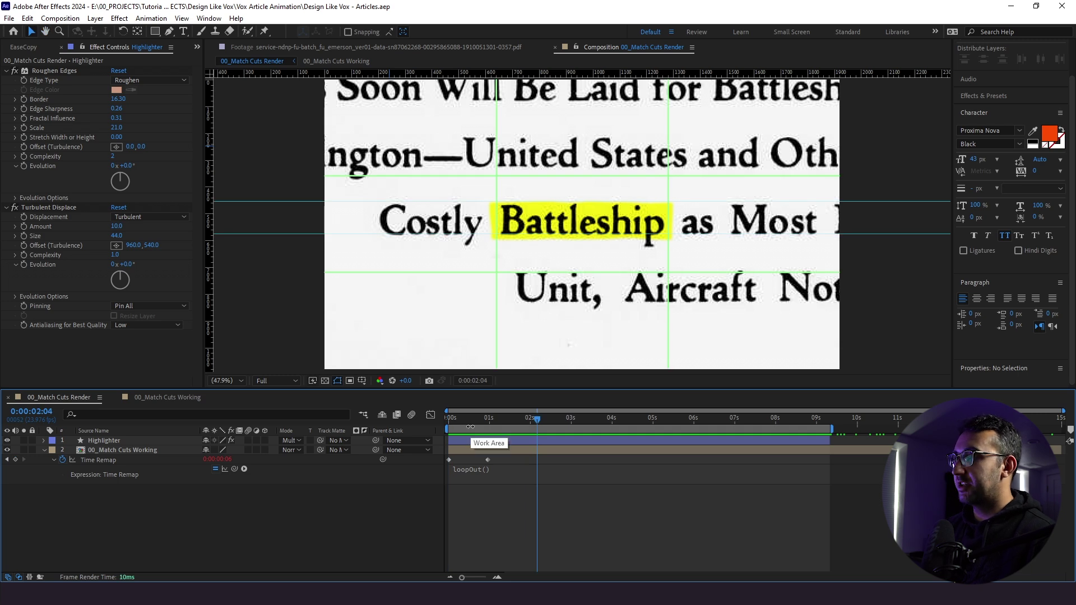
# - Duplicate the 00_Match Cuts Working layer and name the copy "00_Match Cuts Working - Blur"
pyautogui.click(144, 451)
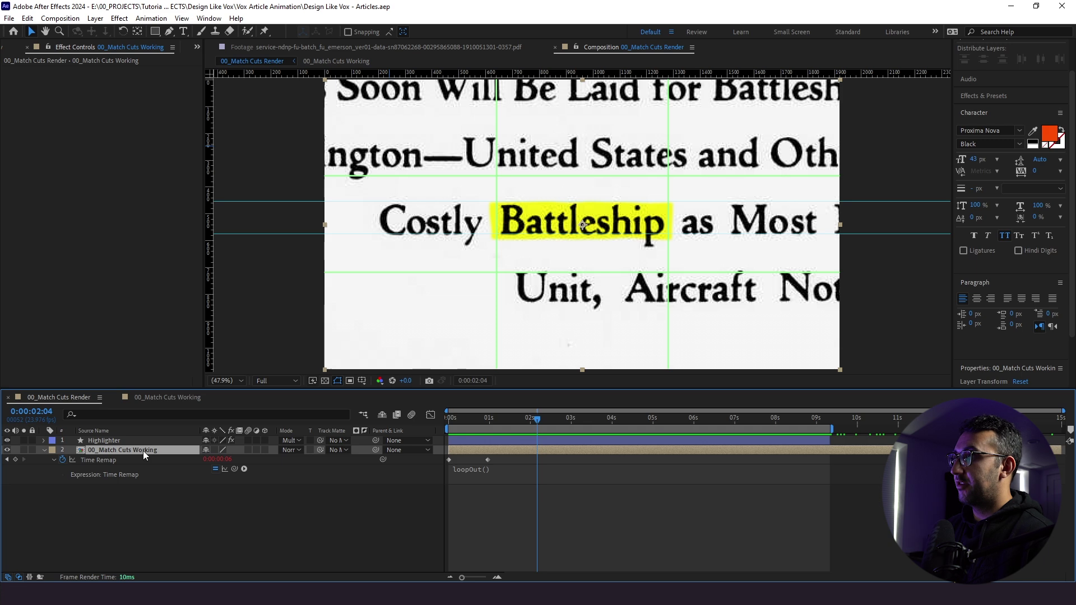
pyautogui.hotkey('ctrl', 'd')
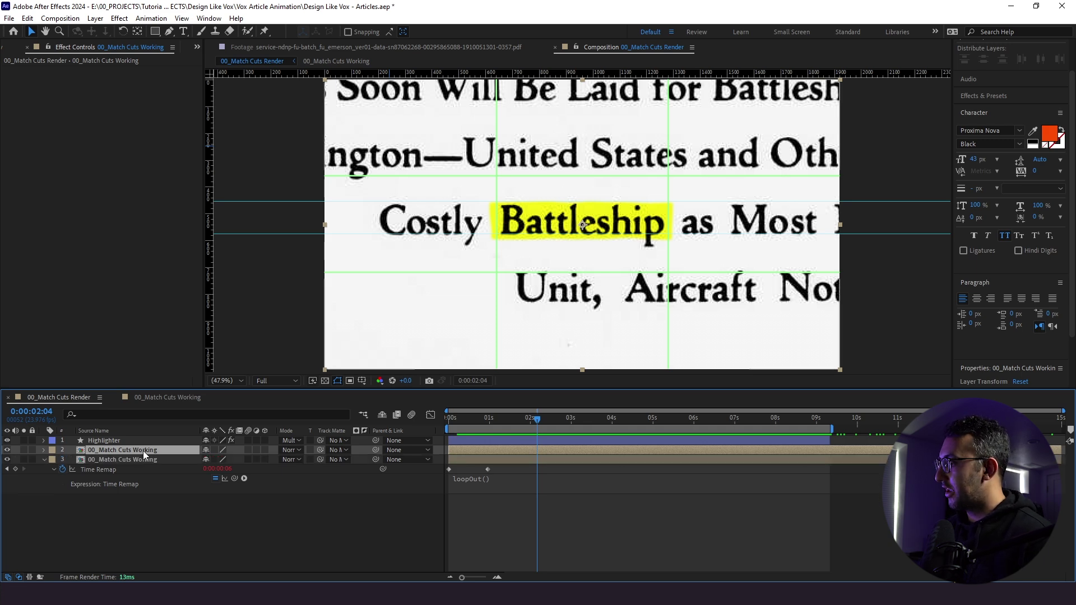
pyautogui.press('Return')
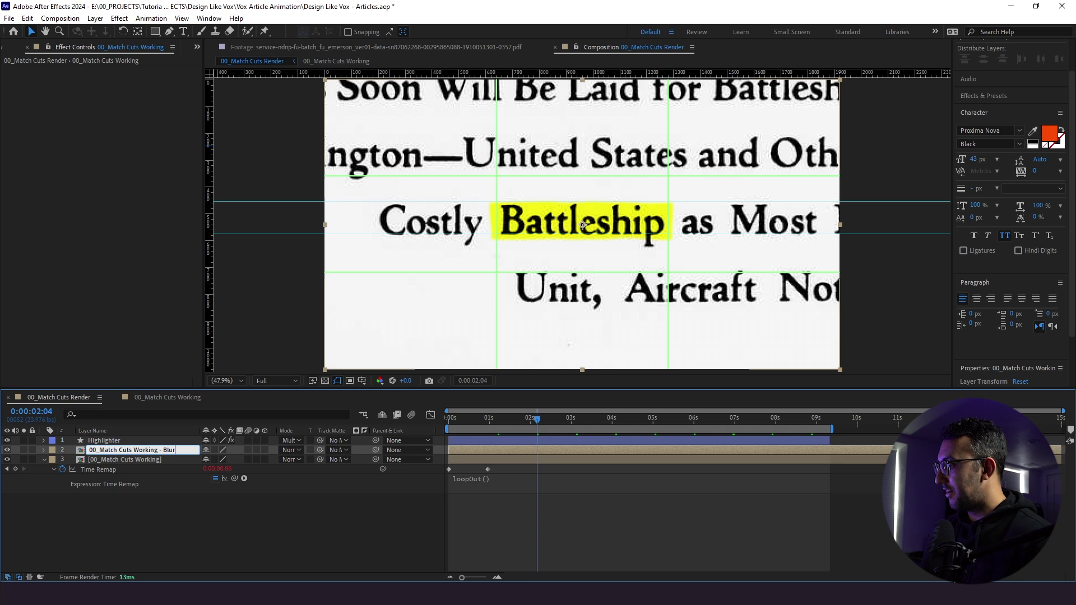
pyautogui.click(159, 502)
# - Apply Camera Lens Blur to the 00_Match Cuts Working - Blur layer with a Blur Radius of 10
pyautogui.click(130, 450)
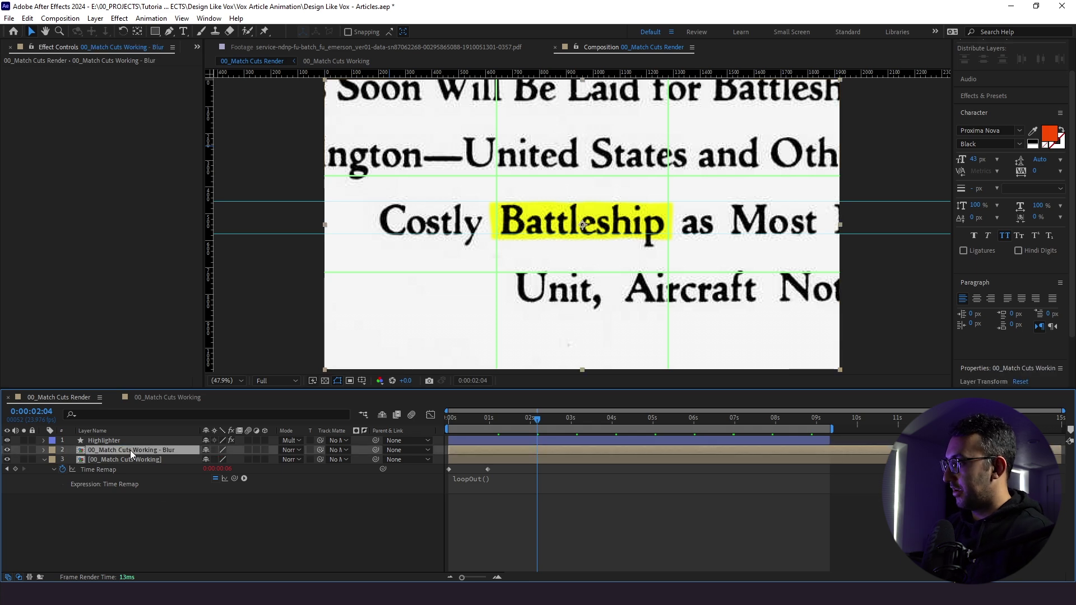
pyautogui.hotkey('ctrl', 'space')
pyautogui.write('camera')
pyautogui.press('Return')
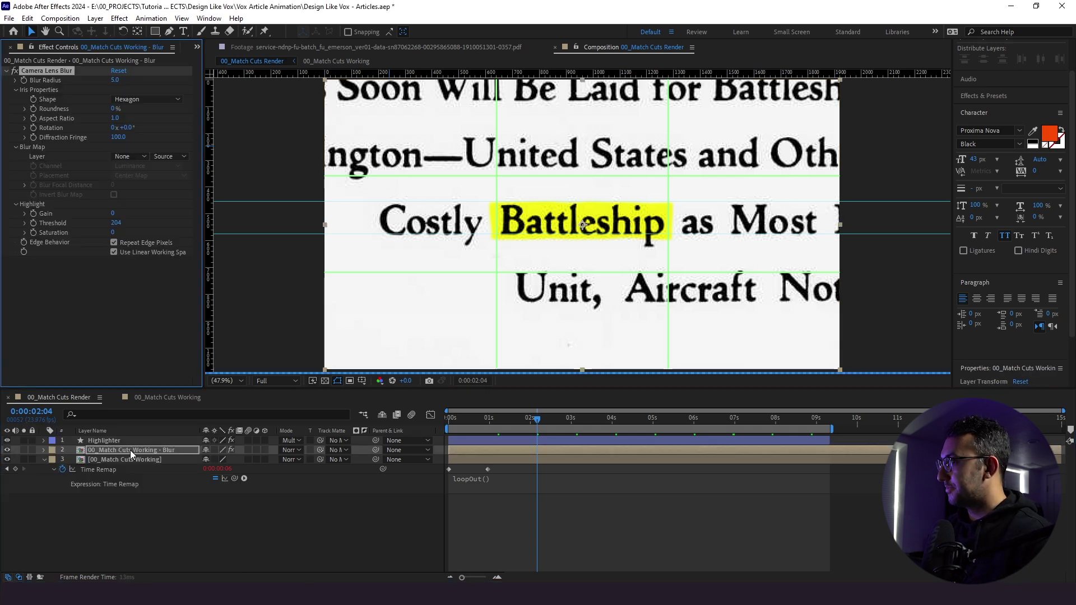
pyautogui.click(115, 80)
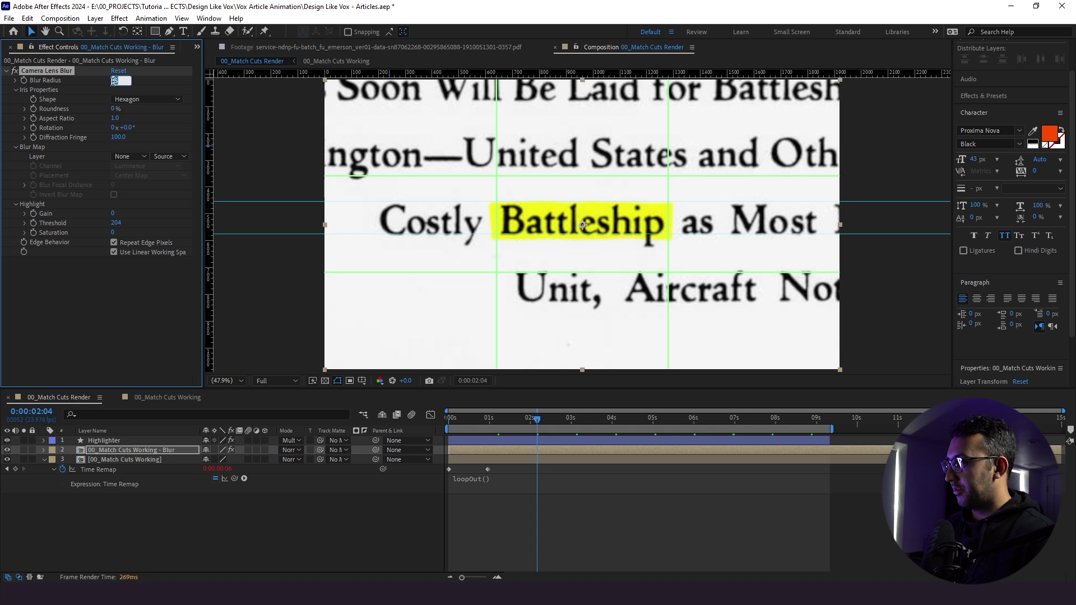
pyautogui.write('10')
pyautogui.press('Return')
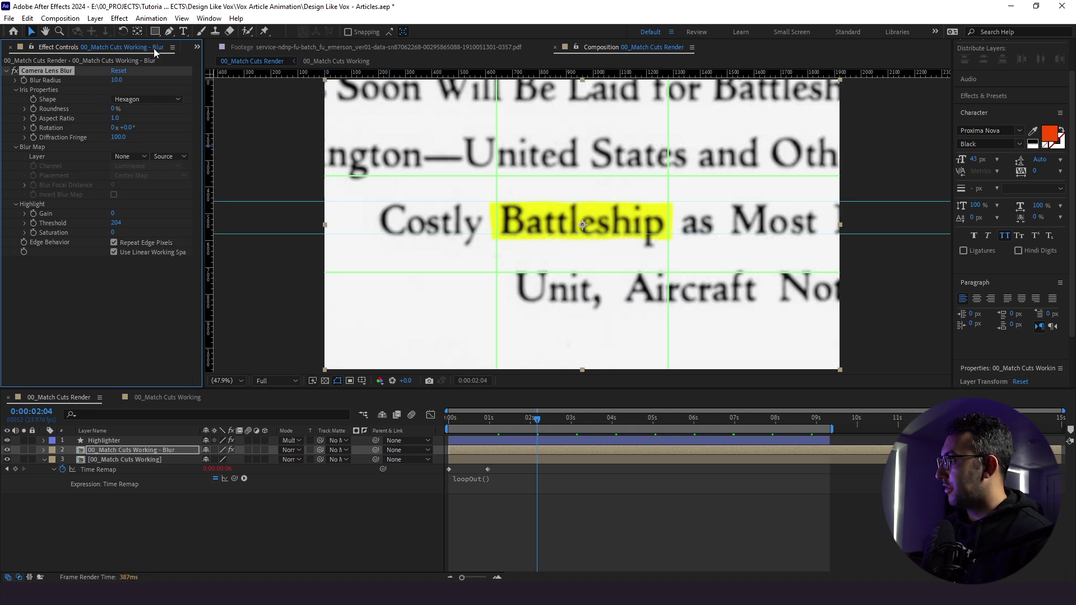
# - Draw a rectangular mask around the highlighted "Battleship" on the Blur layer and set its mode to Subtract
pyautogui.click(155, 31)
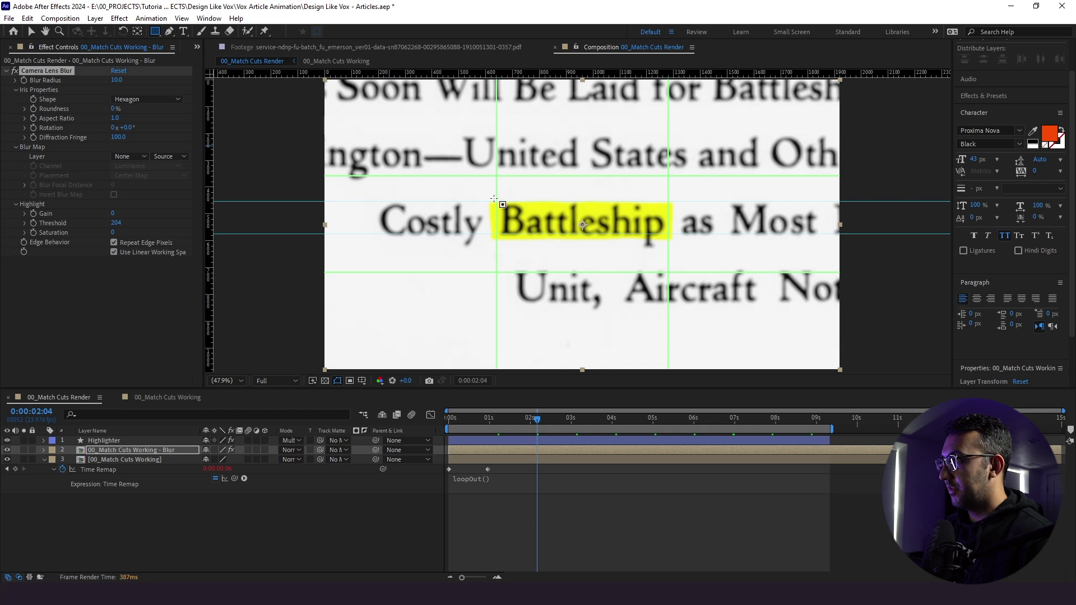
pyautogui.moveTo(494, 199); pyautogui.dragTo(668, 252)
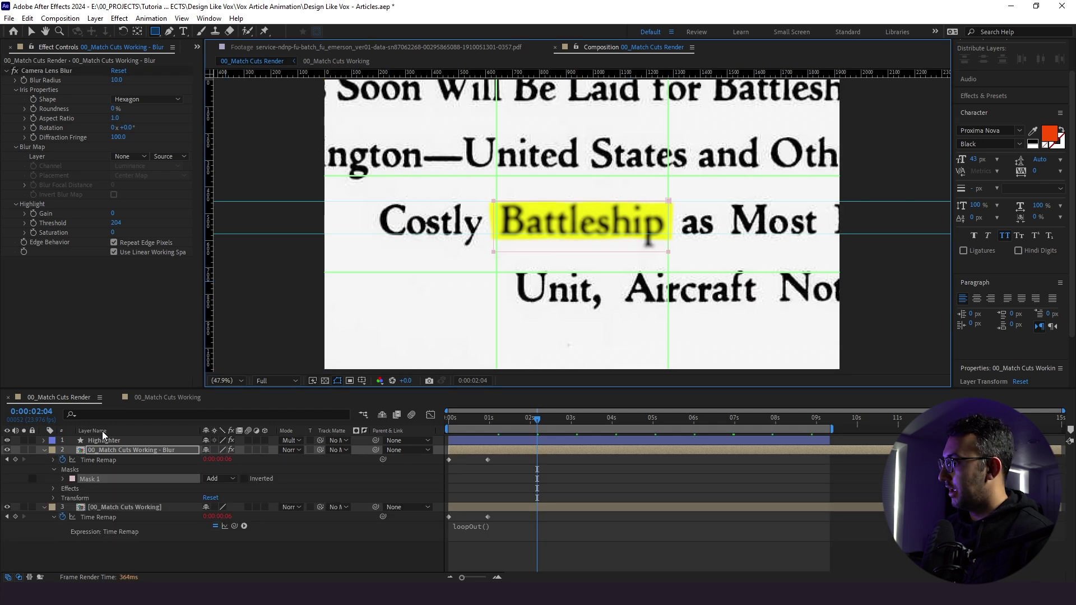
pyautogui.click(220, 478)
pyautogui.click(225, 513)
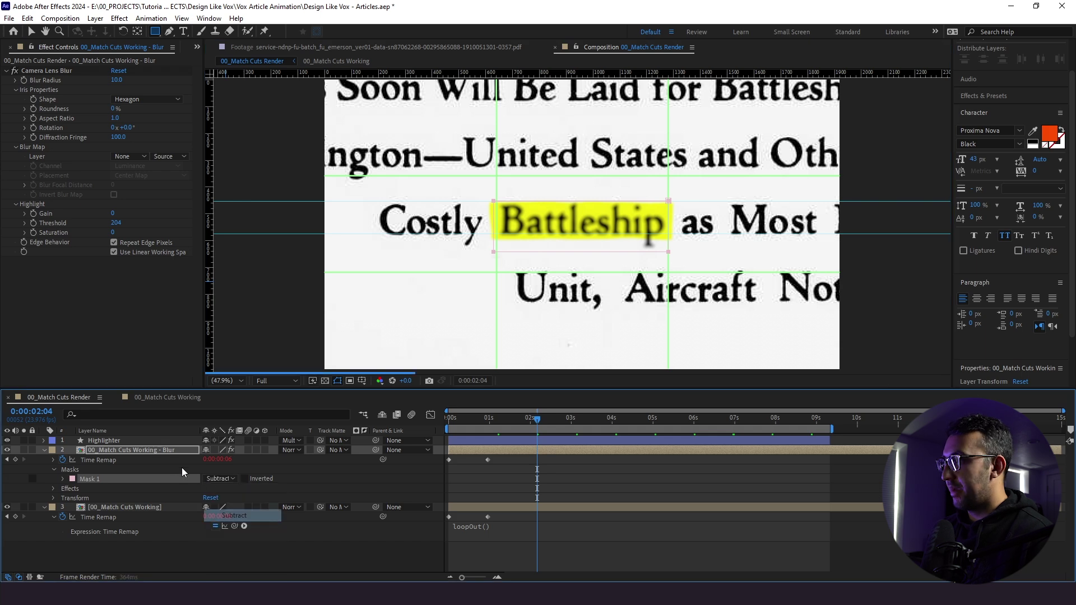
# - Try Mask 1 feather values of 50 and 200 pixels on the Blur layer and settle on 100 pixels
pyautogui.press('f')
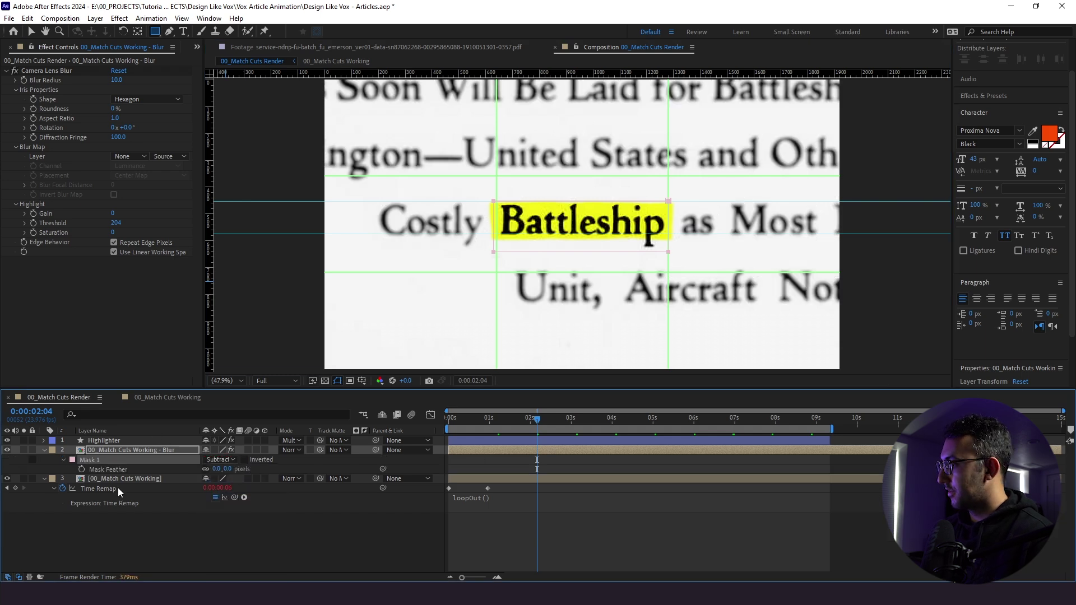
pyautogui.click(227, 469)
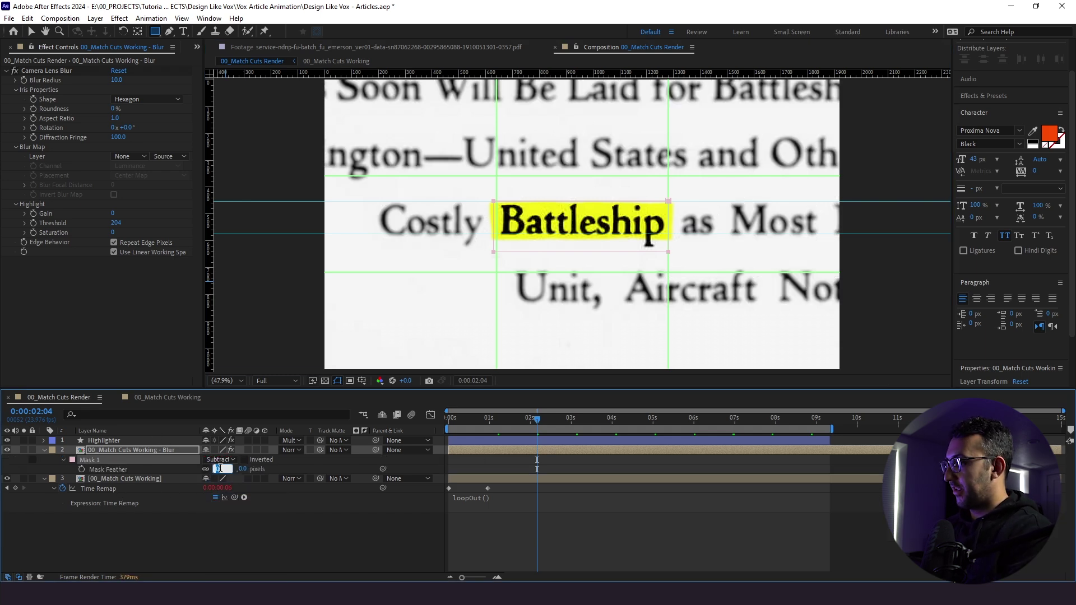
pyautogui.write('50')
pyautogui.press('Return')
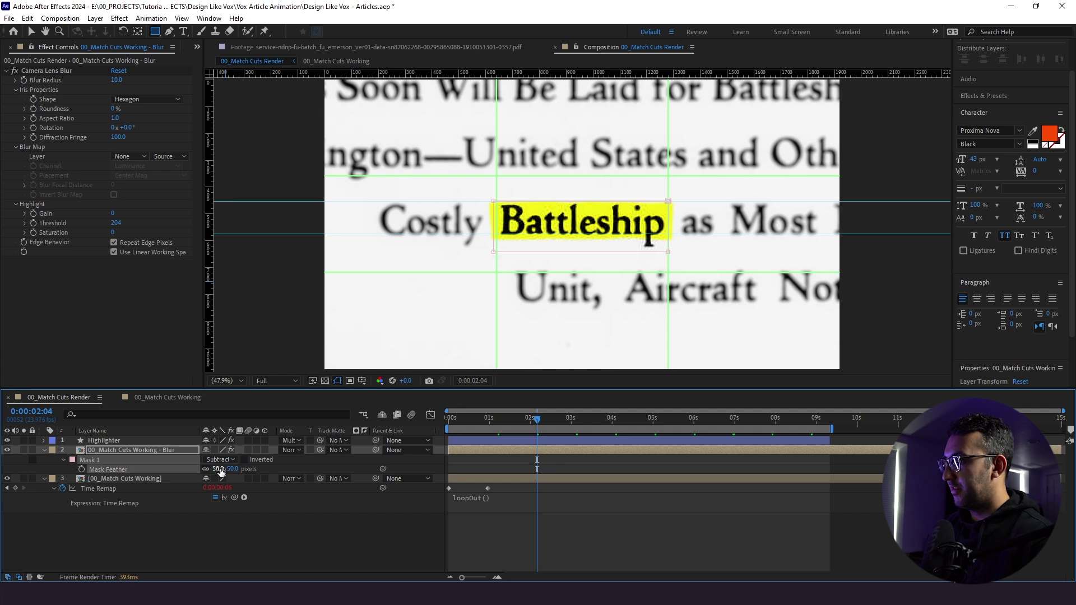
pyautogui.click(218, 469)
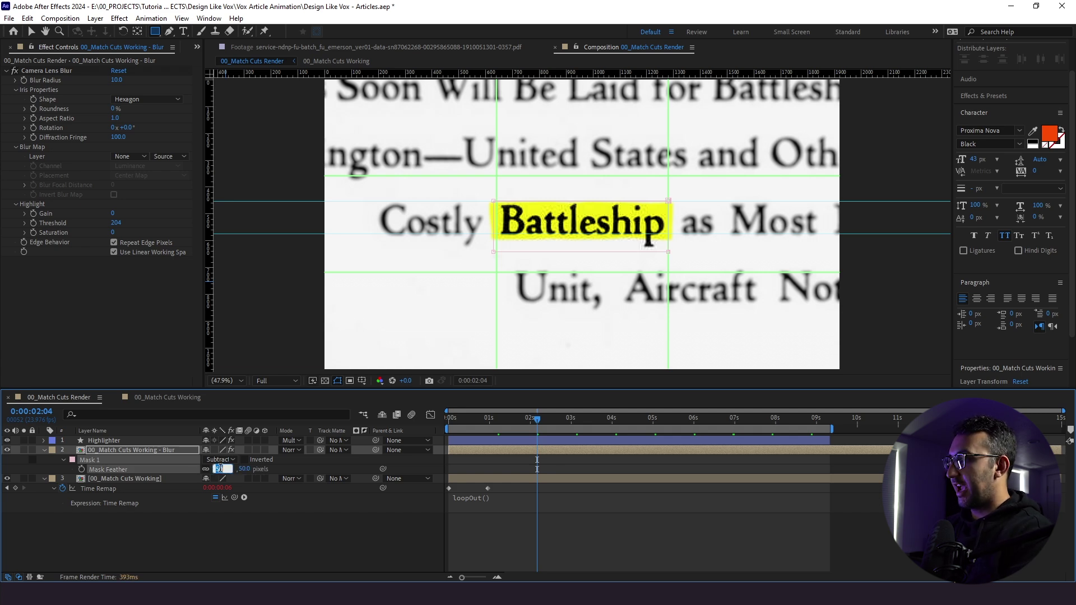
pyautogui.write('200')
pyautogui.press('Return')
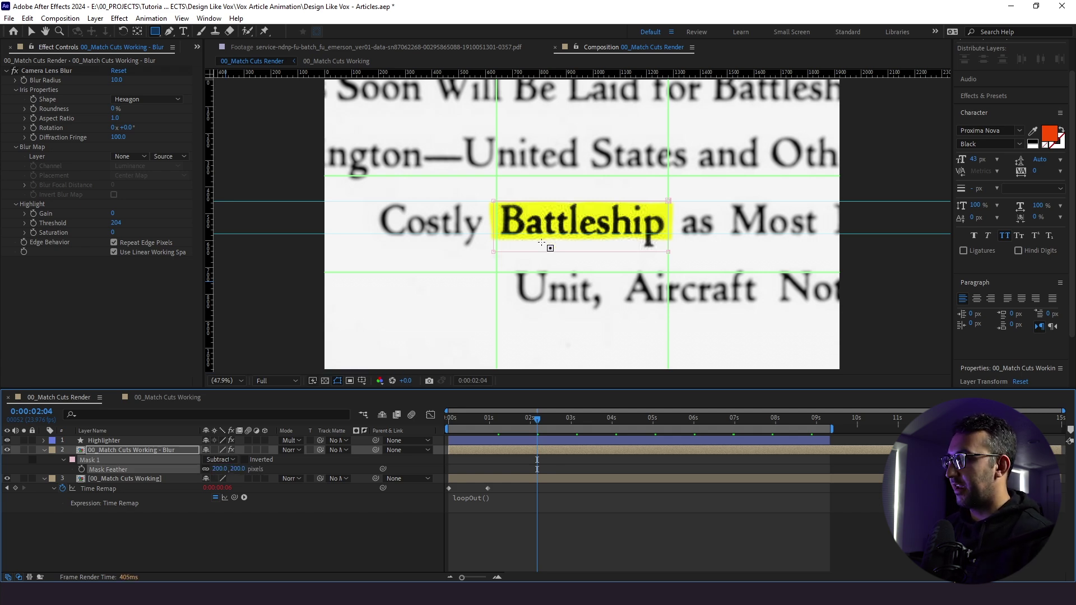
pyautogui.click(220, 468)
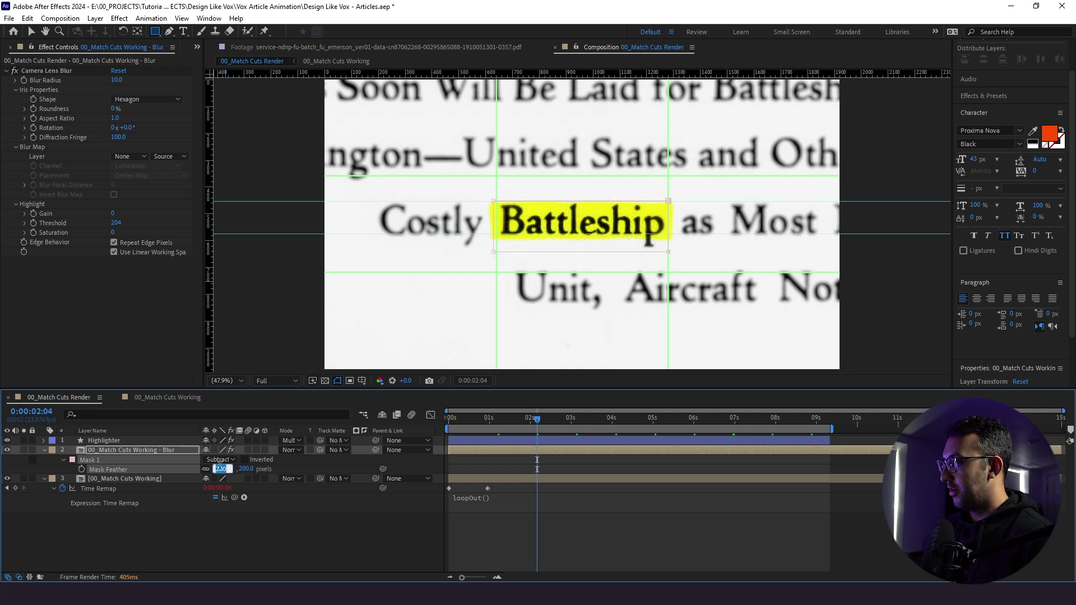
pyautogui.write('100')
pyautogui.press('Return')
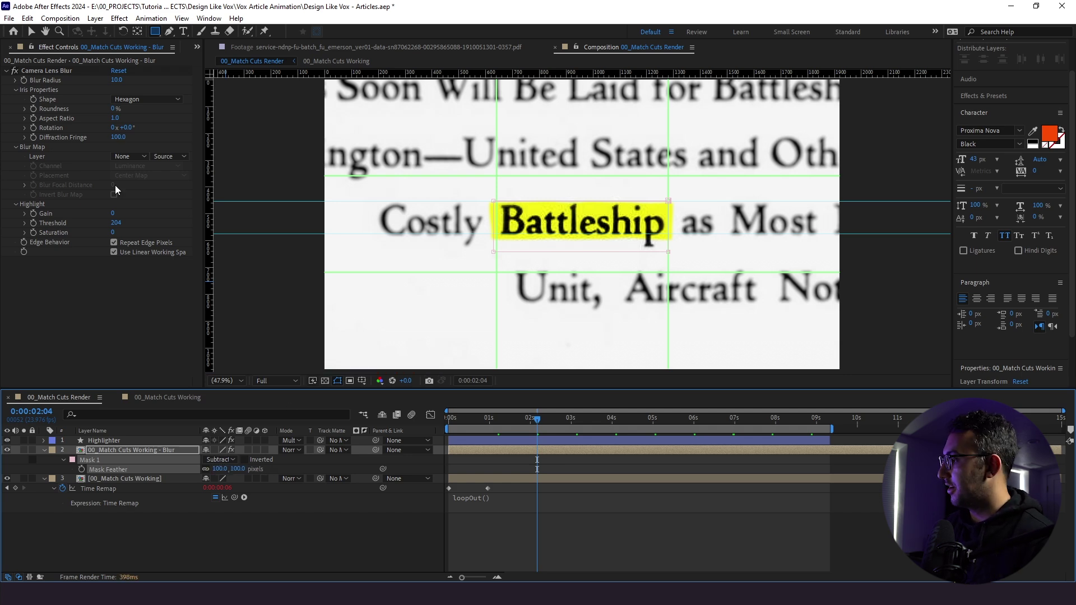
# - Set the Mask Expansion of the Blur layer's Mask 1 to 50 pixels
pyautogui.click(99, 449)
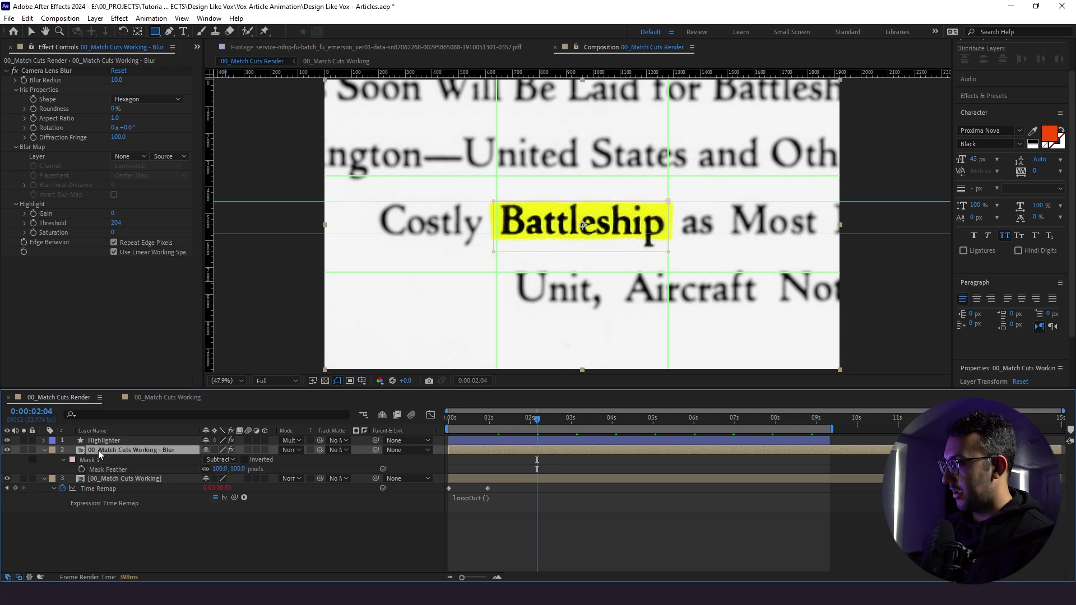
pyautogui.press('m')
pyautogui.click(64, 460)
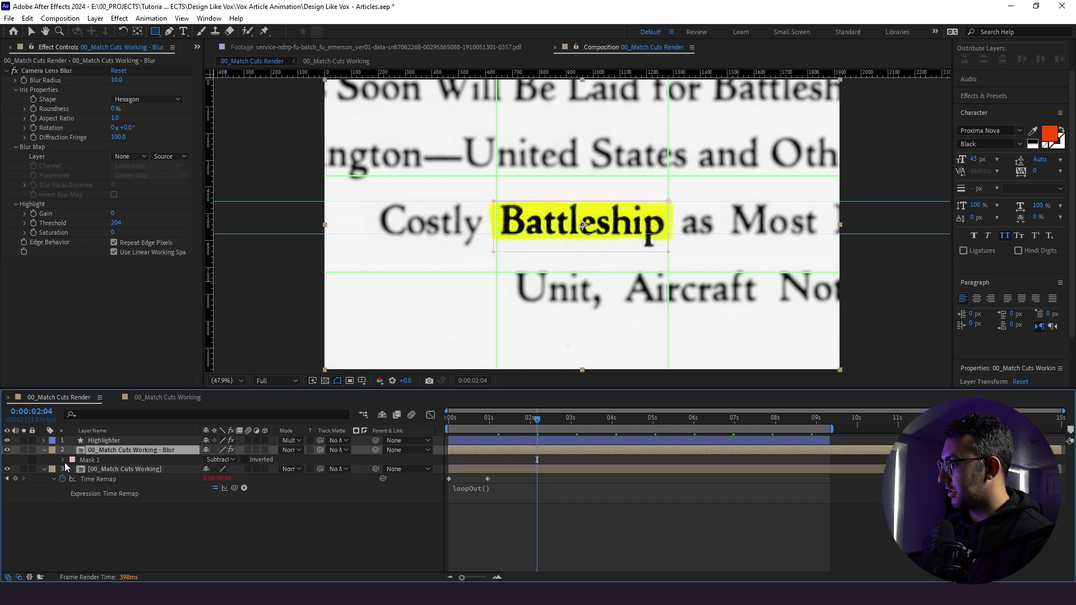
pyautogui.click(64, 460)
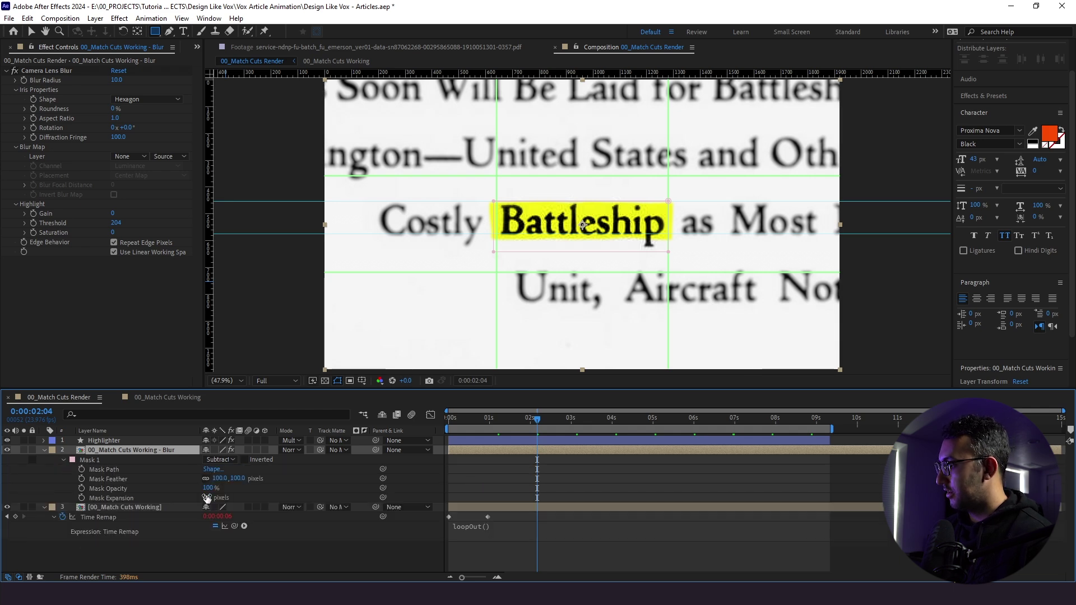
pyautogui.moveTo(210, 498); pyautogui.dragTo(250, 511)
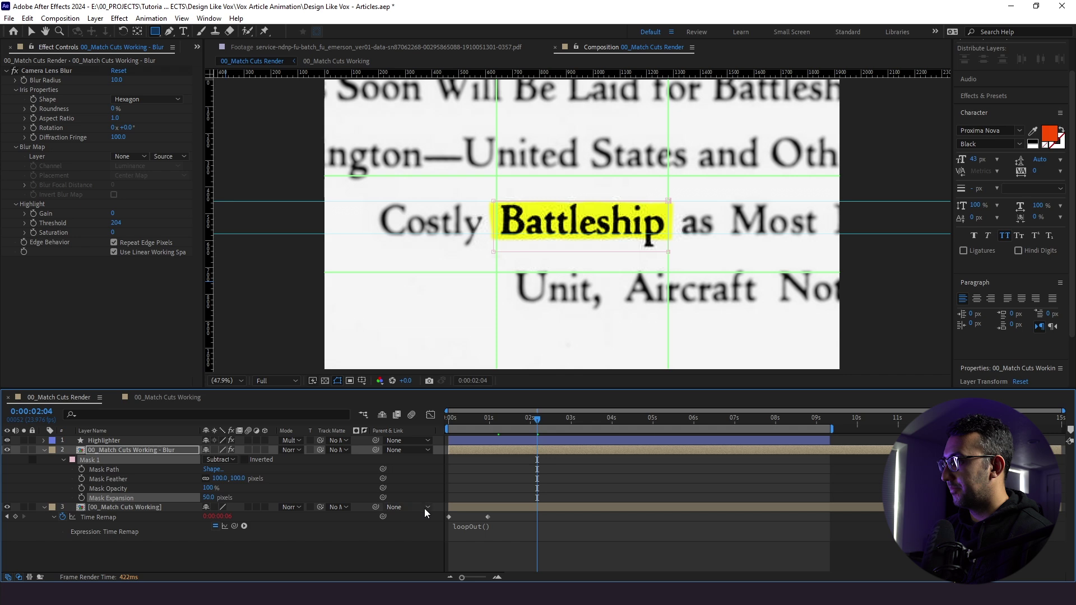
pyautogui.click(487, 490)
# - Hide the proportional grid, guides and rulers in the composition view and preview the blurred loop from the start
pyautogui.click(362, 382)
pyautogui.click(386, 406)
pyautogui.click(362, 383)
pyautogui.click(387, 435)
pyautogui.click(362, 383)
pyautogui.click(382, 448)
pyautogui.press('Home')
pyautogui.press('space')
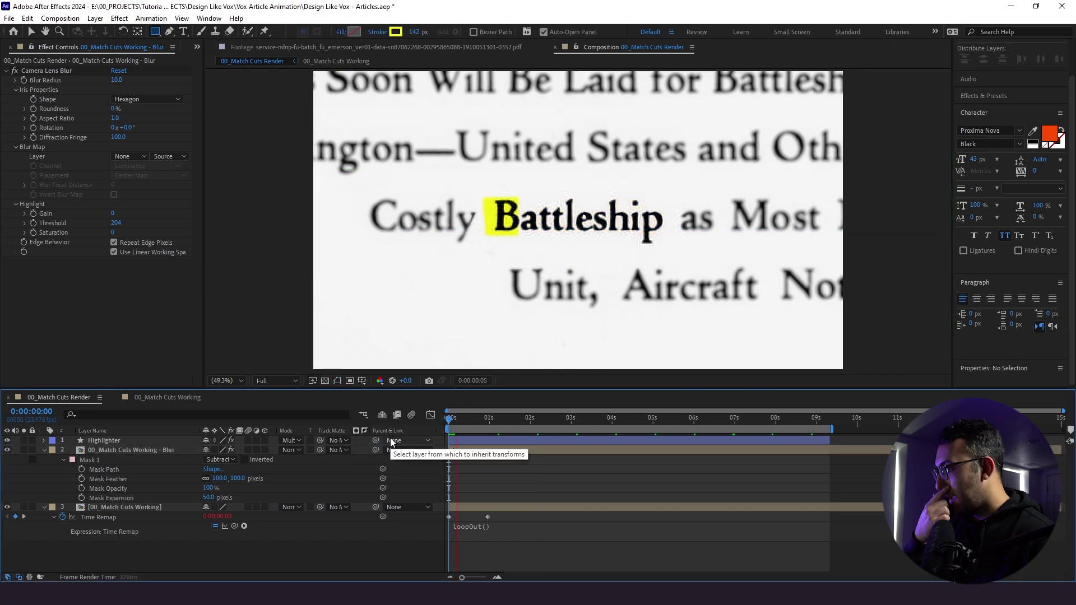
pyautogui.press('space')
# - Raise the lower edge of the Blur layer's mask closer to "BATTLESHIP" and set Mask Expansion to 30 pixels
pyautogui.click(136, 451)
pyautogui.press('v')
pyautogui.click(488, 249)
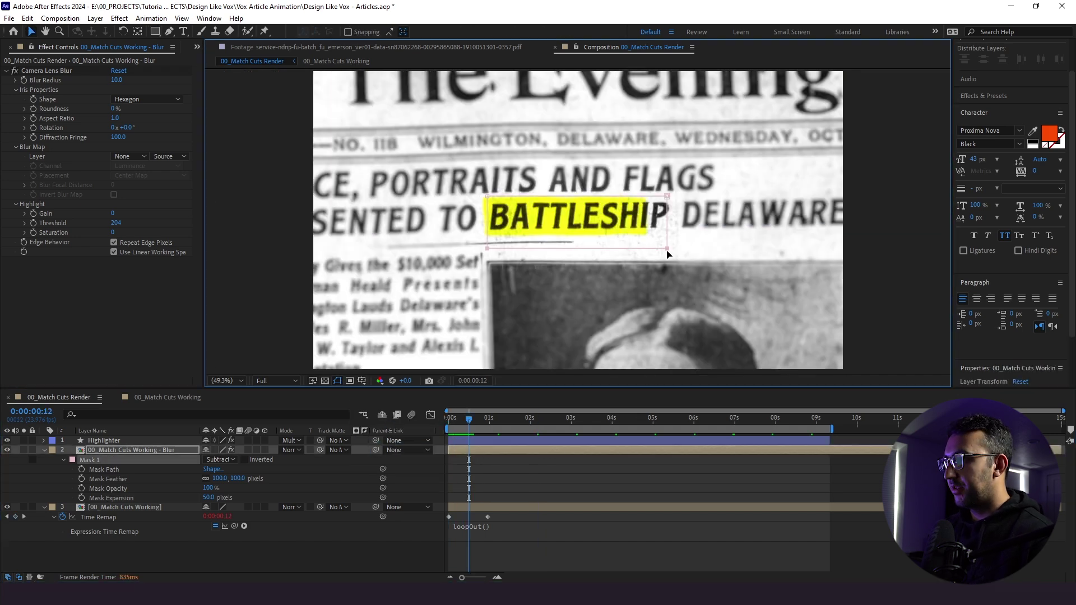
pyautogui.moveTo(667, 250); pyautogui.dragTo(666, 241)
pyautogui.click(209, 497)
pyautogui.write('30')
pyautogui.press('Return')
# - Increase the Camera Lens Blur radius slightly on the Blur layer and preview the animation from the start
pyautogui.moveTo(115, 82); pyautogui.dragTo(115, 83)
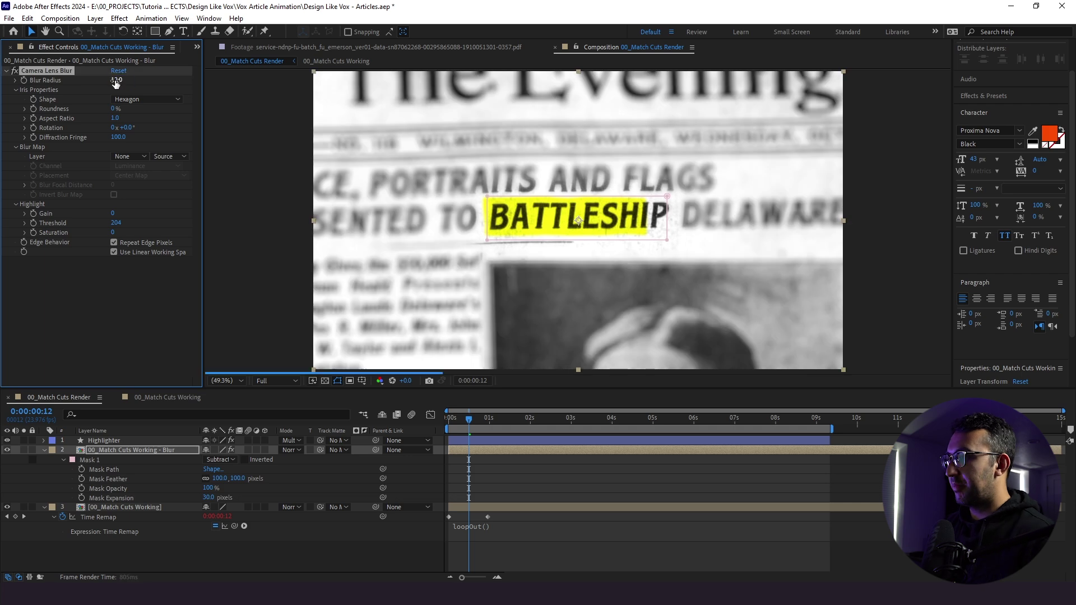
pyautogui.press('Home')
pyautogui.press('space')
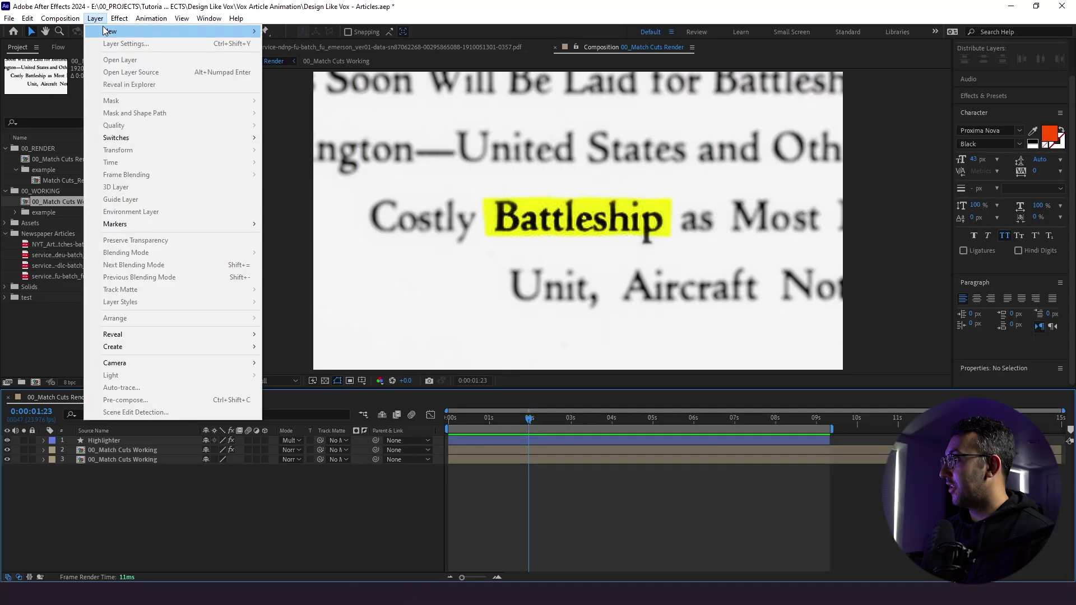
# - Add an adjustment layer with a Curves effect above all layers and raise its RGB curve to brighten the upper midtones
pyautogui.moveTo(106, 30)
pyautogui.click(336, 106)
pyautogui.hotkey('ctrl', 'space')
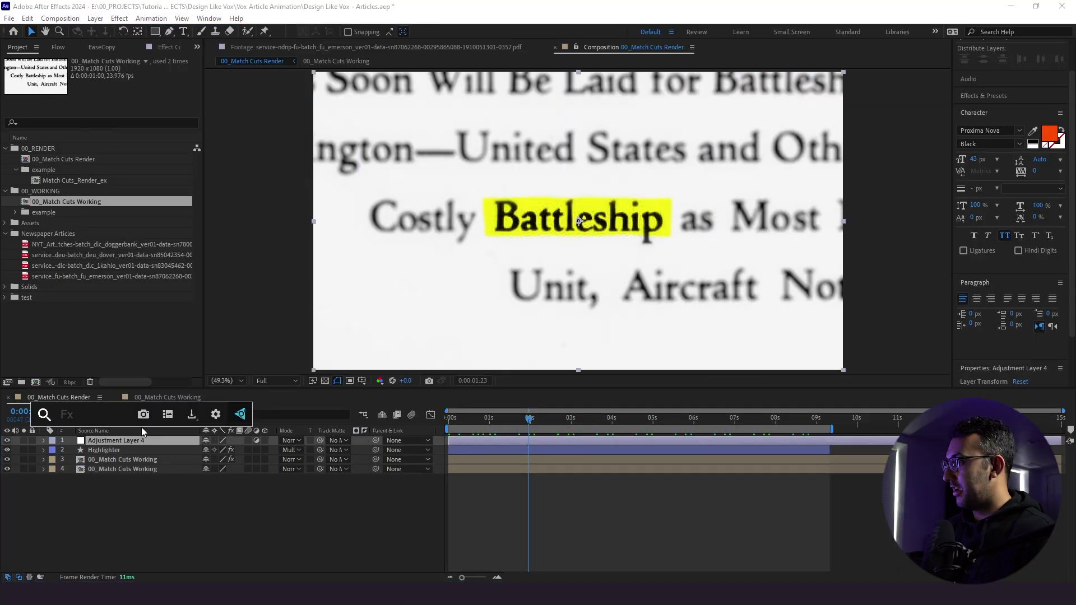
pyautogui.write('curv')
pyautogui.press('Return')
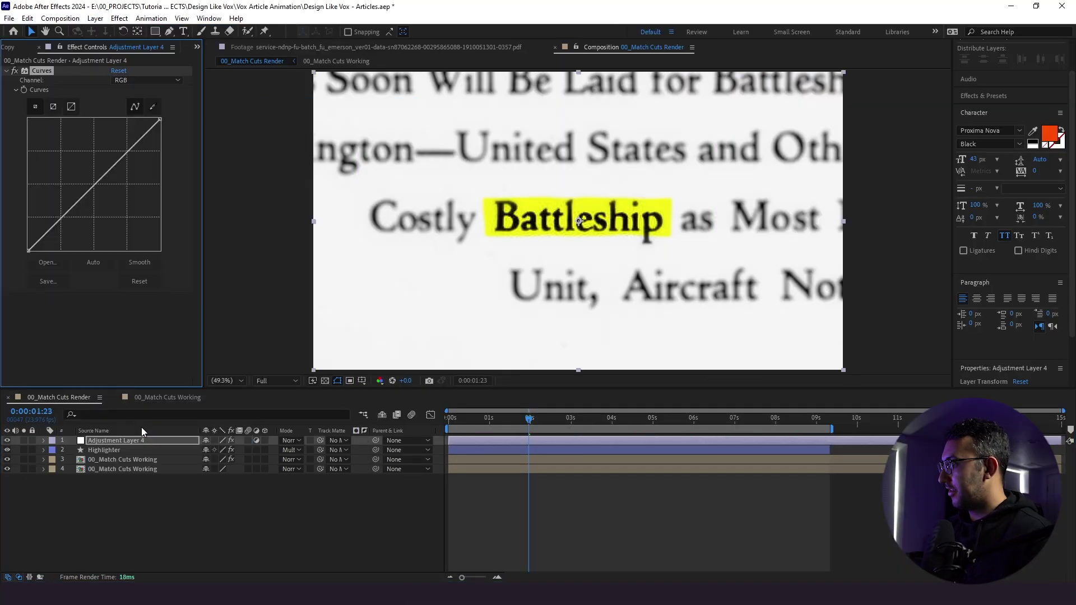
pyautogui.moveTo(114, 162); pyautogui.dragTo(107, 153)
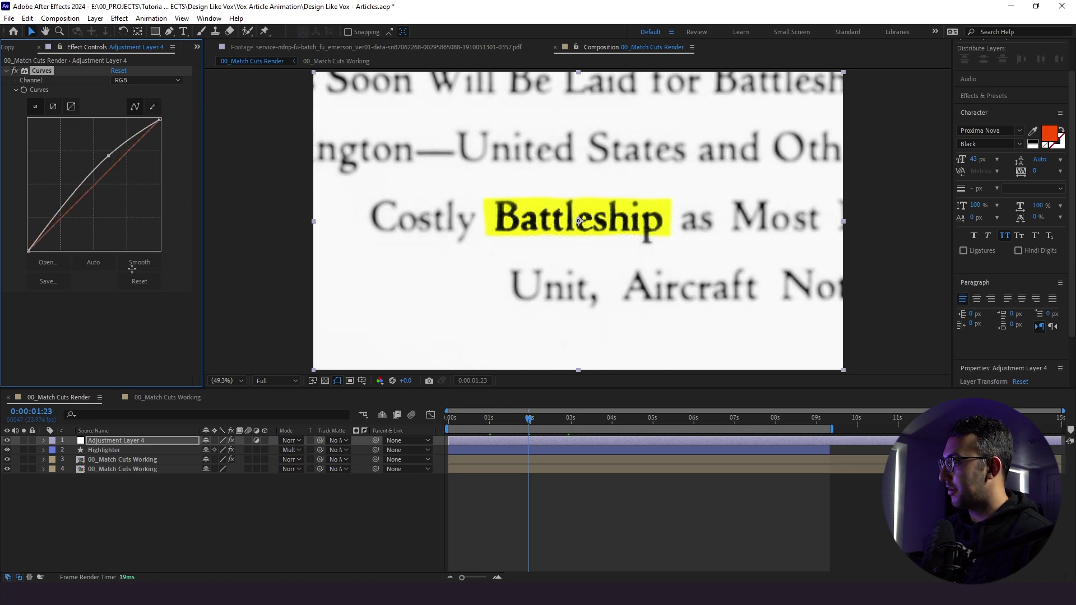
# - Rename the Curves adjustment layer "flicker" and show its Opacity property
pyautogui.click(126, 442)
pyautogui.press('Return')
pyautogui.write('flicker')
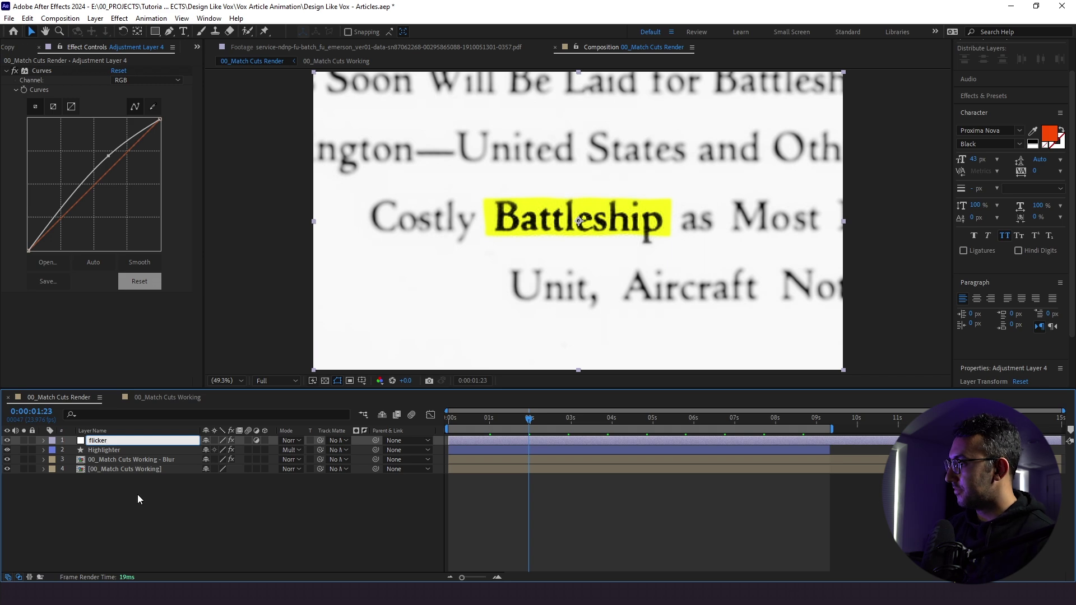
pyautogui.press('Return')
pyautogui.press('t')
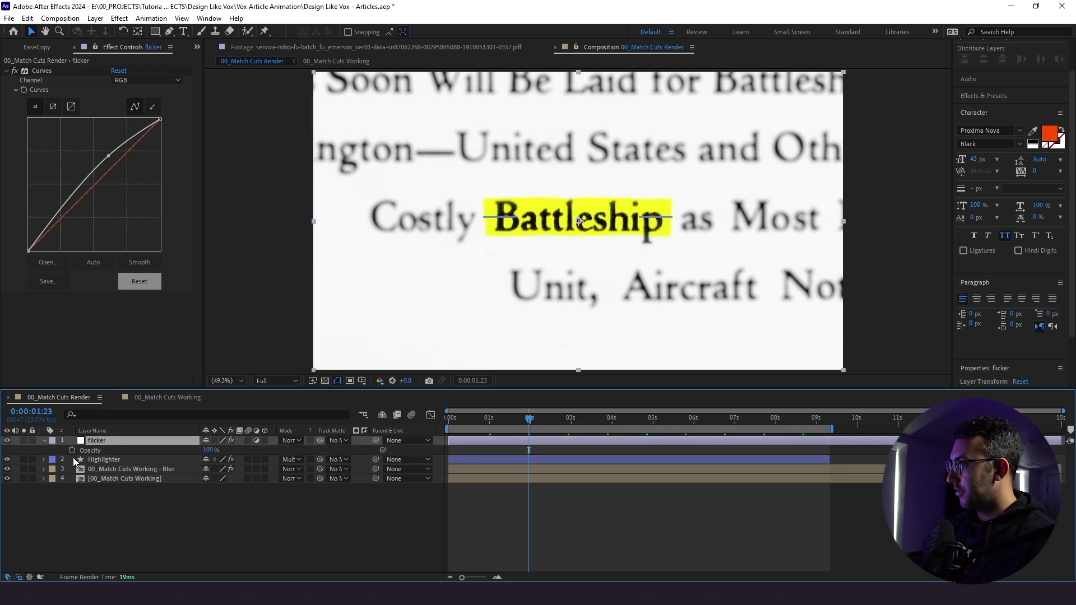
# - Add the expression wiggle(50,10) to the flicker layer's Opacity, preview the animation, and collapse the layer's properties
pyautogui.keyDown('alt'); pyautogui.click(70, 449); pyautogui.keyUp('alt')
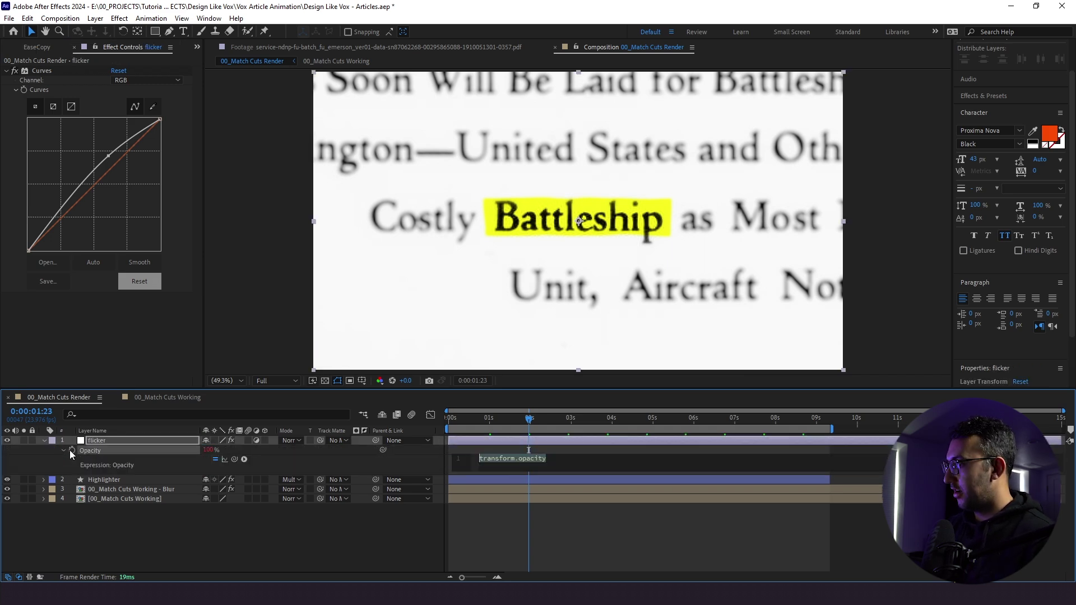
pyautogui.write('wiggle(50,10')
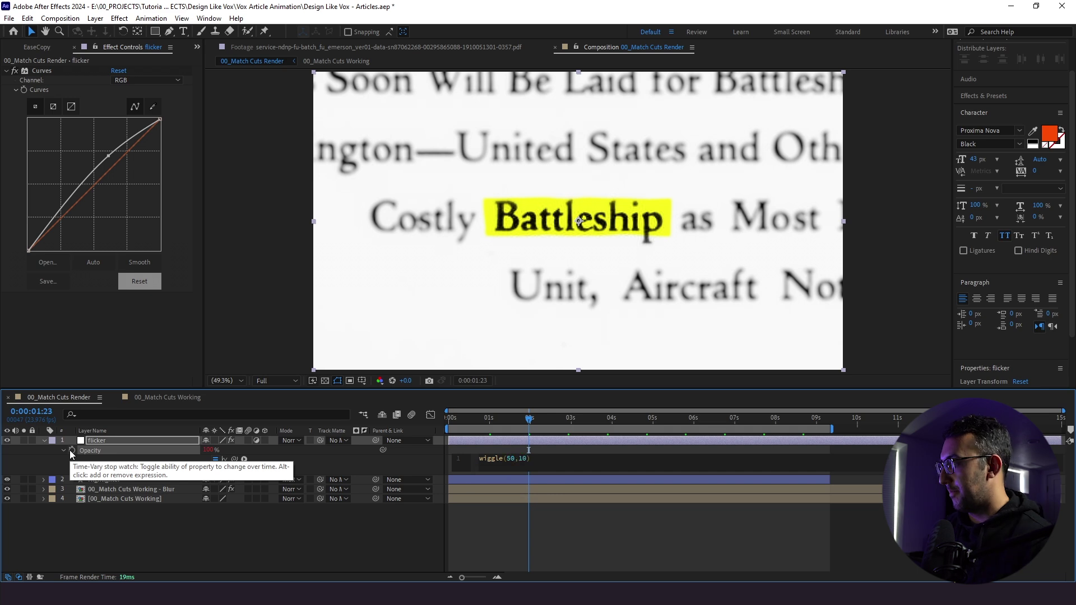
pyautogui.click(89, 505)
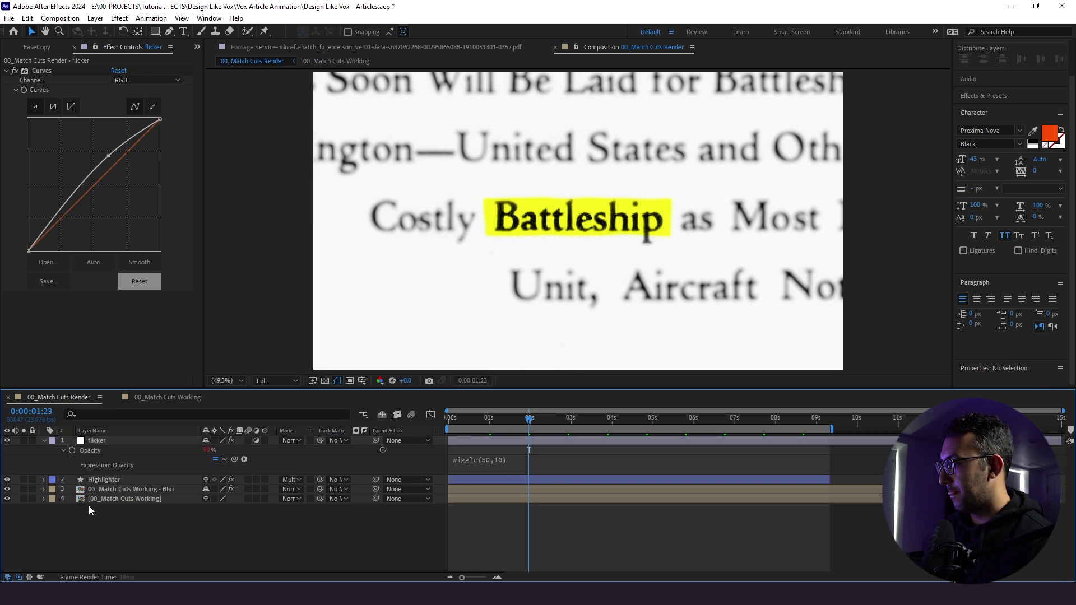
pyautogui.press('space')
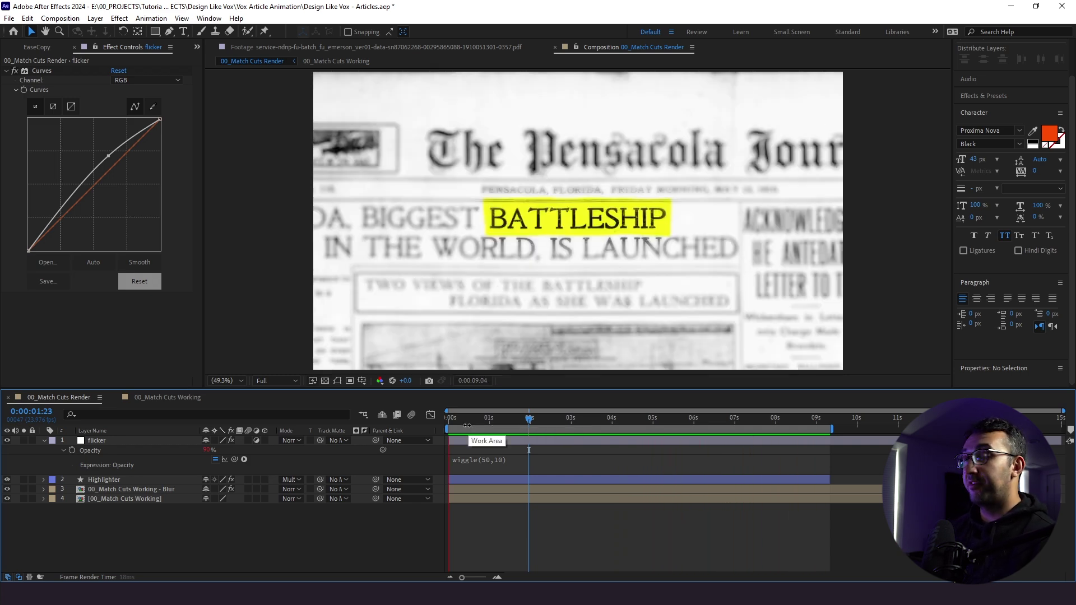
pyautogui.click(96, 441)
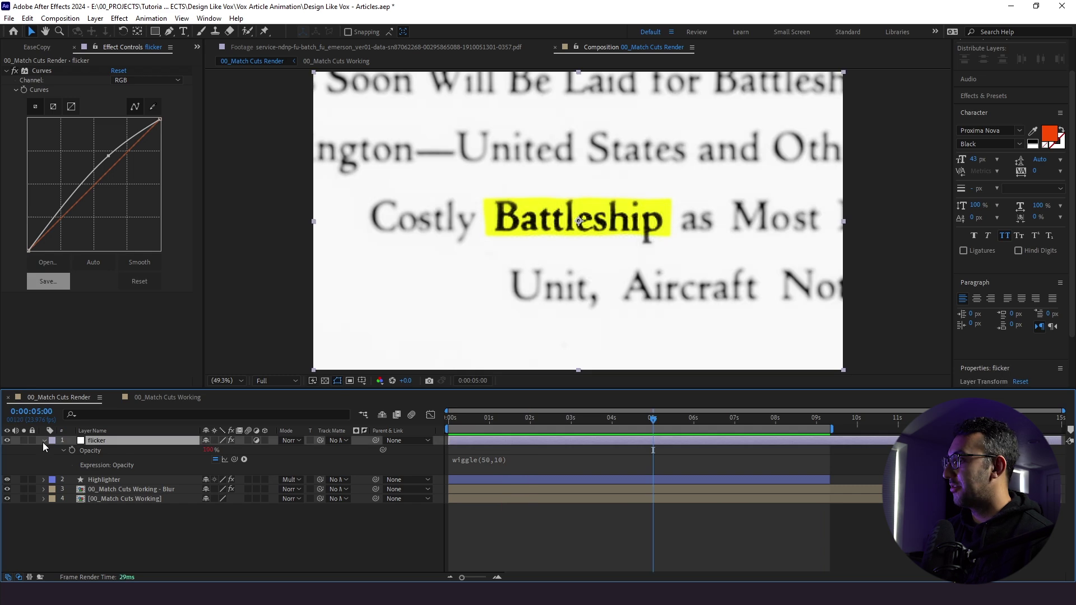
pyautogui.click(44, 441)
pyautogui.click(82, 514)
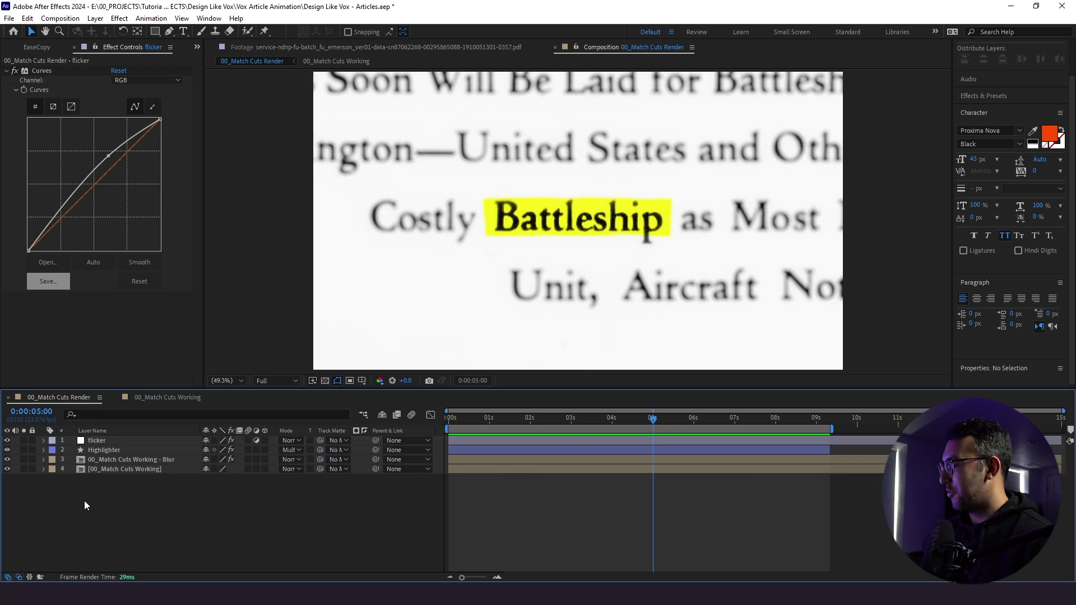
# - Add a new adjustment layer above all layers and name it "Transform"
pyautogui.click(96, 18)
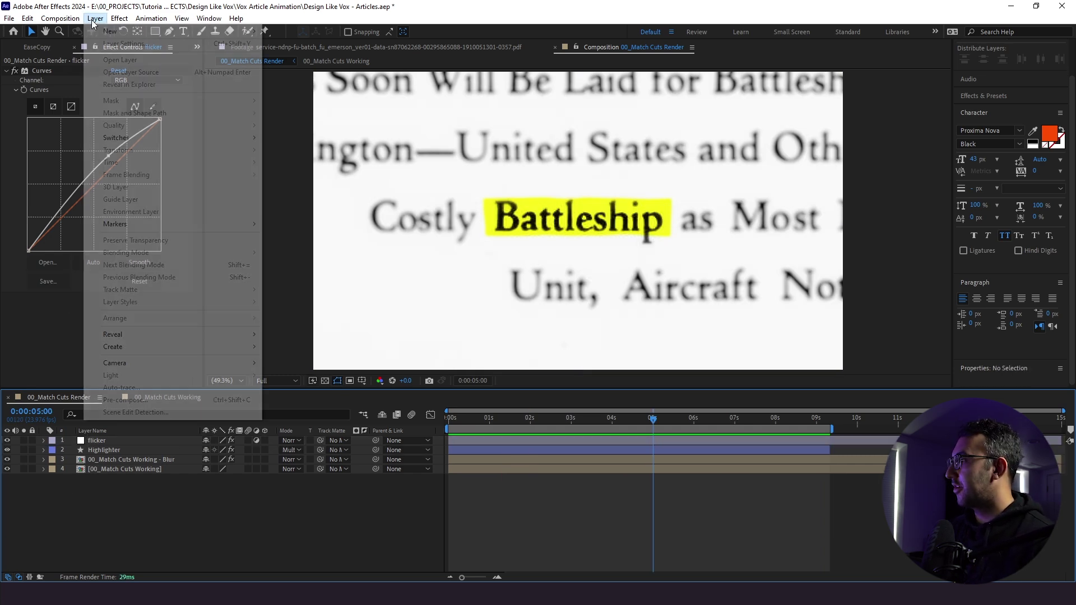
pyautogui.moveTo(123, 32)
pyautogui.click(306, 106)
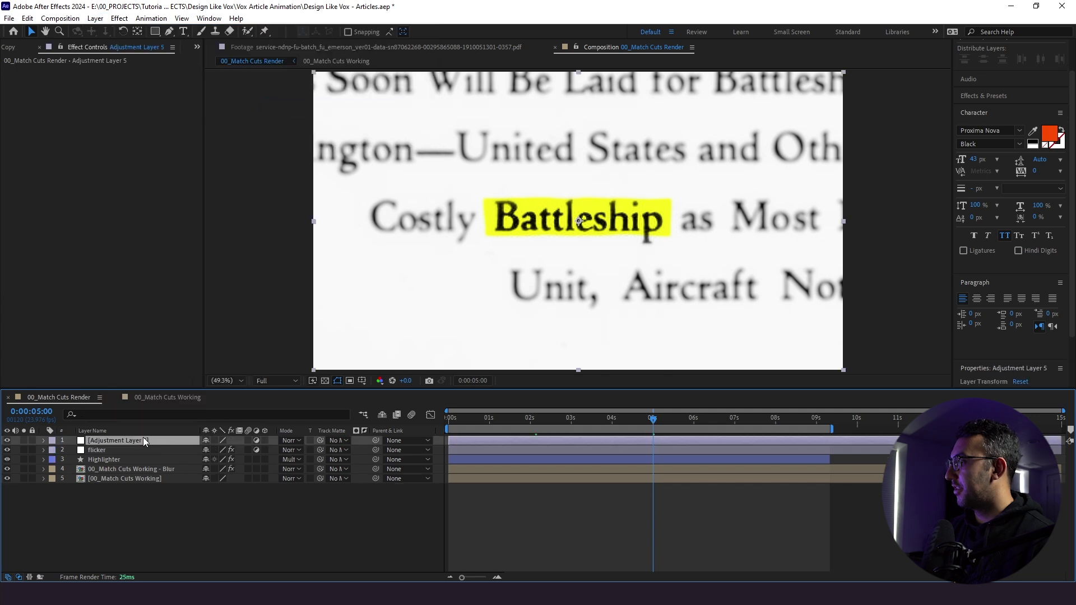
pyautogui.press('Return')
pyautogui.write('Transform')
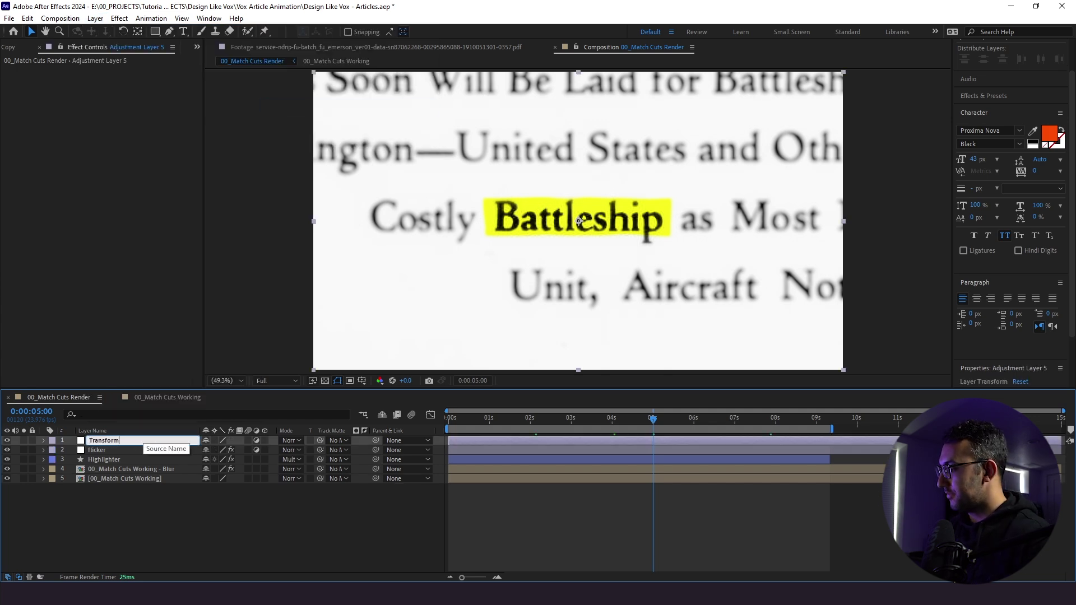
pyautogui.press('Return')
# - Apply the Transform effect to the Transform adjustment layer
pyautogui.click(107, 440)
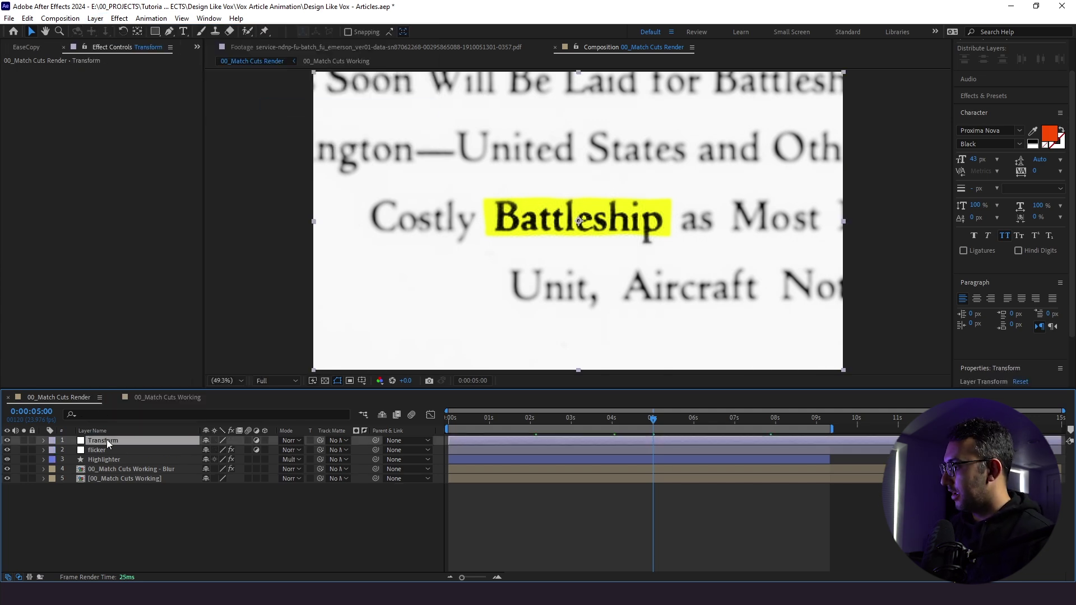
pyautogui.hotkey('ctrl', 'space')
pyautogui.write('tr')
pyautogui.press('Return')
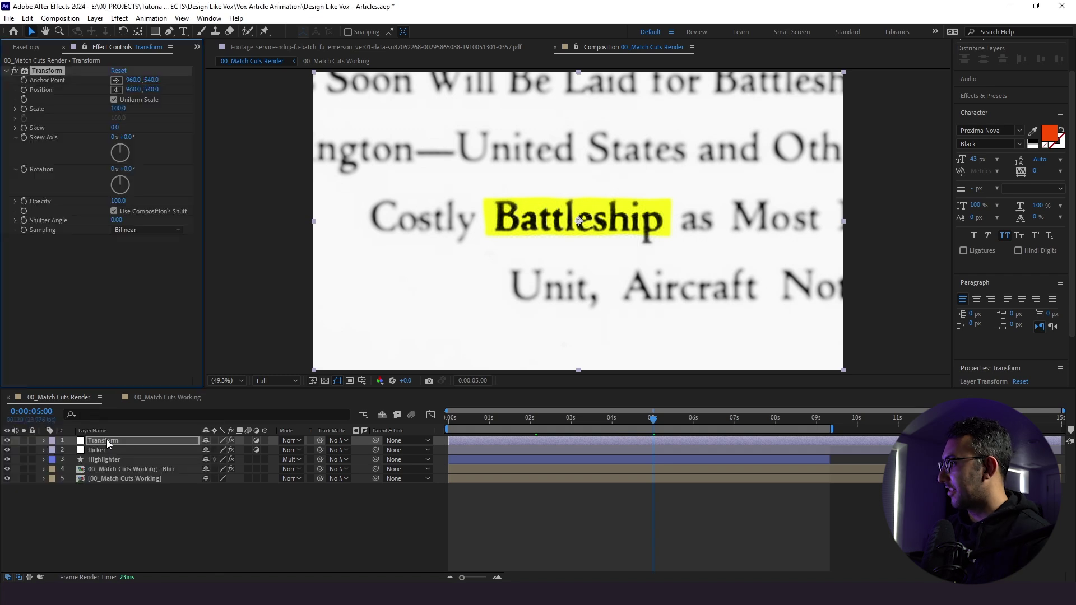
# - Add the expression wiggle(.5,1) to the Transform effect's Position and preview the motion from about one second
pyautogui.keyDown('alt'); pyautogui.click(24, 90); pyautogui.keyUp('alt')
pyautogui.write('wigg')
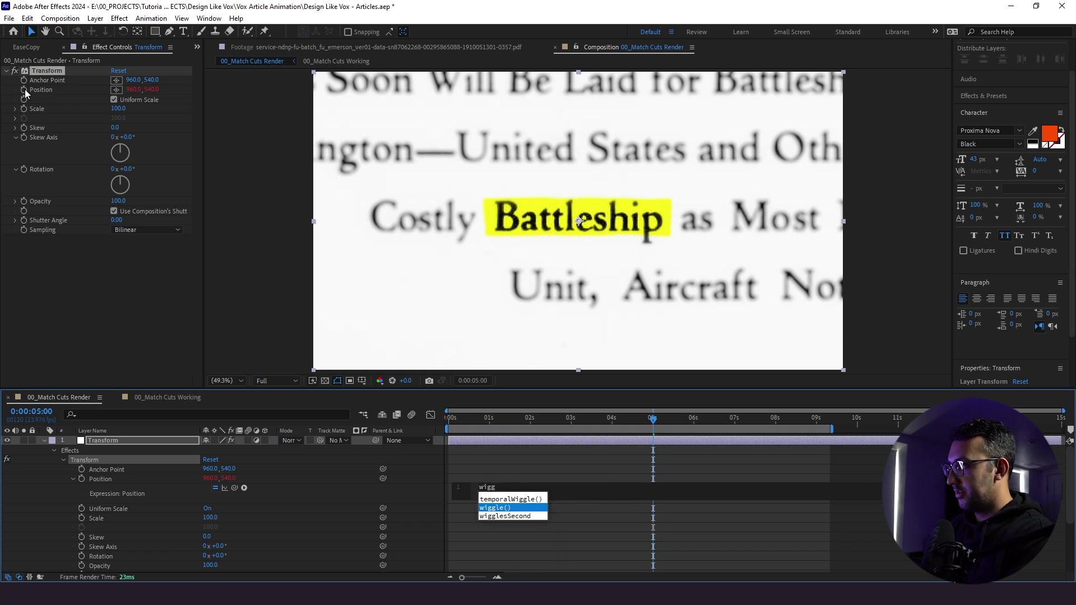
pyautogui.press('Return')
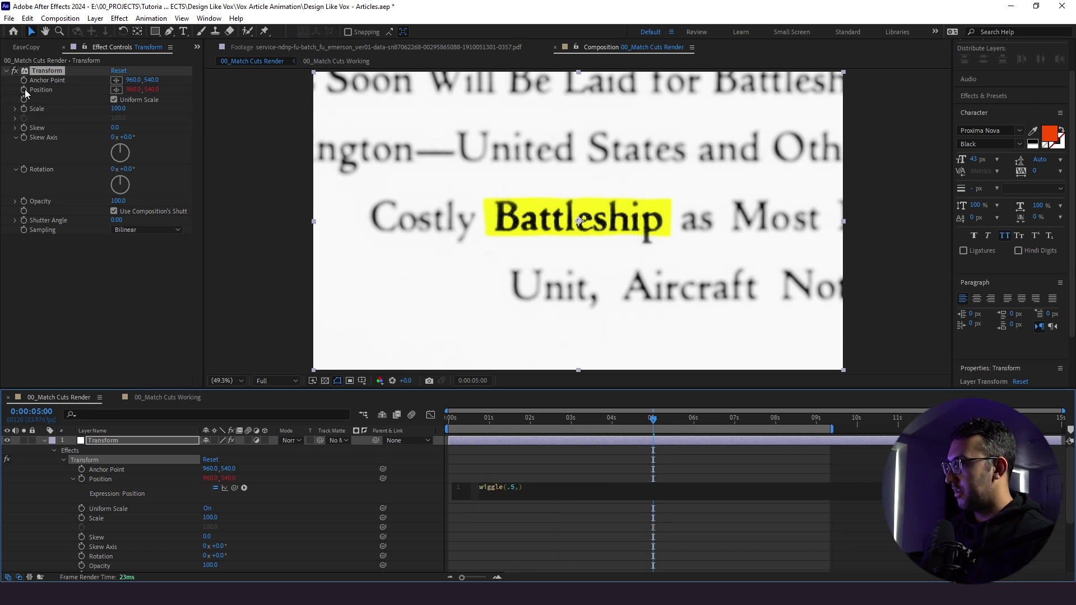
pyautogui.click(535, 530)
pyautogui.click(492, 421)
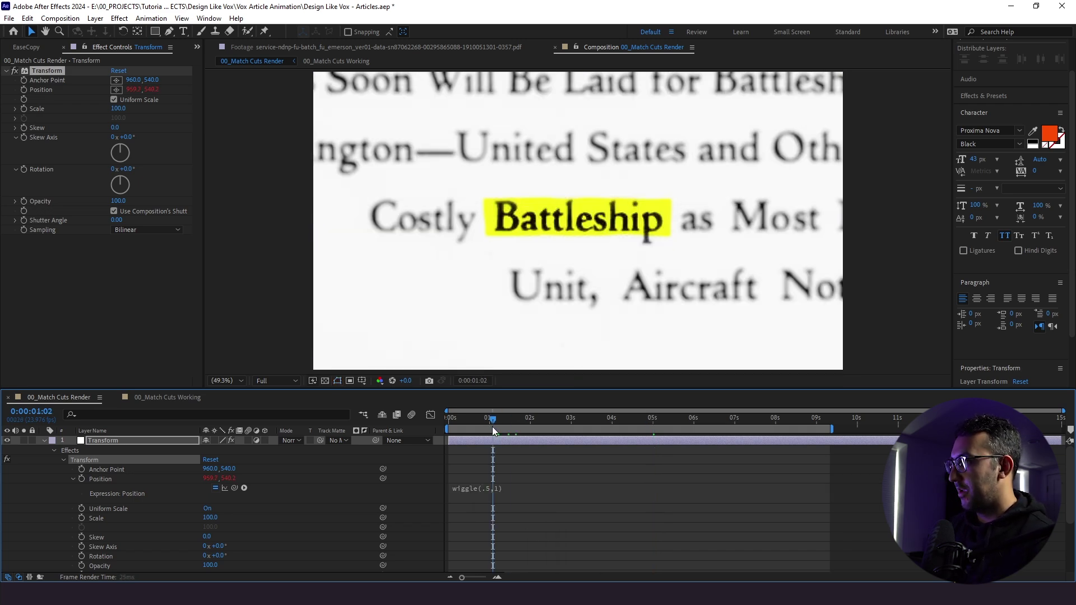
pyautogui.press('space')
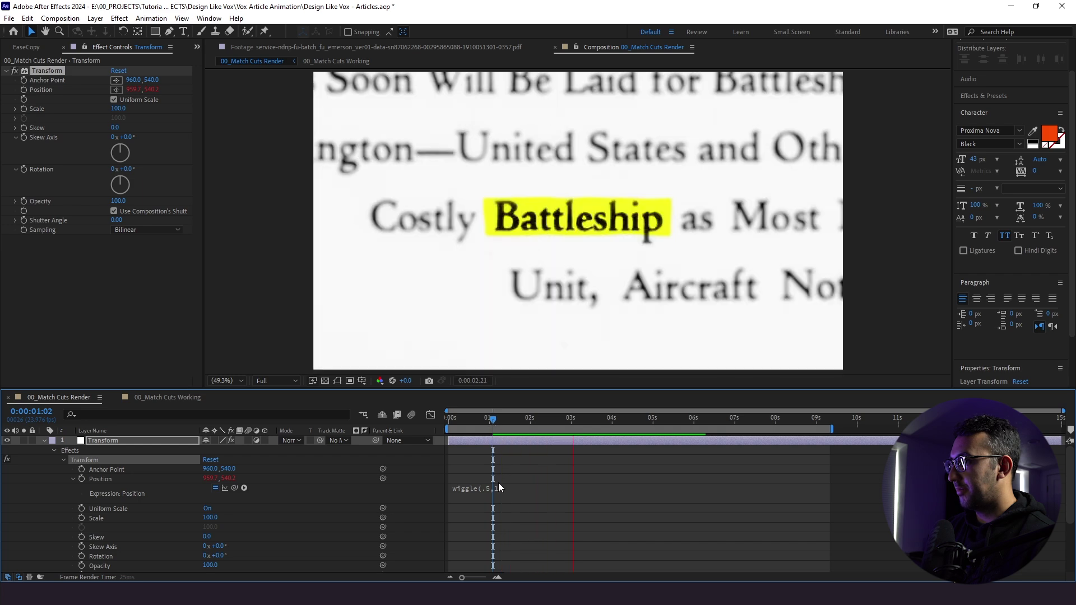
# - Try the expression wiggle(10,10) on the Transform effect's Position and preview the shake
pyautogui.click(504, 488)
pyautogui.click(512, 486)
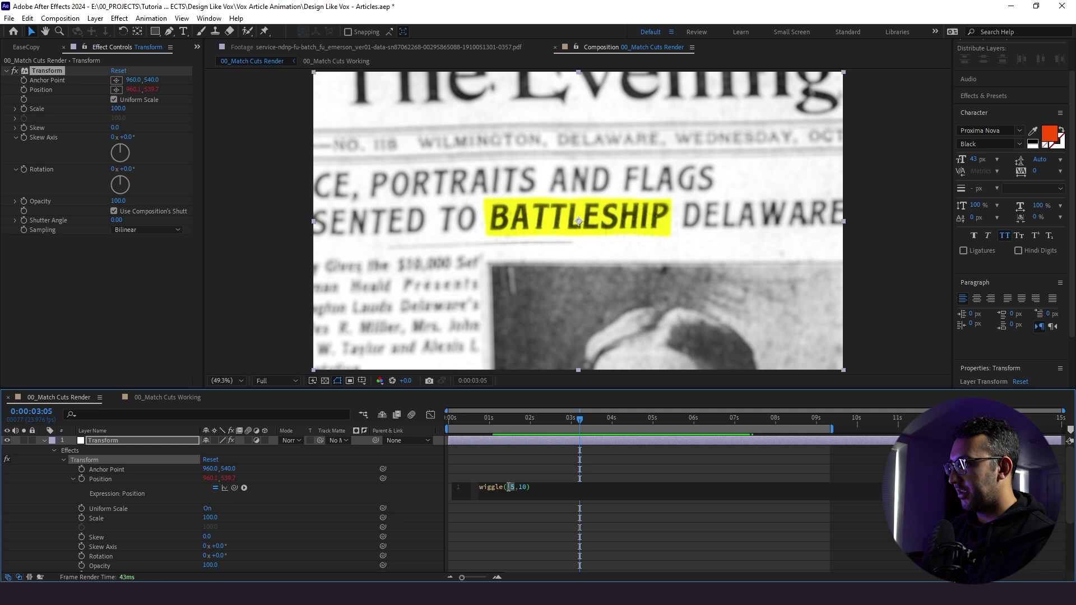
pyautogui.write('10')
pyautogui.click(519, 461)
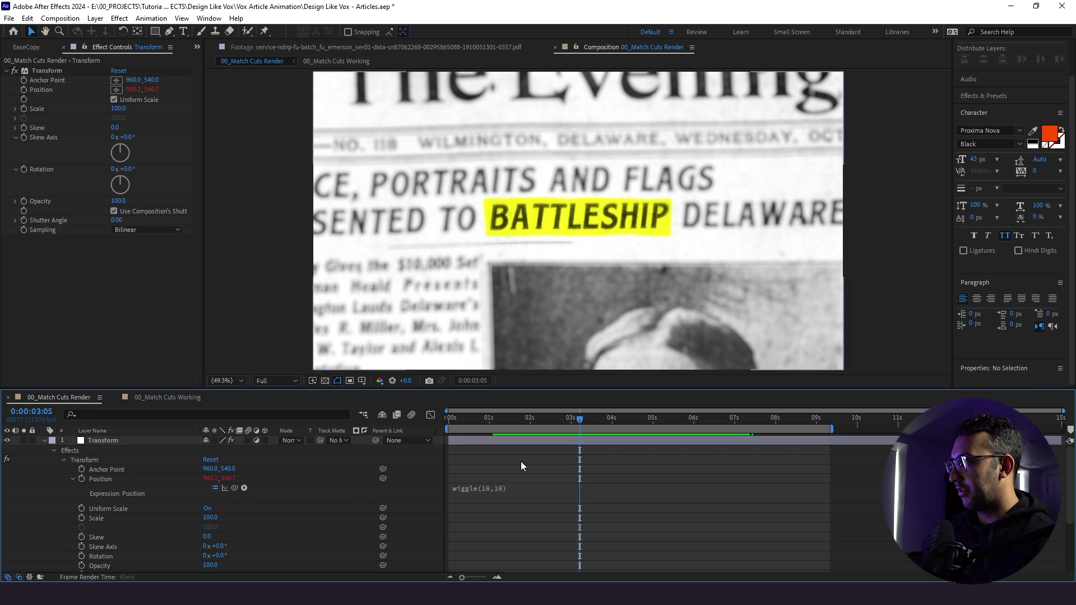
pyautogui.click(516, 420)
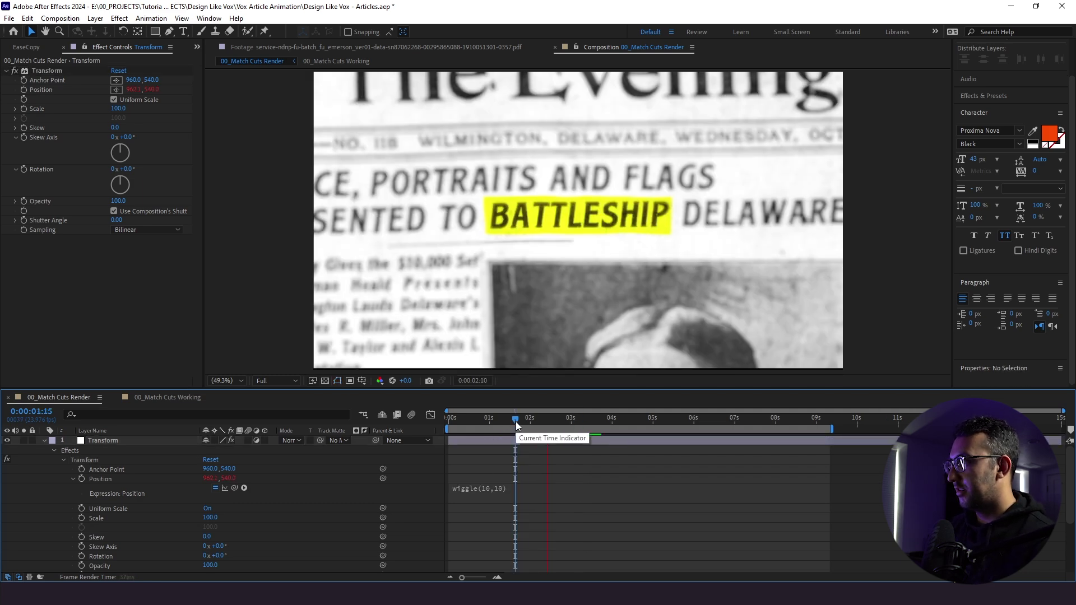
pyautogui.press('space')
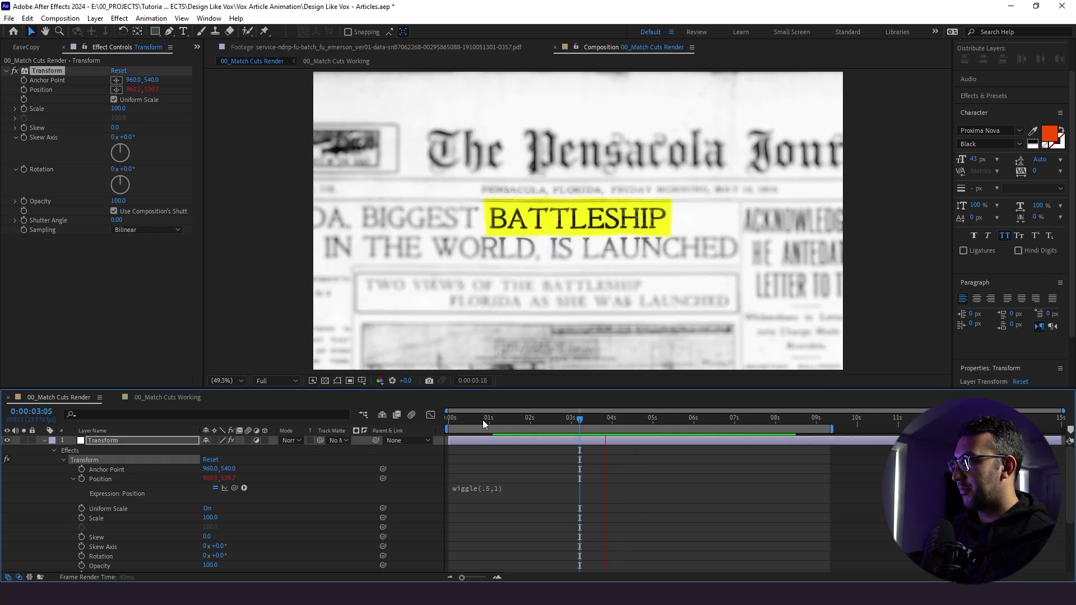
# - Change the Transform effect's Position expression to wiggle(.5,10) and preview the animation
pyautogui.press('space')
pyautogui.click(499, 488)
pyautogui.click(510, 487)
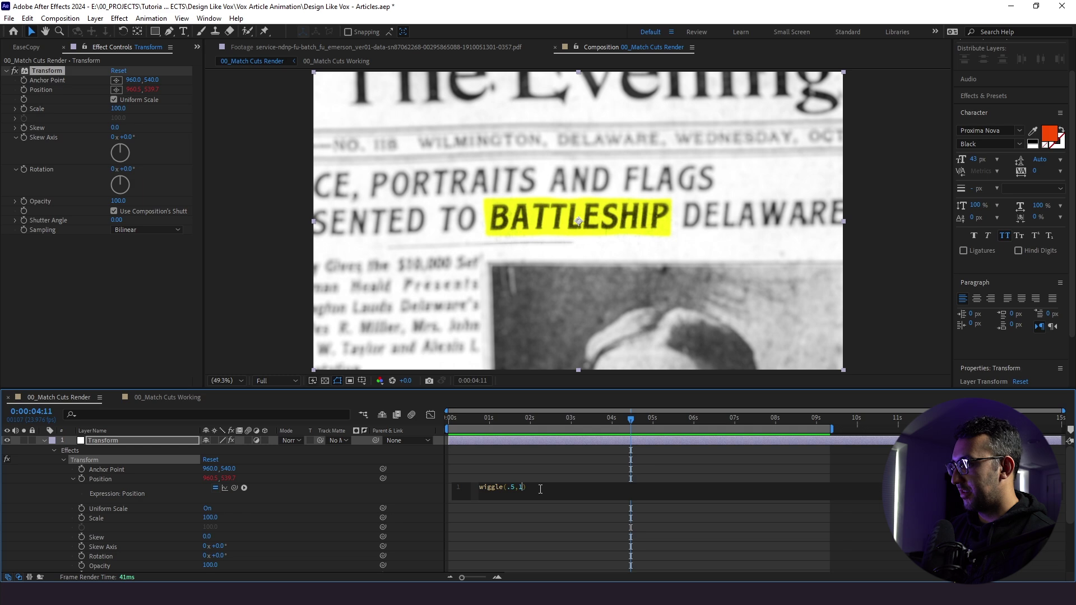
pyautogui.write('0')
pyautogui.click(531, 460)
pyautogui.press('space')
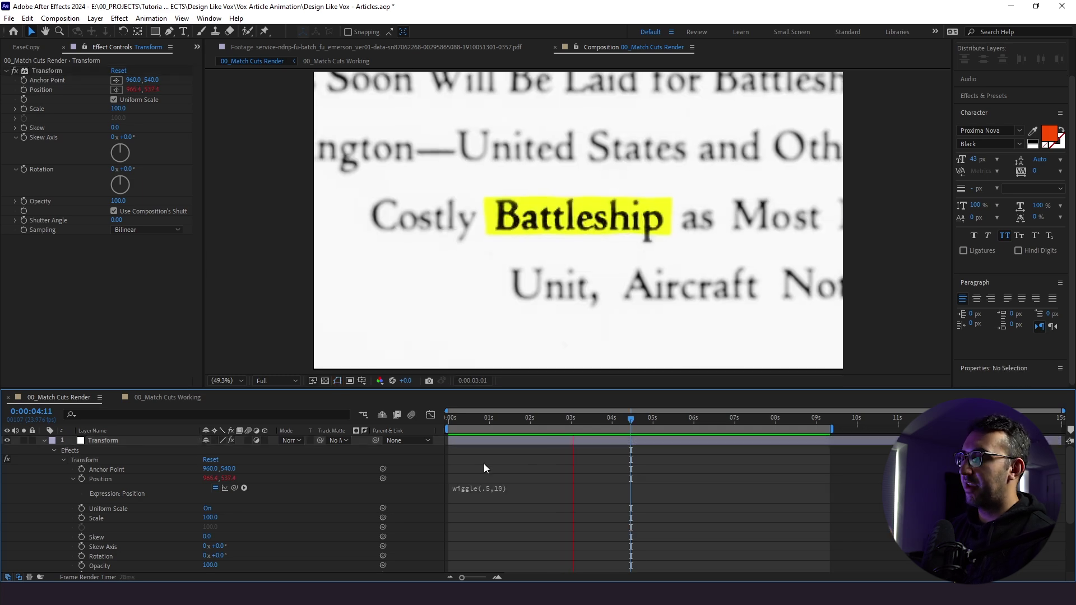